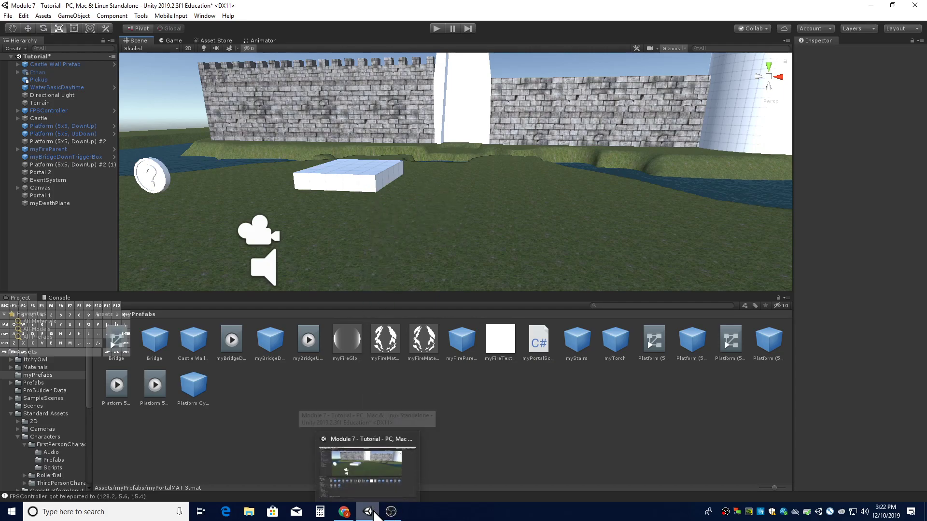
- Switch to the browser and download the Whirl.jpg image from the Module 7 Support materials in Google Classroom
left_click(353, 515)
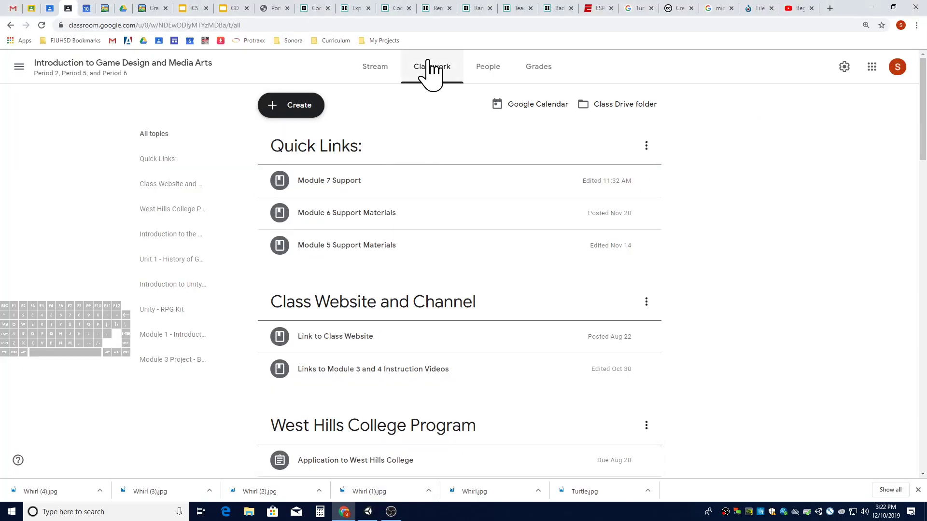
left_click(344, 188)
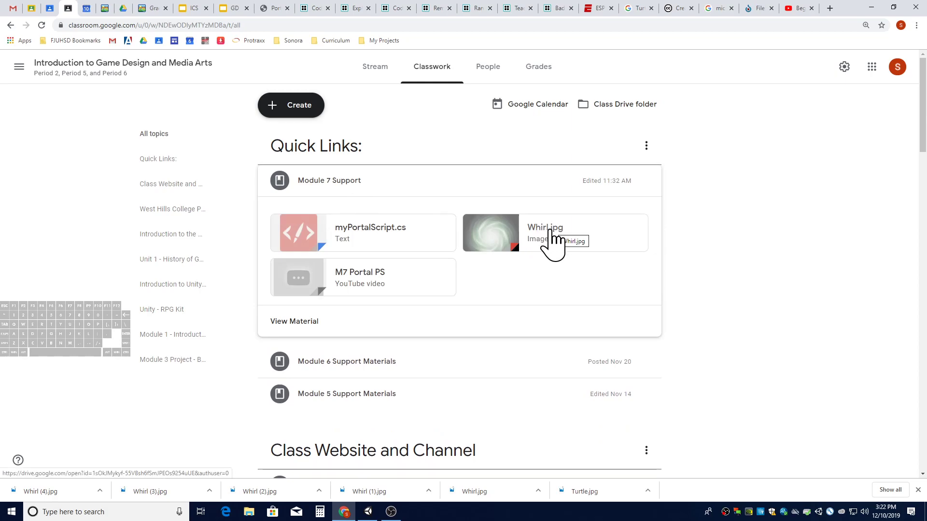
left_click(554, 240)
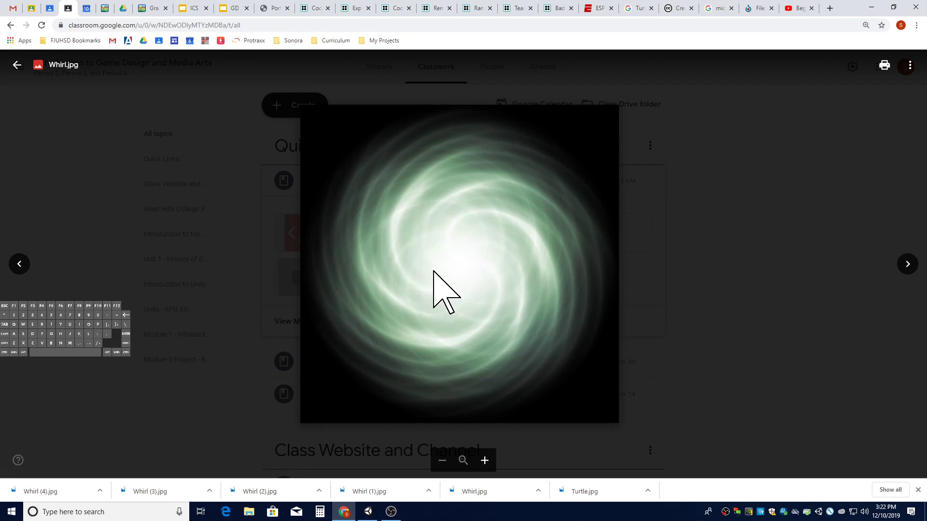
left_click(910, 68)
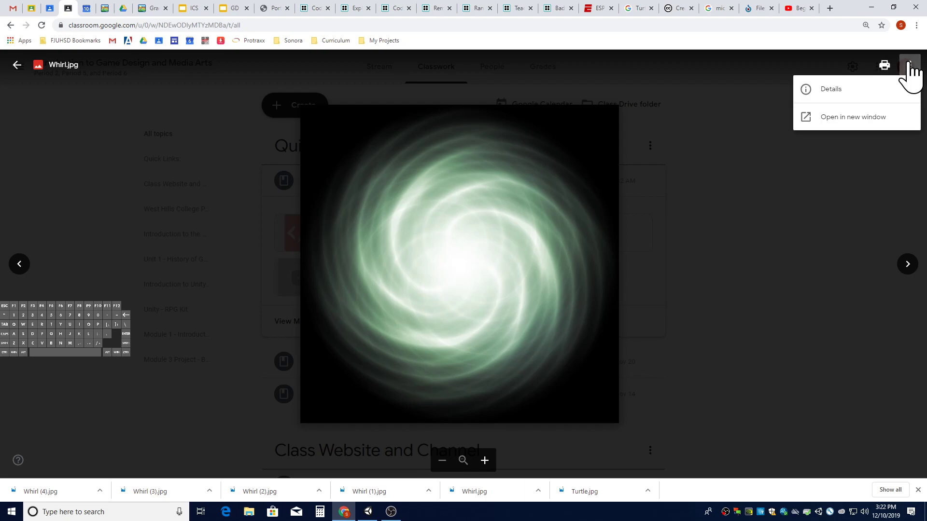
left_click(864, 116)
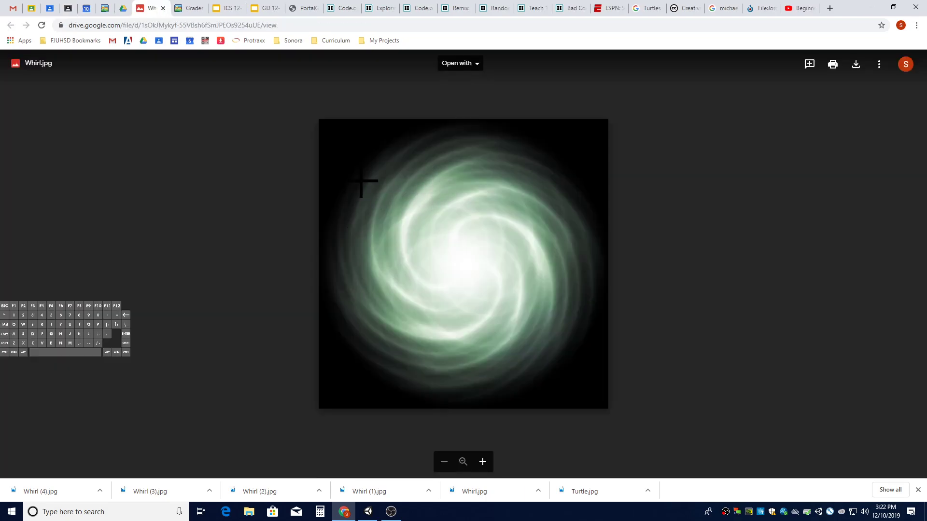
left_click(856, 64)
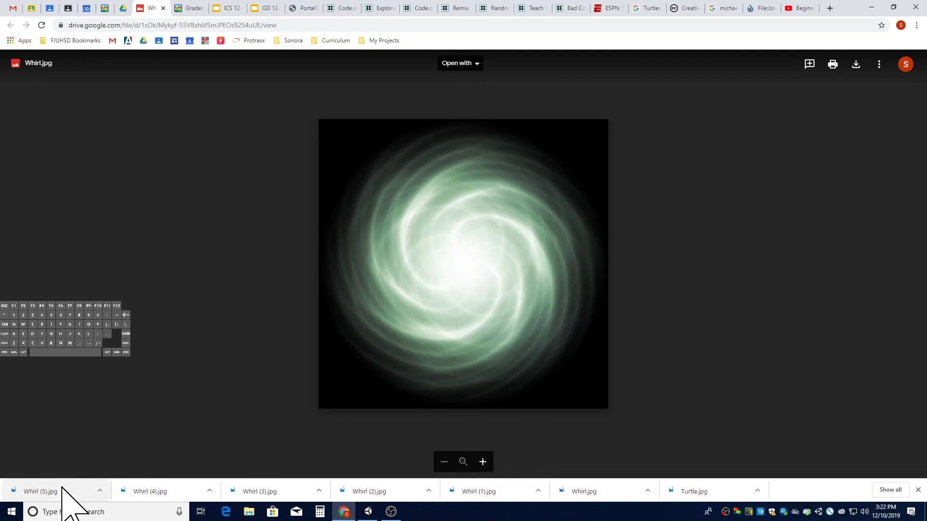
- Switch back to Unity and import Whirl.jpg from the Downloads folder into the myPrefabs folder
left_click(367, 512)
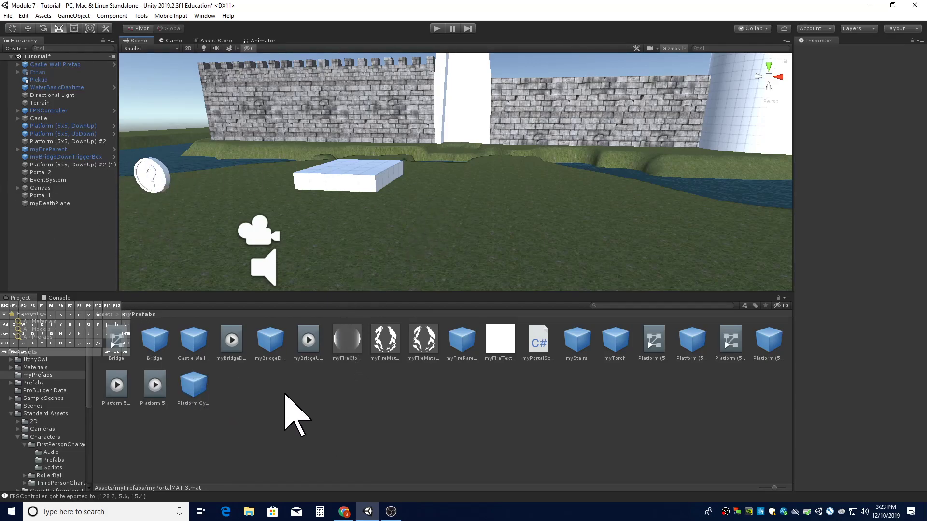
right_click(307, 398)
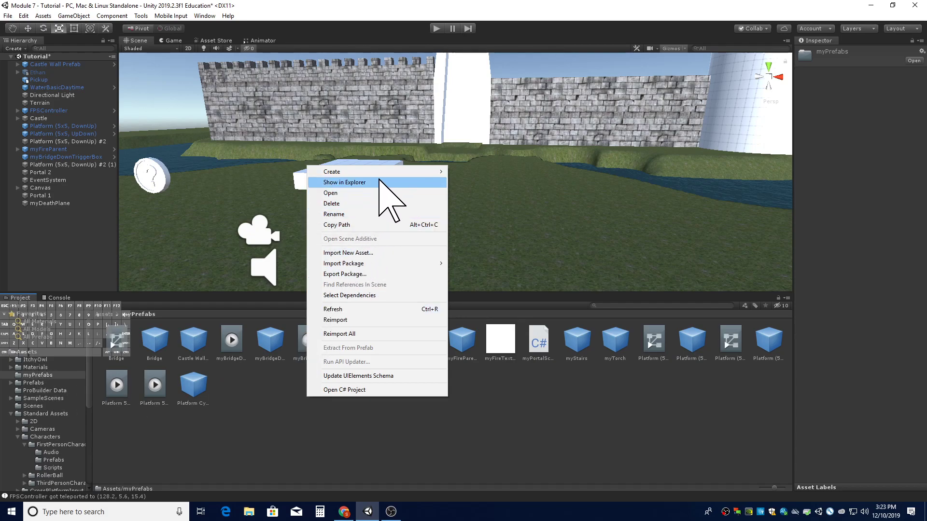
left_click(379, 253)
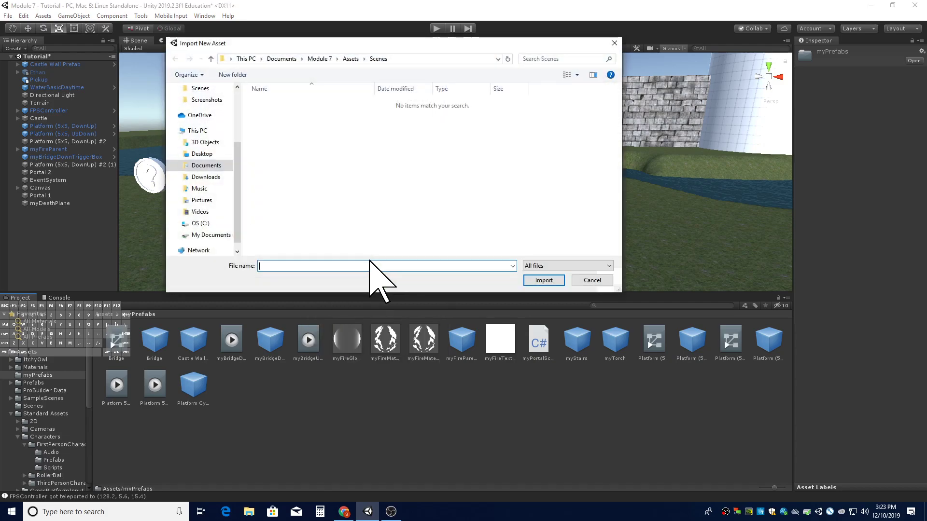
left_click(206, 177)
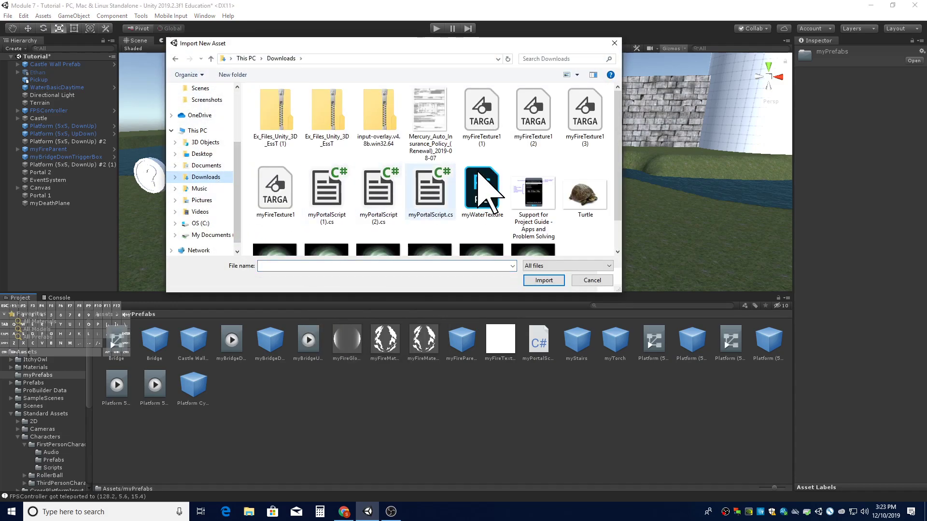
scroll(482, 203, "down", 1)
left_click(536, 222)
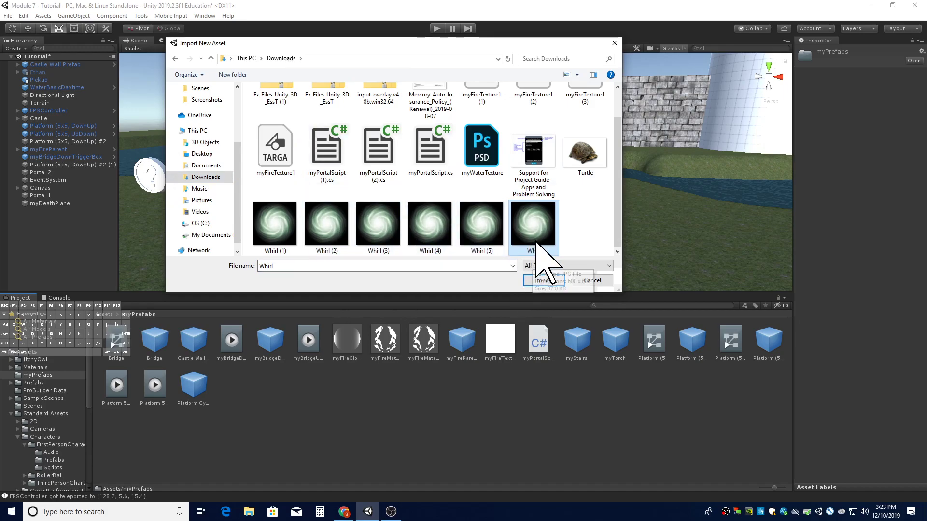
left_click(544, 281)
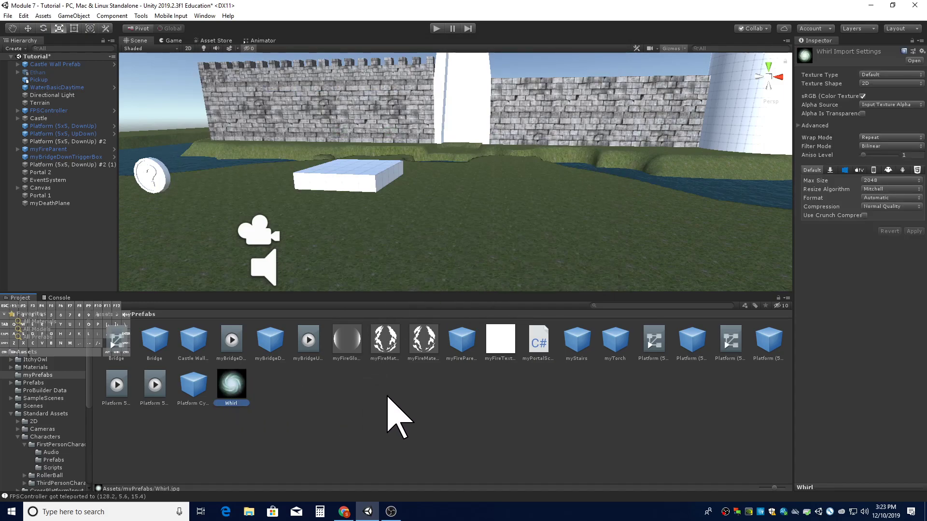
- Create a new material named myPortalMAT in the myPrefabs folder
right_click(337, 385)
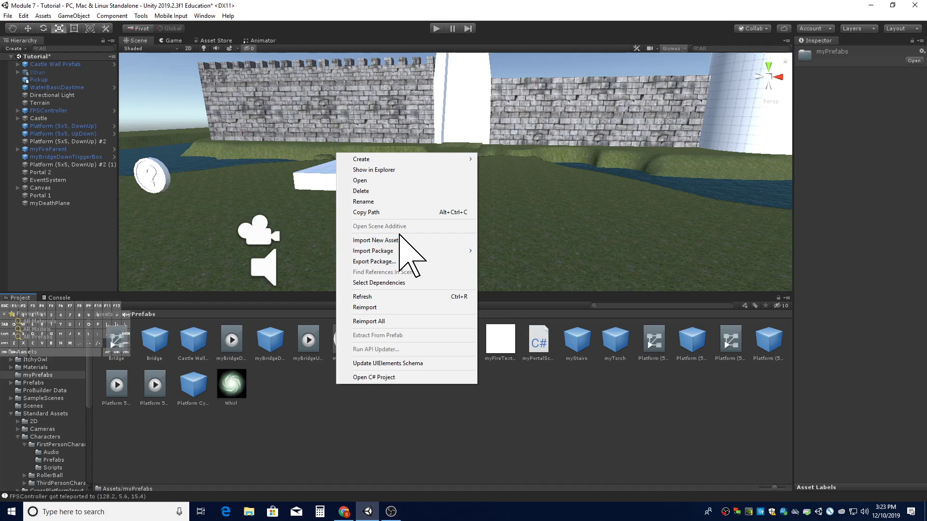
mouse_move(394, 157)
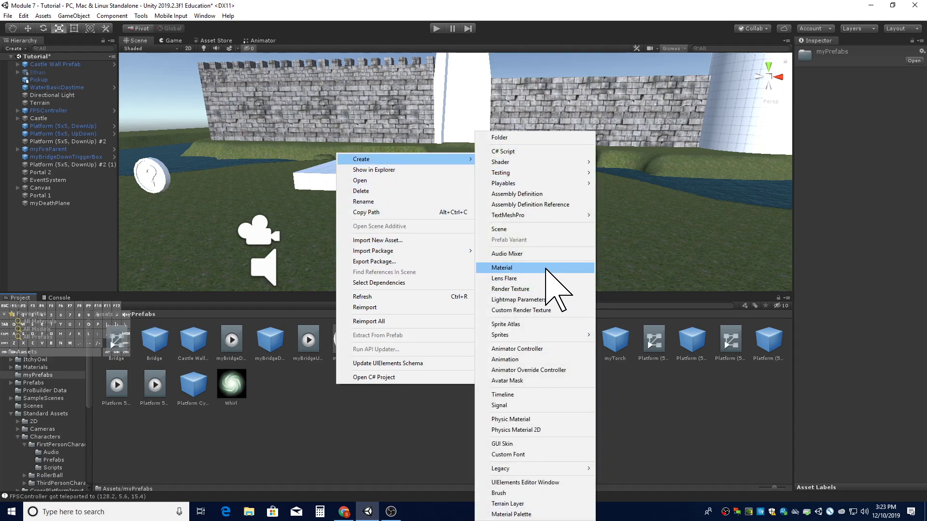
left_click(546, 269)
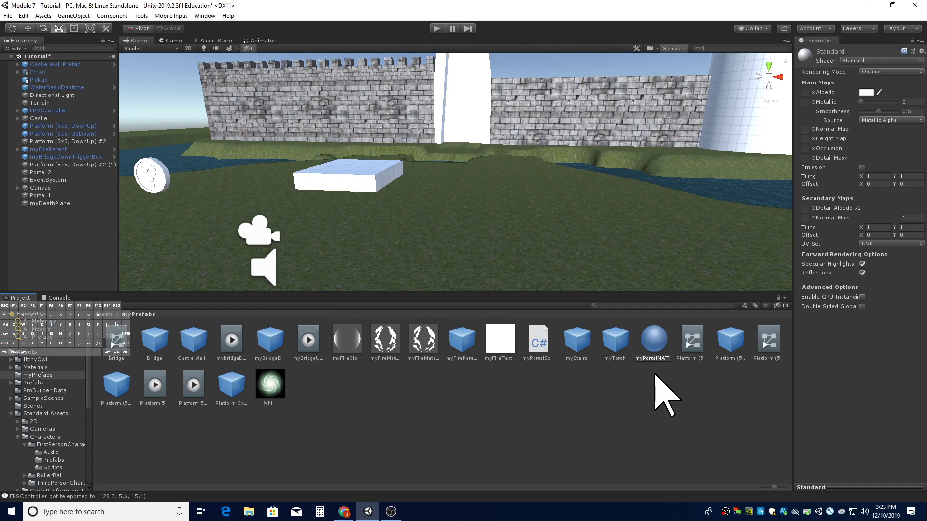
key("Return")
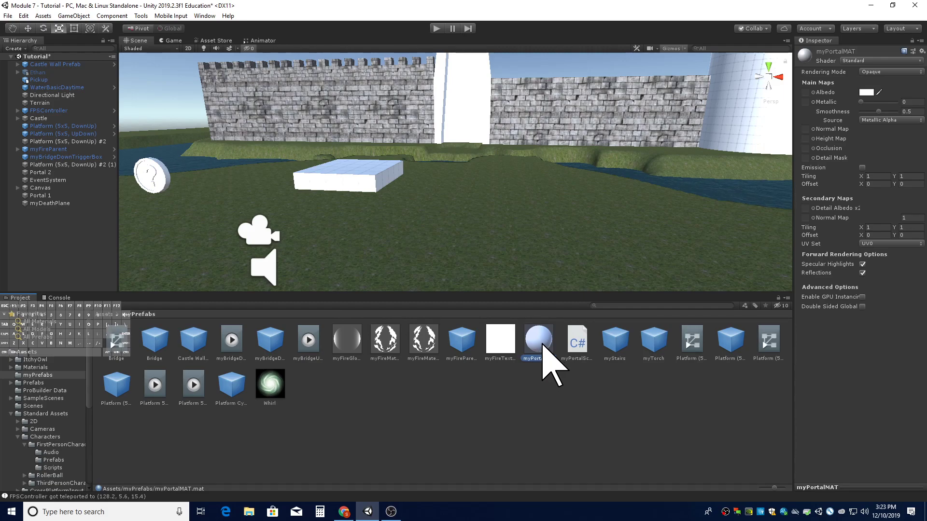
- Set myPortalMAT's shader to Particles/Priority Additive (Soft) and assign the Whirl image as its particle texture
left_click(853, 61)
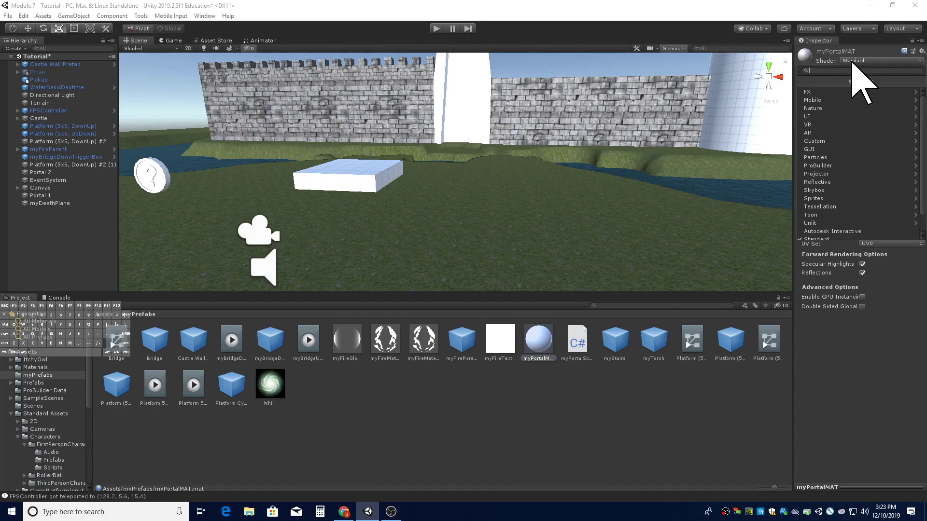
left_click(850, 156)
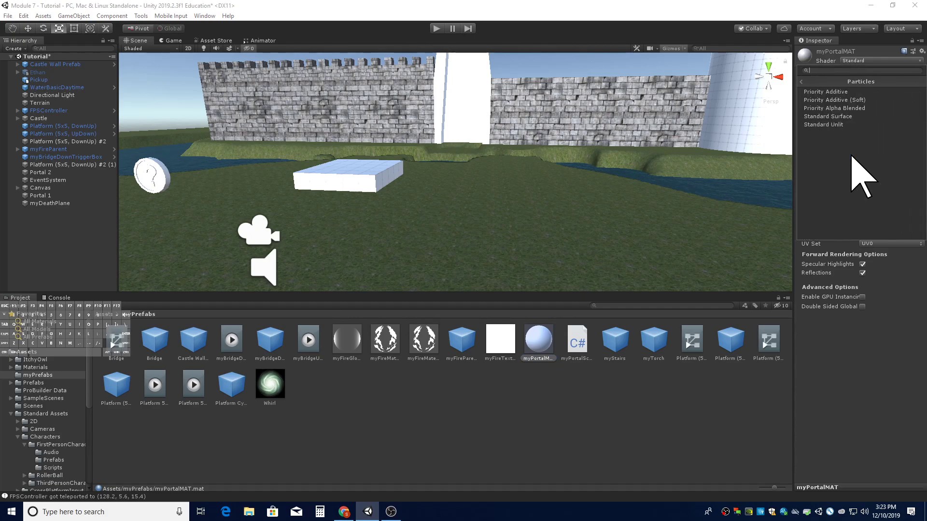
left_click(845, 100)
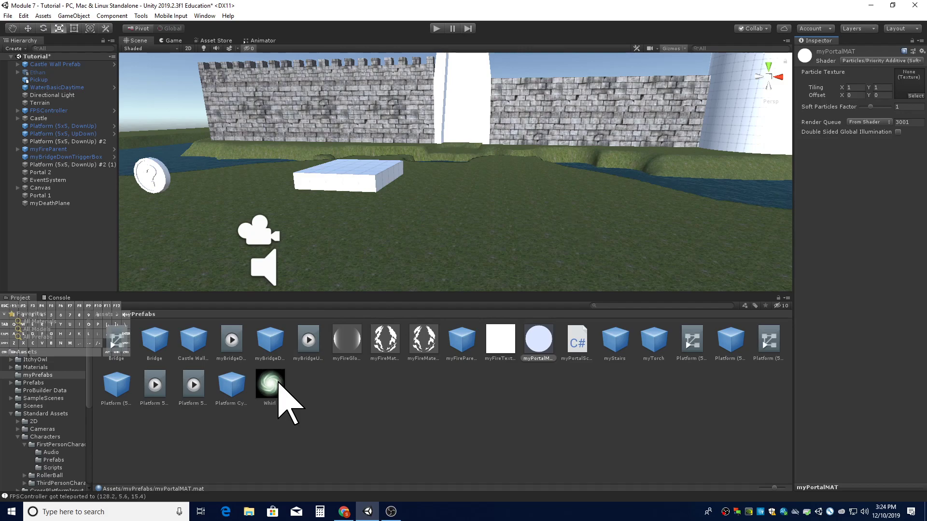
left_click_drag(279, 377, 917, 91)
right_click_drag(493, 238, 494, 236)
key("a")
key("d")
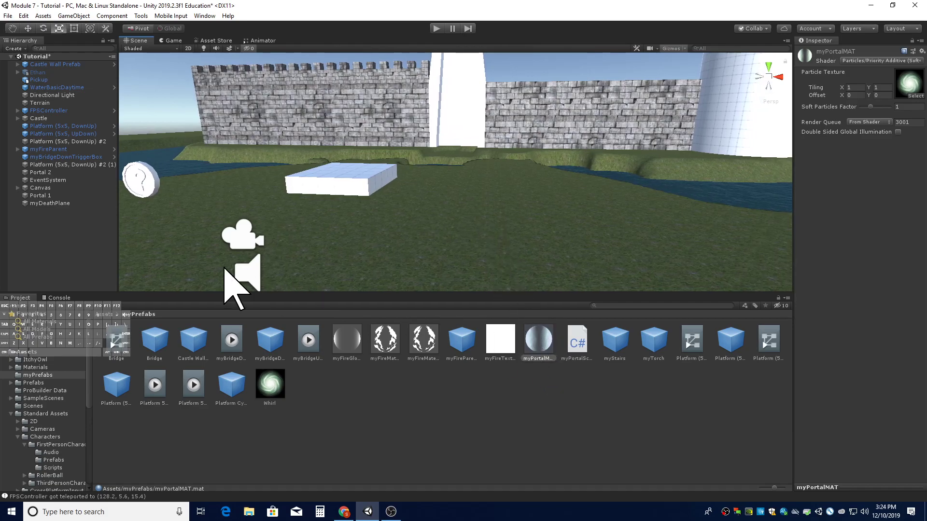
right_click(62, 239)
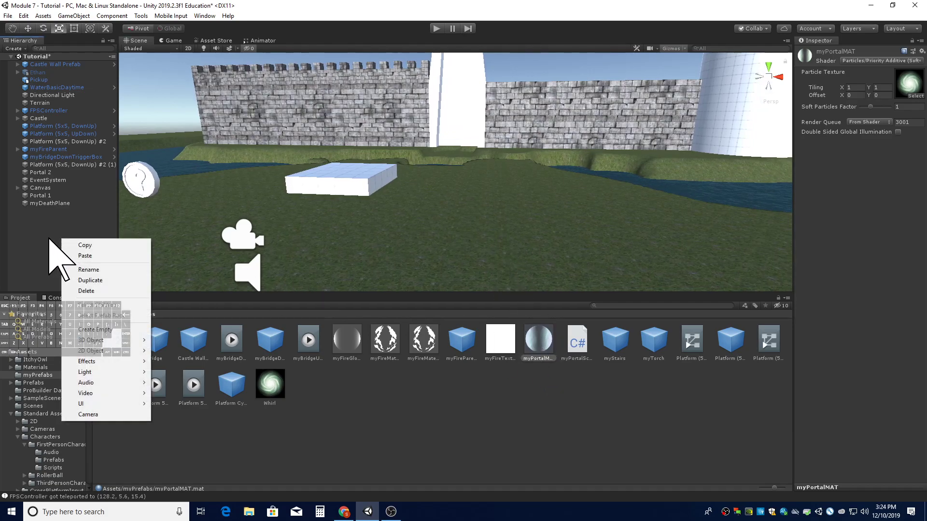
right_click(48, 238)
right_click(31, 220)
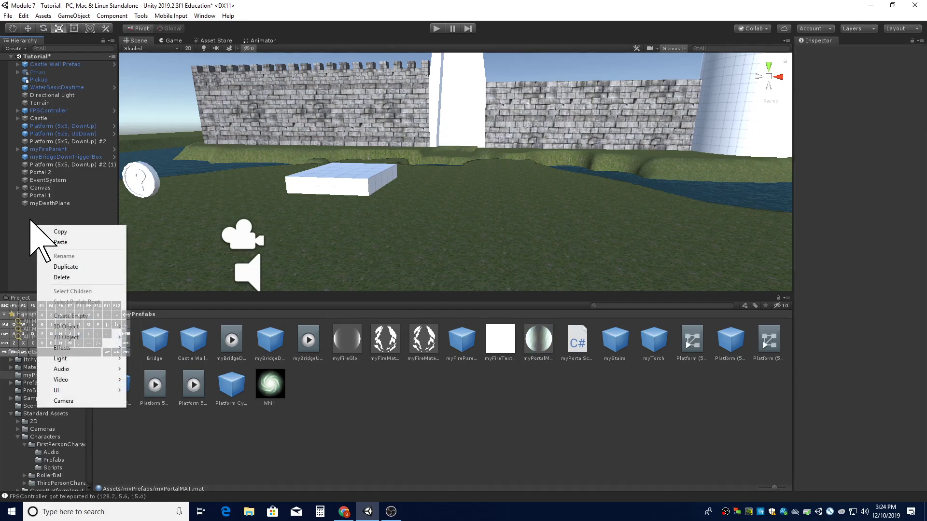
right_click(30, 219)
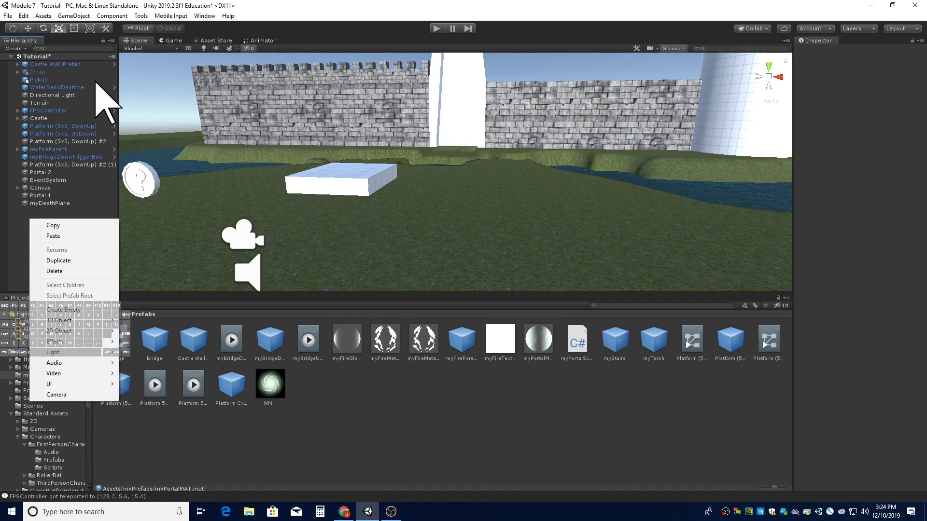
- Add a new Particle System effect object to the scene
left_click(82, 16)
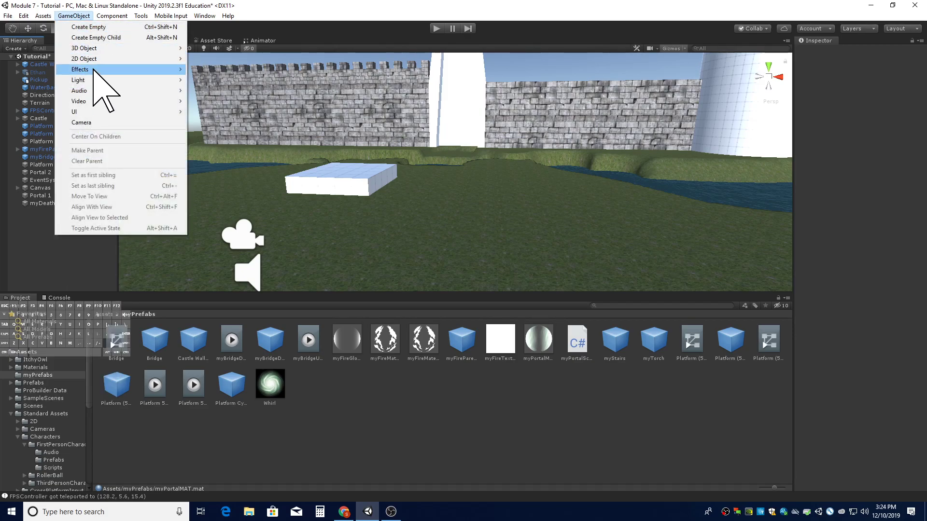
mouse_move(94, 70)
left_click(241, 73)
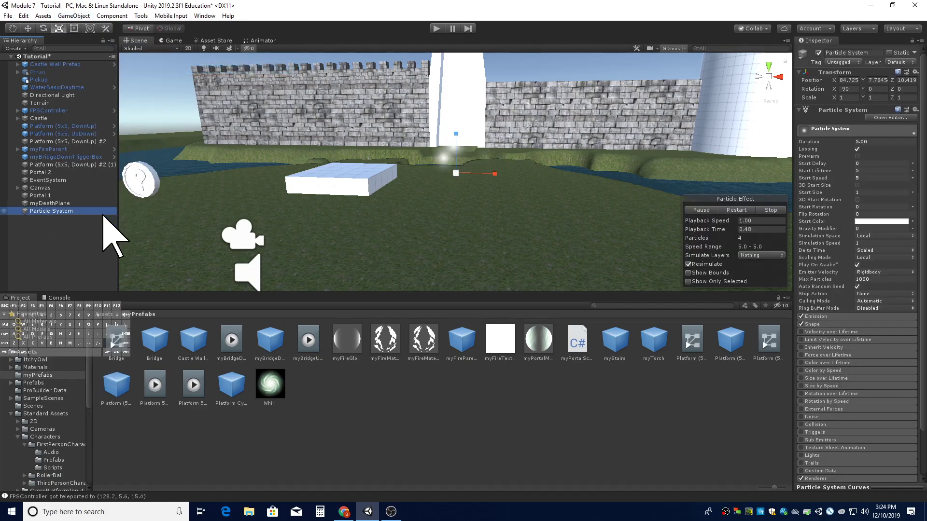
- Lower the particle system with the Move tool to about Y 6.78 near the platform
right_click(46, 228)
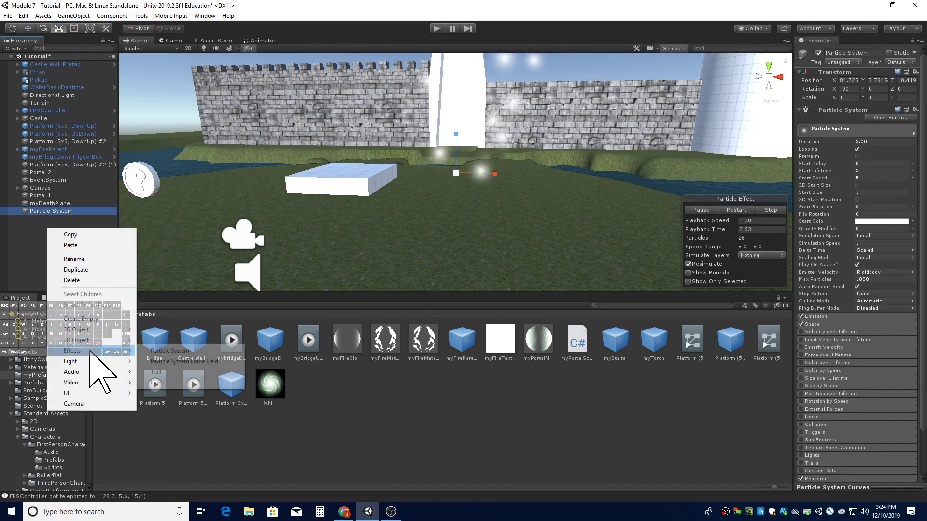
left_click(44, 213)
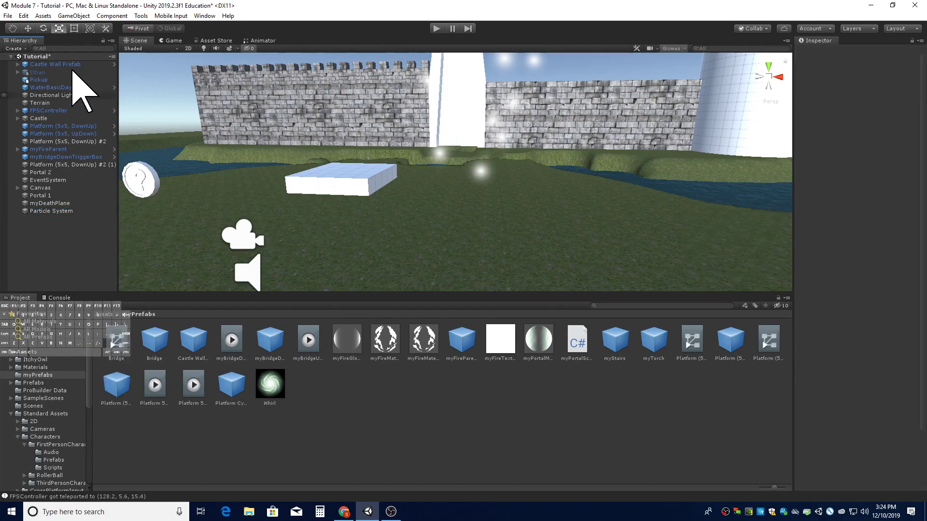
left_click(52, 211)
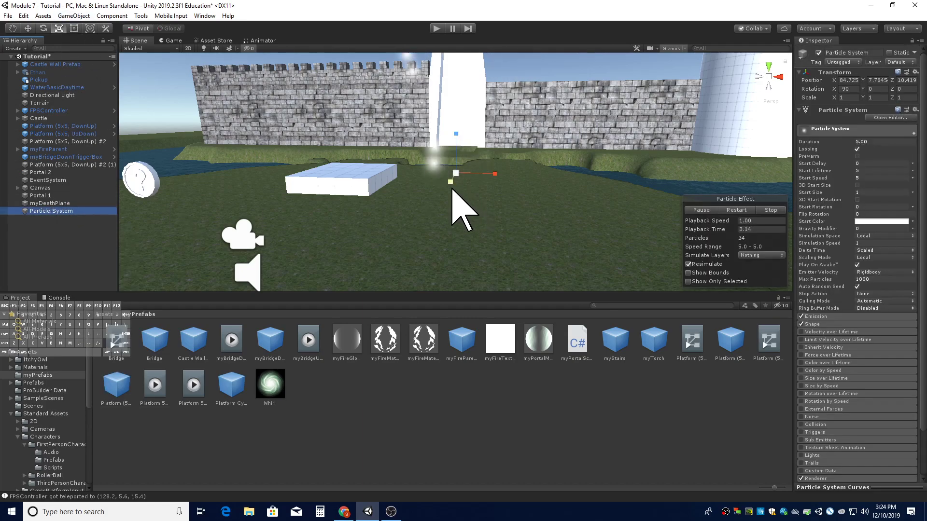
right_click_drag(480, 231, 333, 215)
left_click(28, 27)
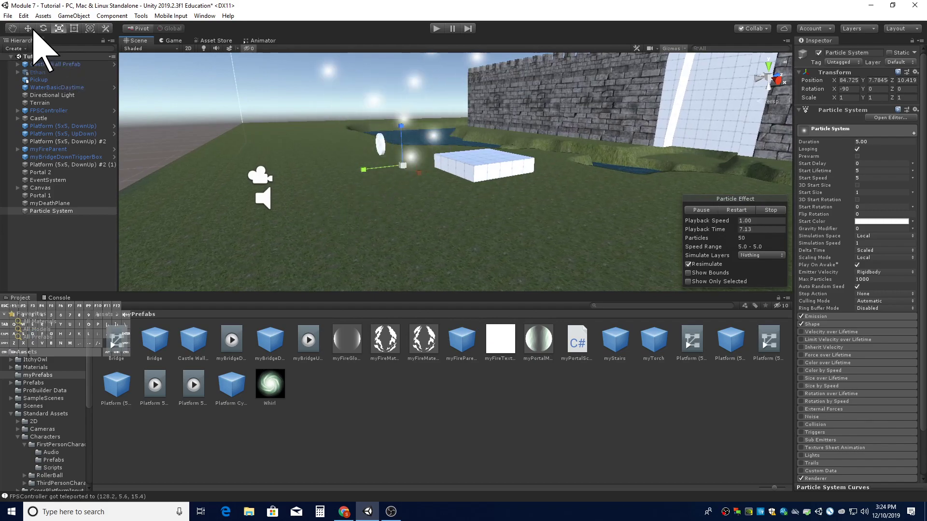
left_click_drag(398, 131, 418, 171)
right_click_drag(483, 185, 630, 211)
left_click(302, 246)
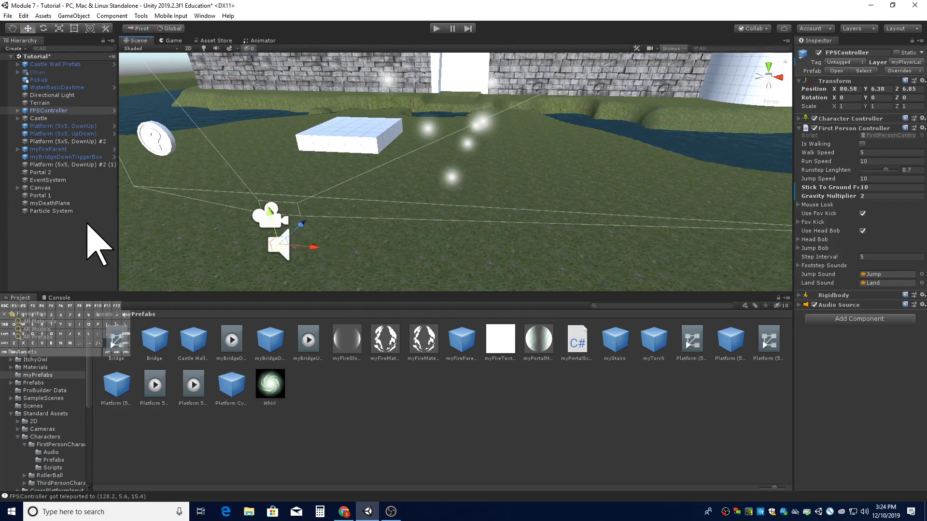
- Rename the particle system to myPortalMainPS
left_click(70, 212)
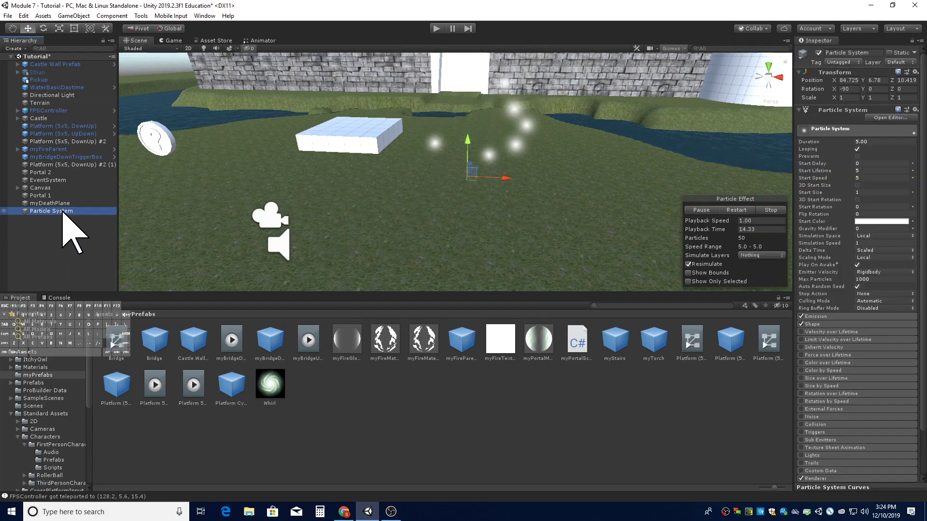
right_click(62, 213)
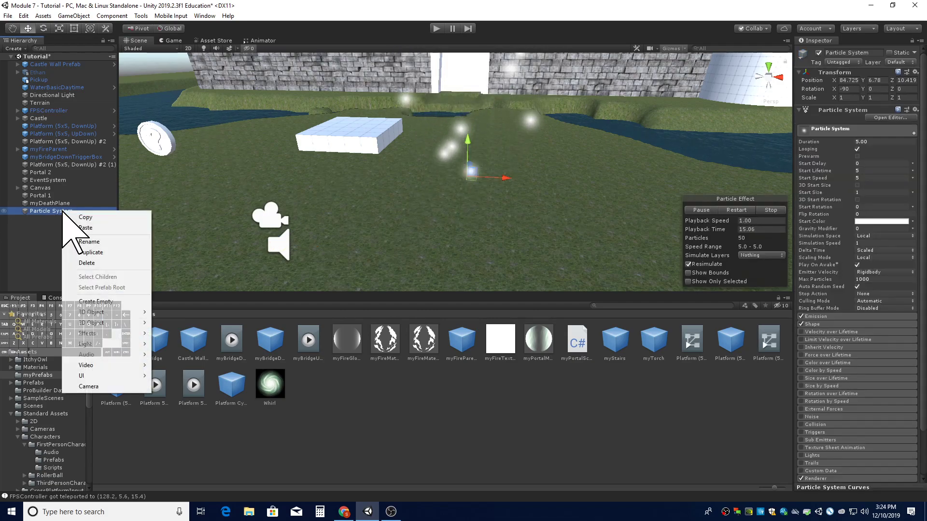
left_click(88, 240)
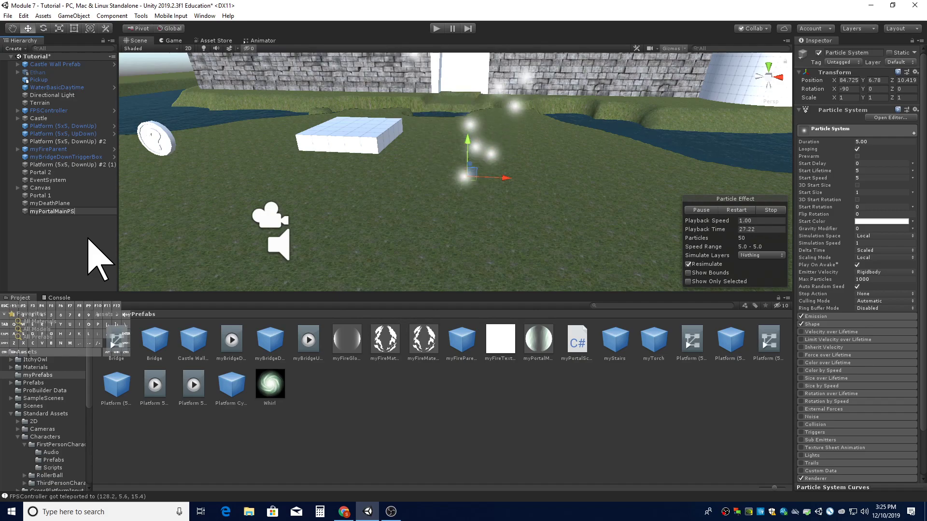
key("Return")
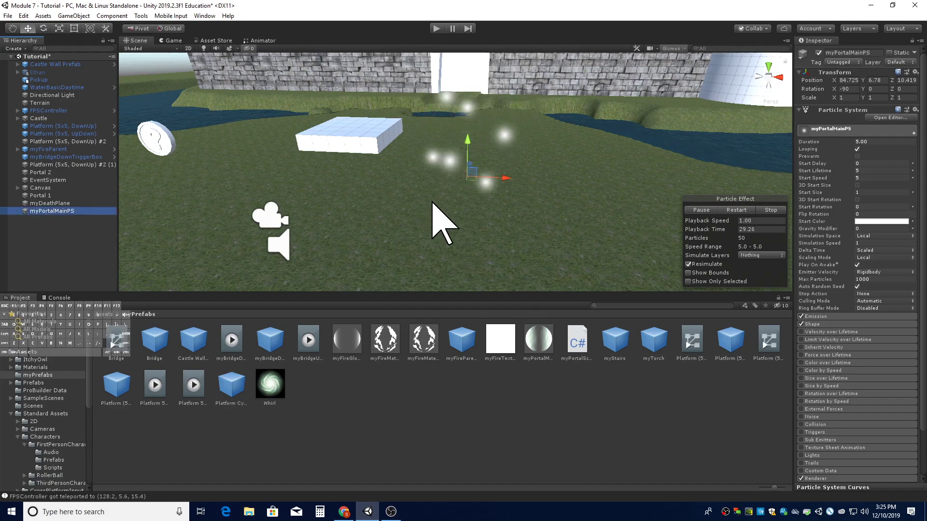
- Assign myPortalMAT as the material in the particle system's Renderer module
left_click(840, 131)
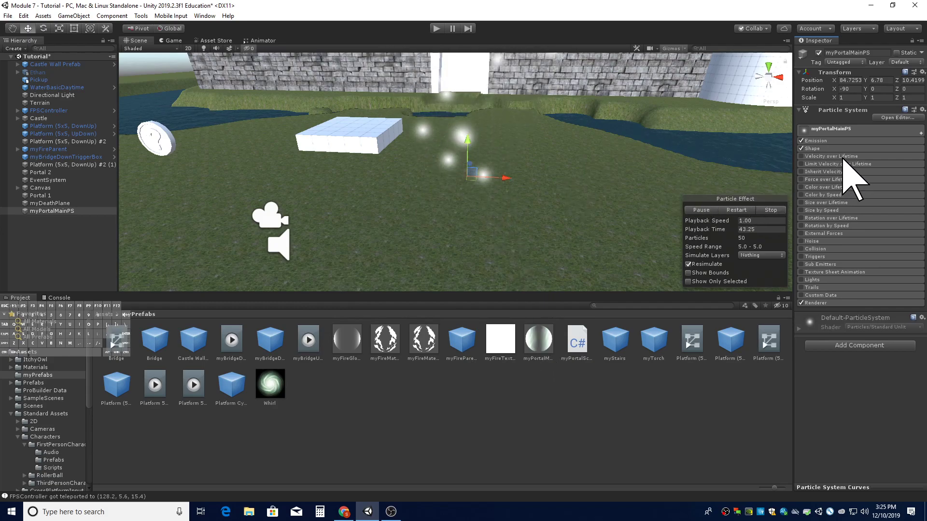
left_click(824, 303)
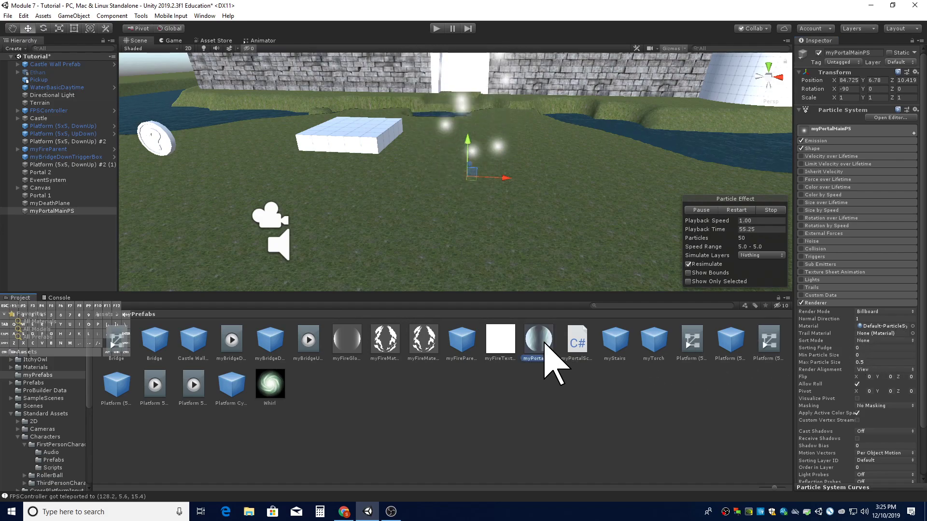
left_click_drag(544, 343, 880, 338)
left_click_drag(496, 219, 497, 216, "alt")
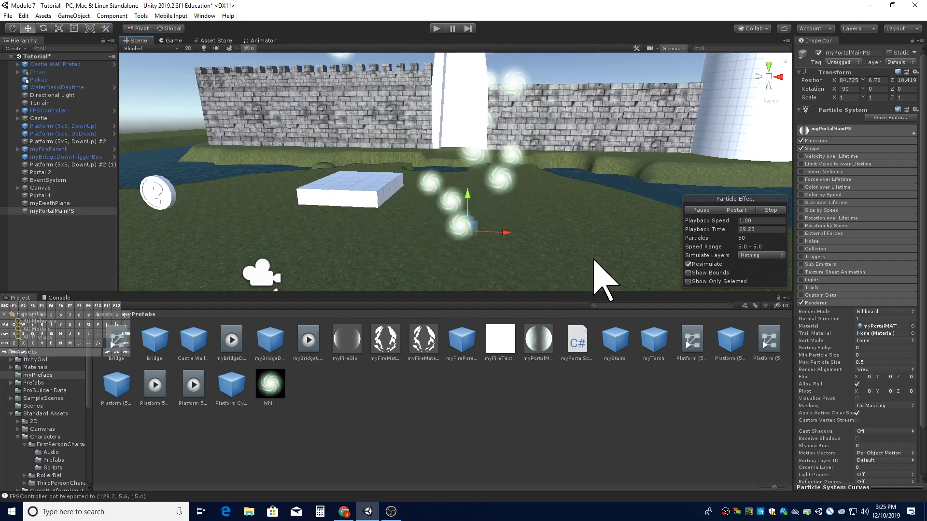
- Set the particle system's Start Speed to 0
left_click(848, 303)
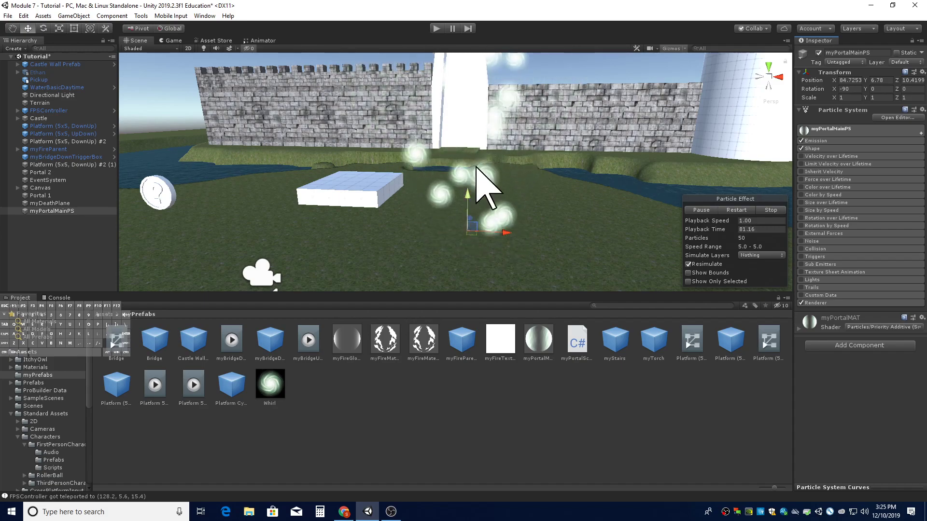
left_click(829, 128)
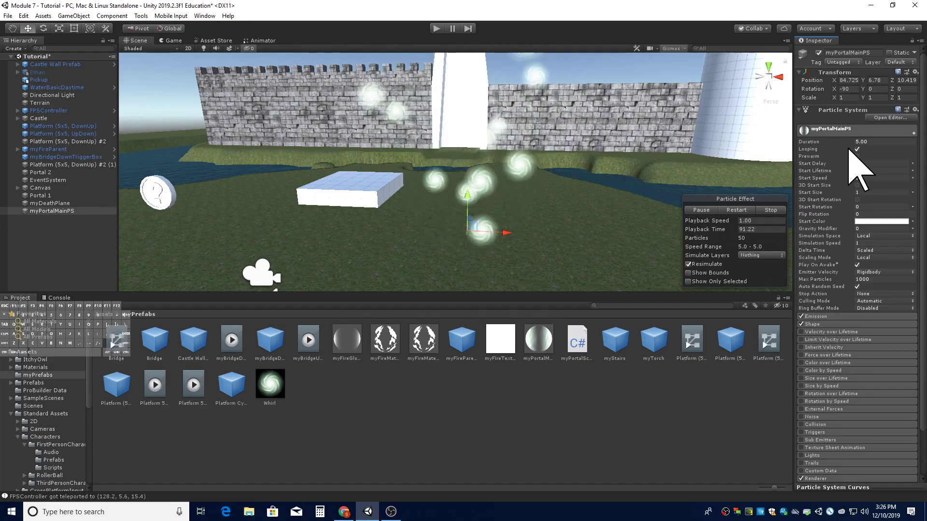
left_click(868, 177)
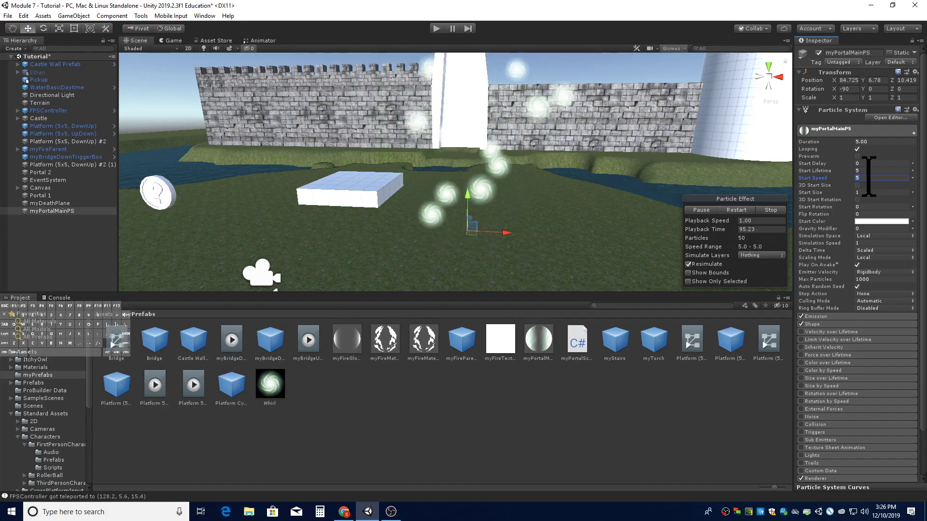
type("0")
key("Return")
left_click_drag(549, 175, 480, 195, "alt")
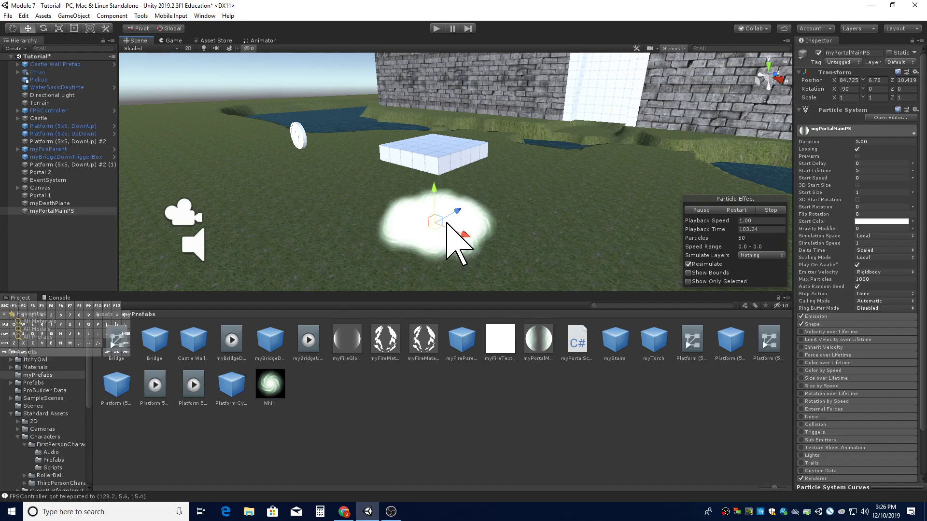
- Disable the Shape module of the particle system
left_click_drag(437, 222, 476, 229, "alt")
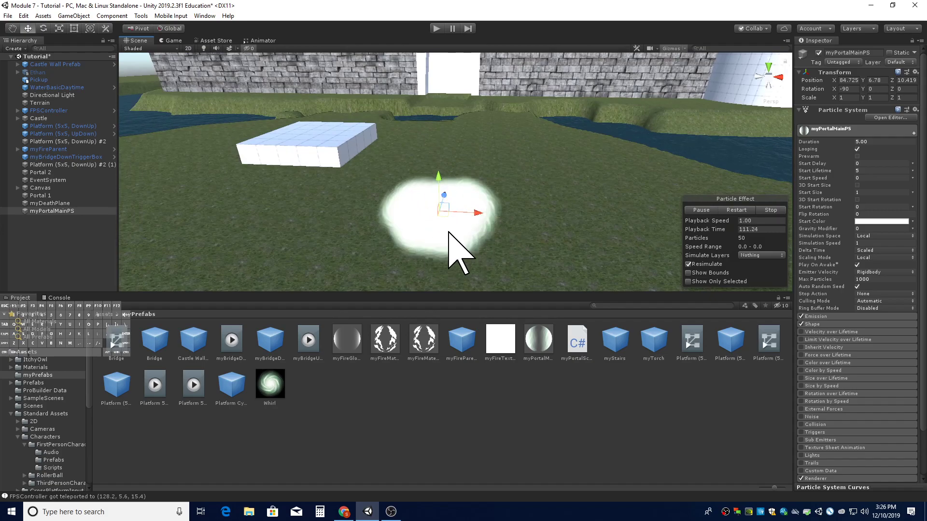
left_click(834, 129)
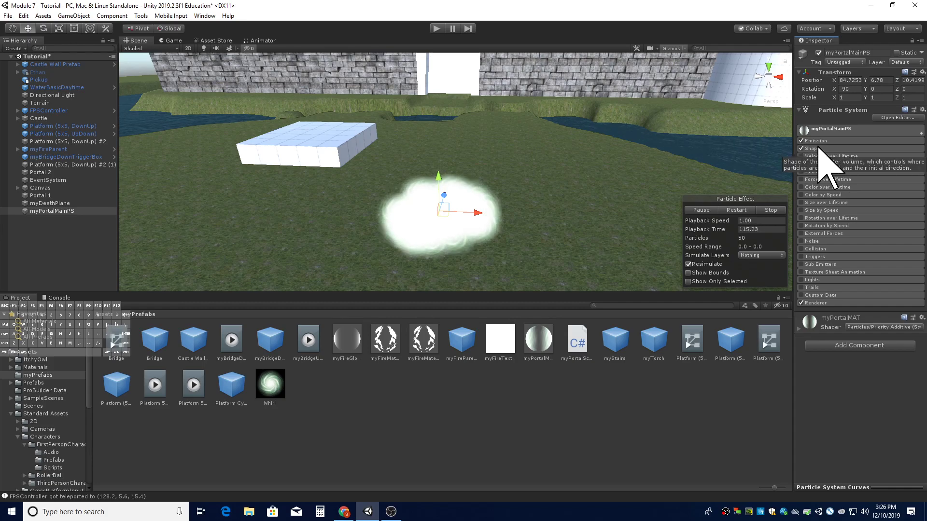
left_click(800, 149)
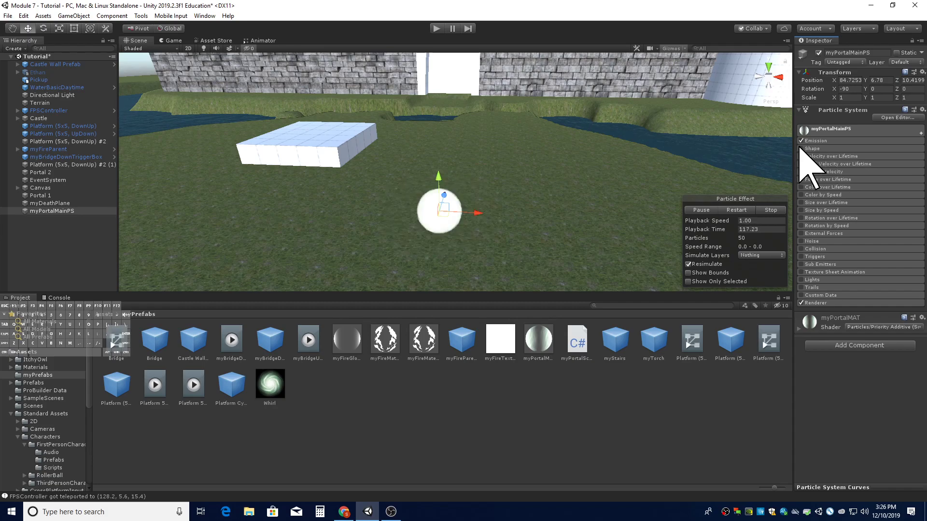
key("alt")
left_click_drag(549, 198, 437, 211, "alt")
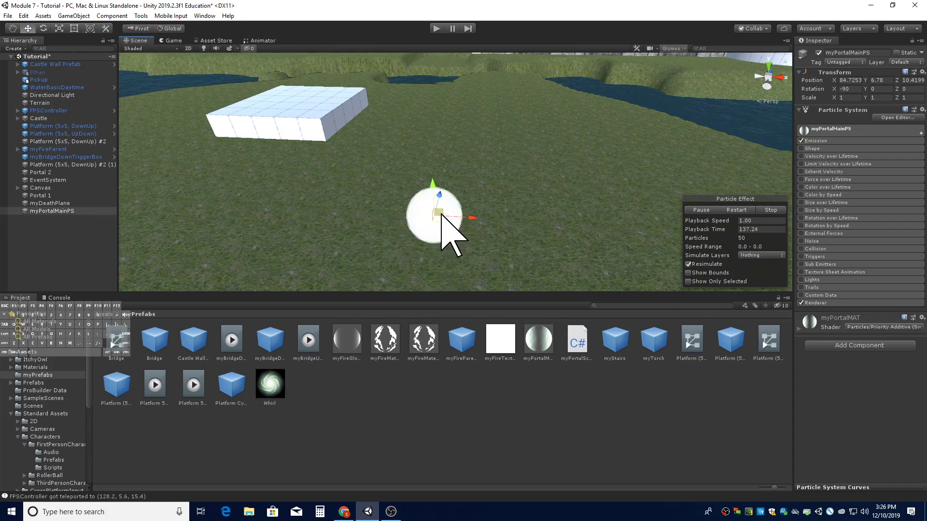
- Set the Emission module's Rate over Time to 2
left_click(831, 140)
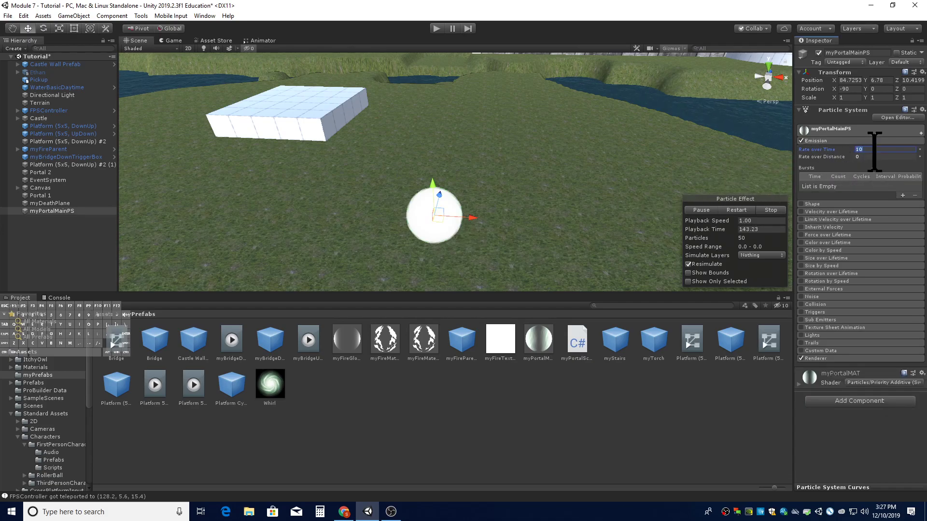
type("2")
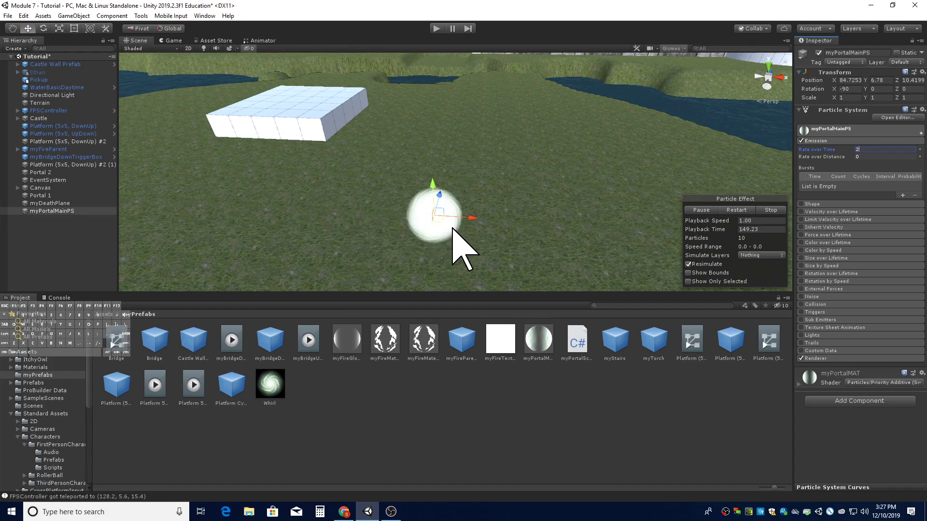
left_click(844, 140)
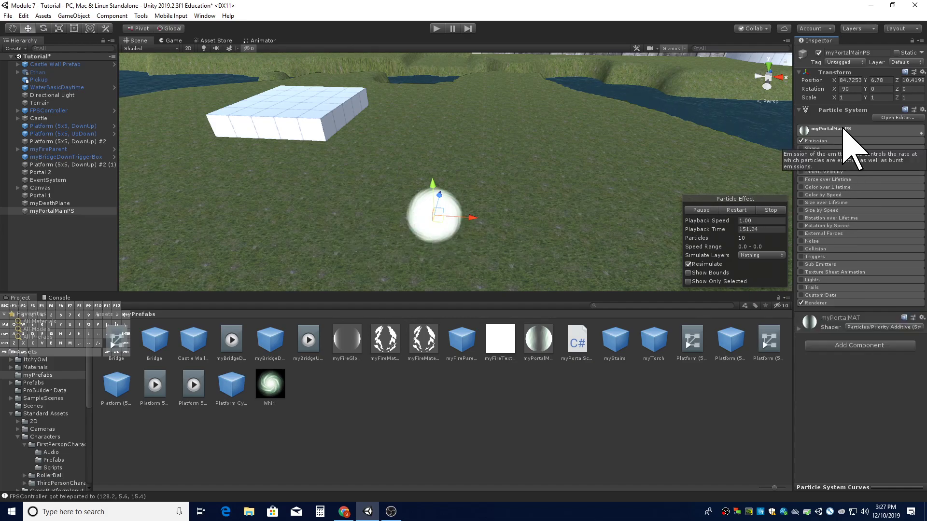
- Set the particle system's Start Lifetime to 2
left_click(843, 129)
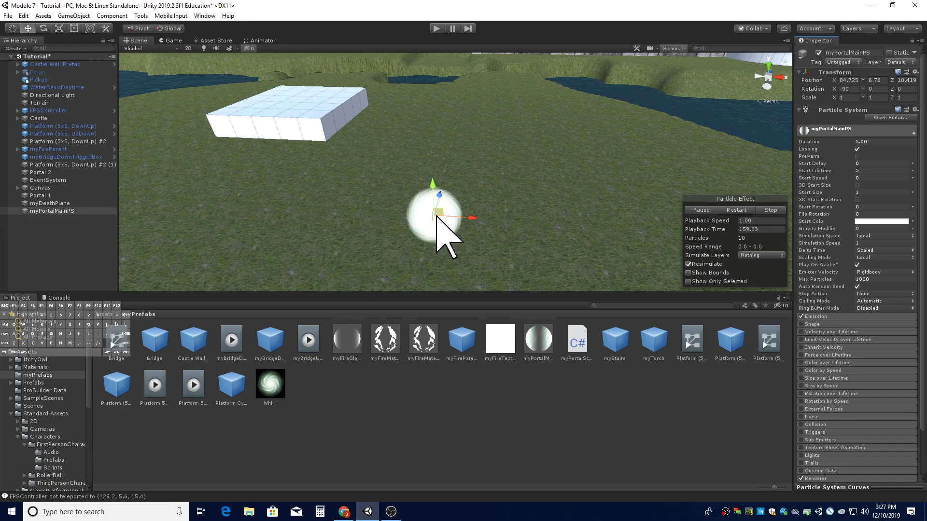
left_click(877, 170)
type("2")
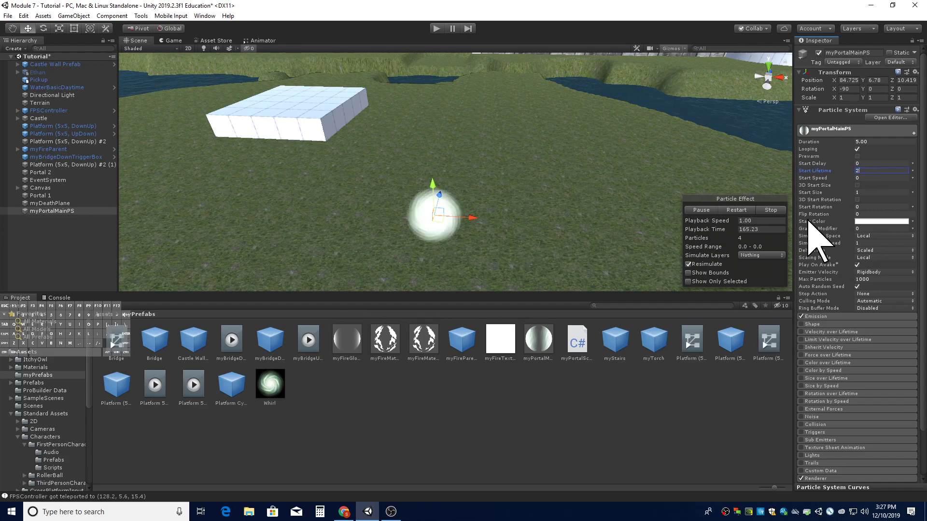
right_click_drag(524, 240, 490, 176)
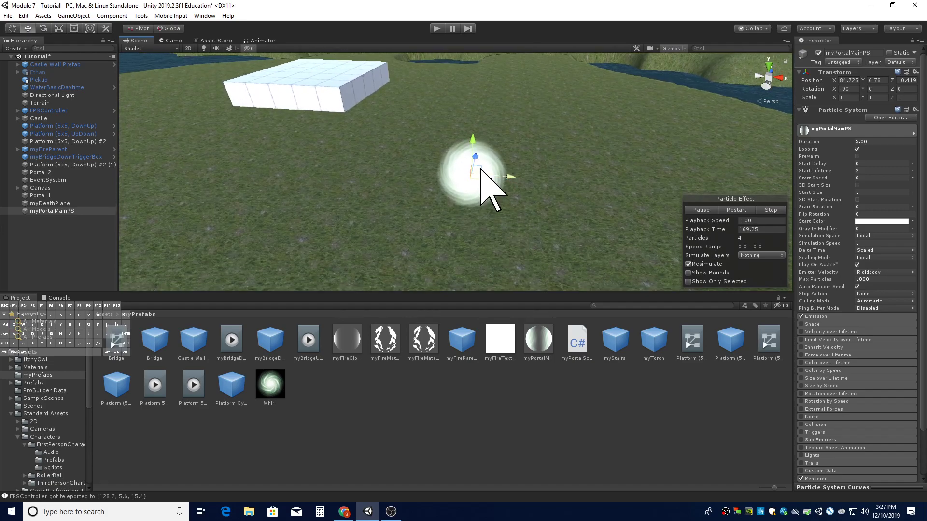
right_click_drag(488, 253, 487, 234)
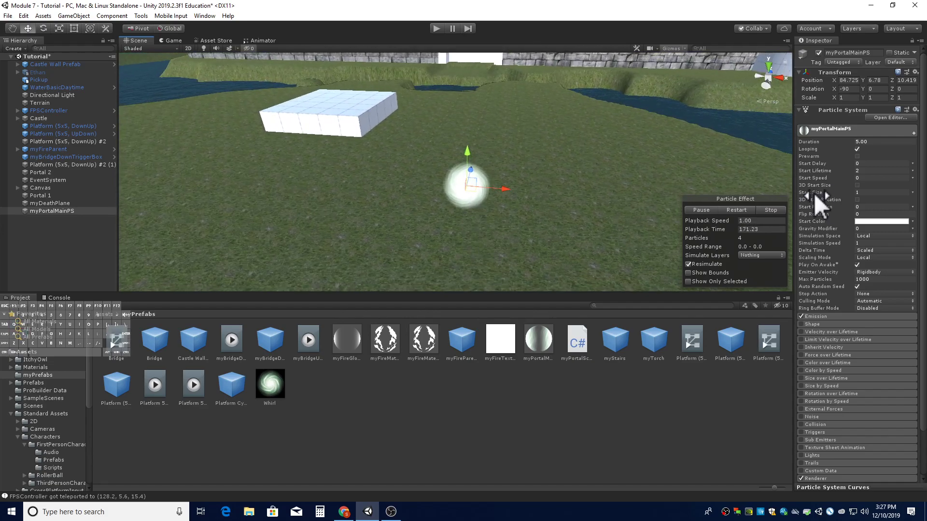
- Set the particle system's Start Size to 4
right_click_drag(489, 184, 439, 190)
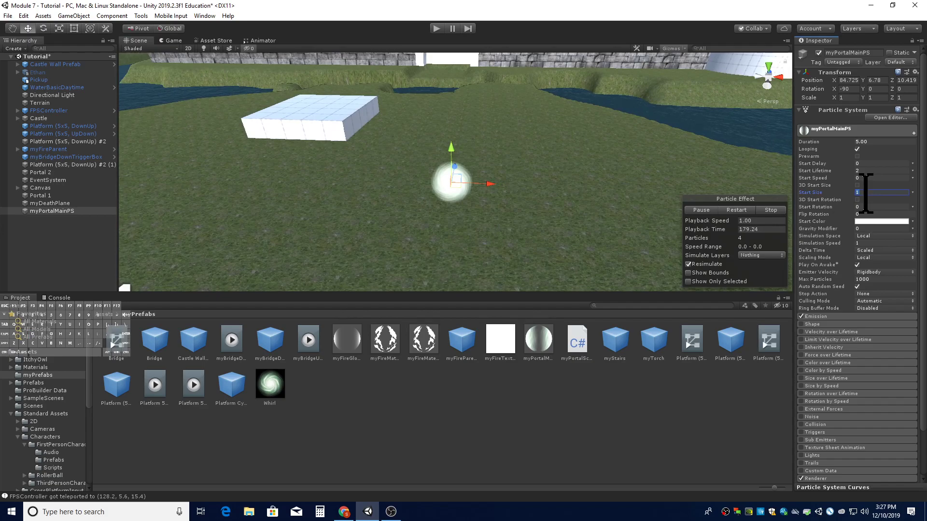
type("4")
right_click_drag(496, 207, 524, 178)
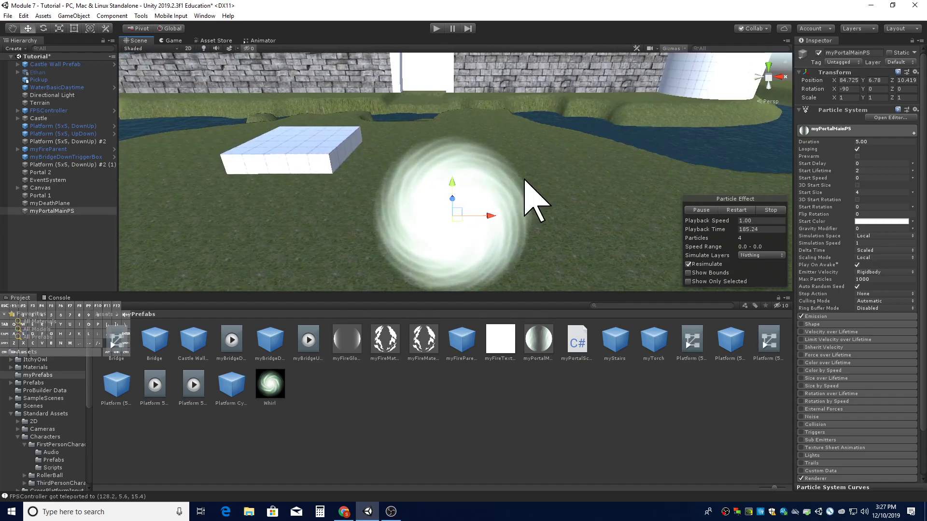
right_click_drag(534, 200, 412, 194)
right_click_drag(580, 199, 431, 183)
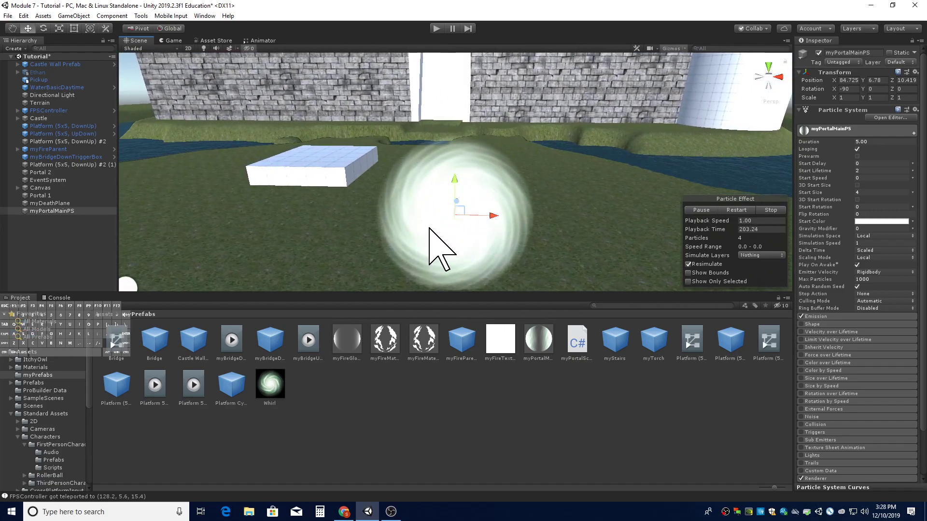
key("d")
mouse_move(452, 237)
right_mouse_down()
mouse_move(435, 250)
mouse_move(442, 247)
right_mouse_up()
key("s")
key("w")
key("a")
key("a")
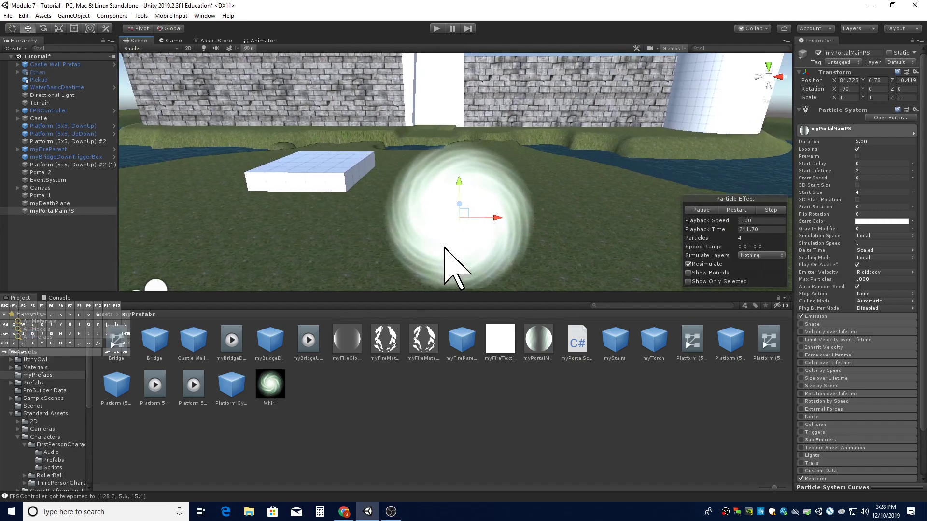
- Set the Renderer module's Render Alignment to Local
left_click(846, 130)
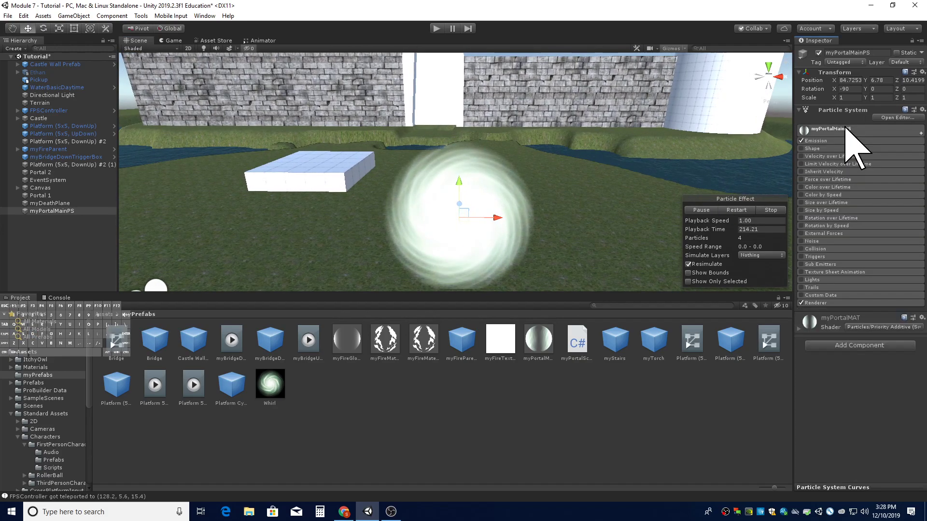
left_click(815, 303)
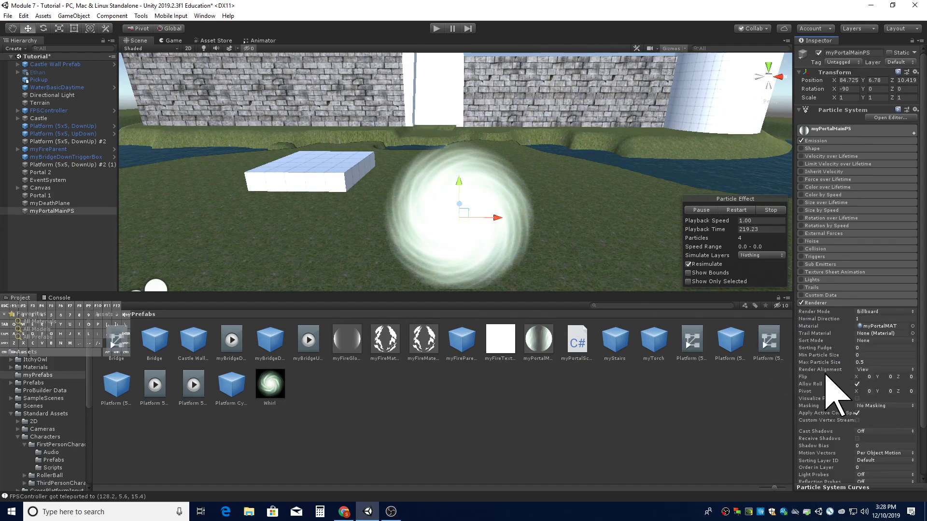
left_click(877, 369)
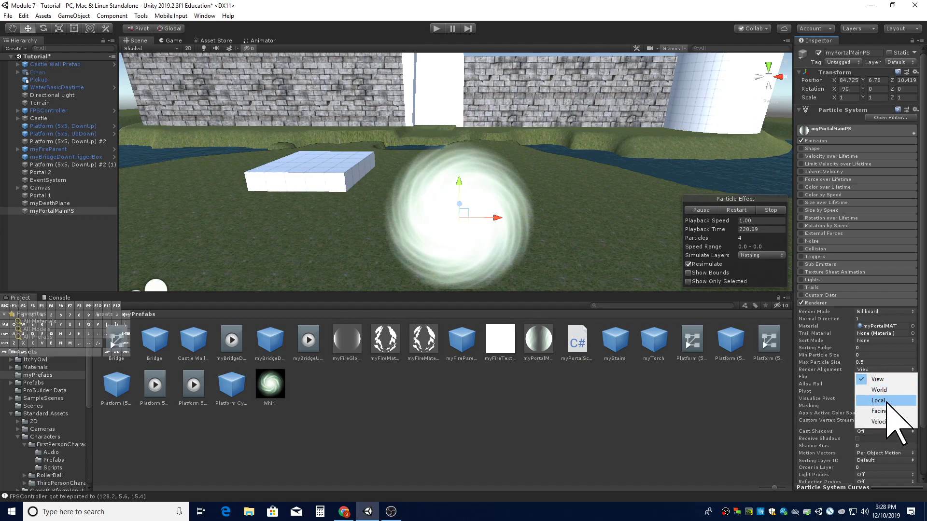
left_click(879, 401)
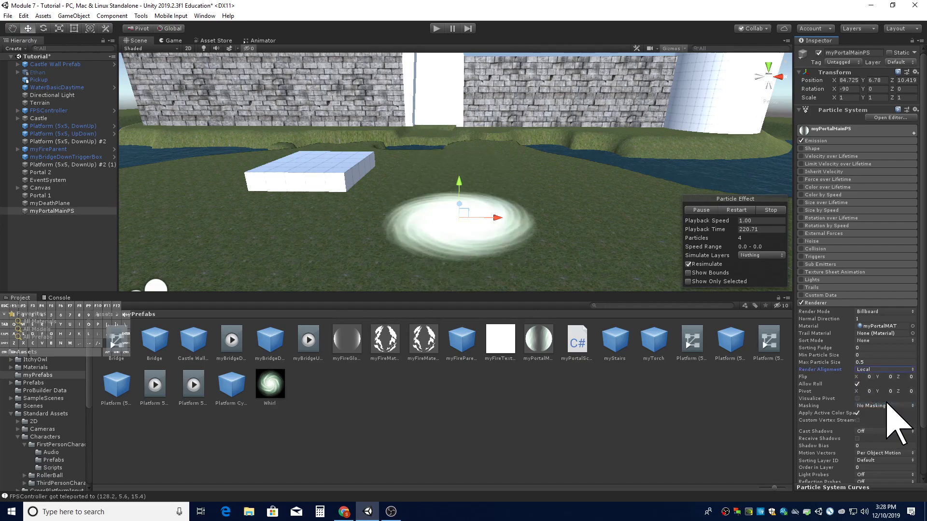
right_click_drag(585, 264, 580, 254)
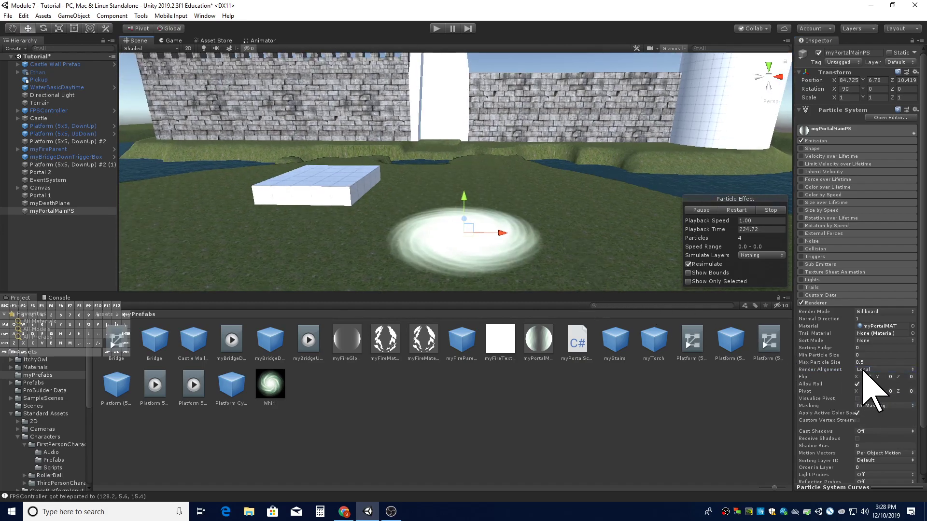
right_click_drag(534, 244, 533, 217)
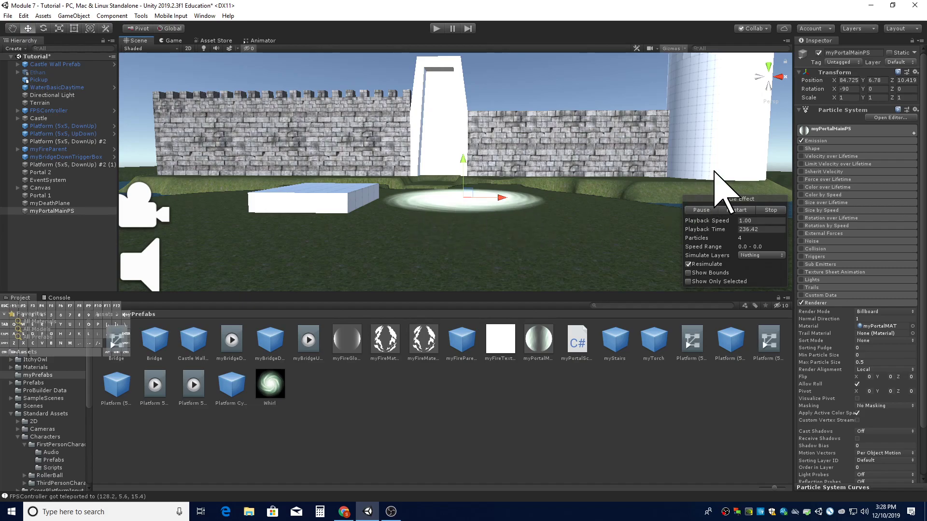
- Set the particle system's X rotation to 0 and raise it to about Y 7.15
left_click(846, 88)
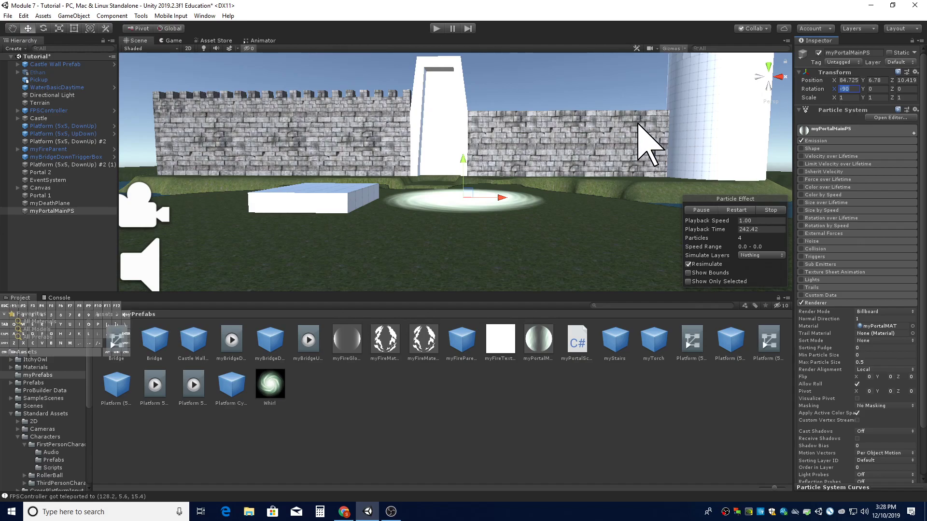
type("0")
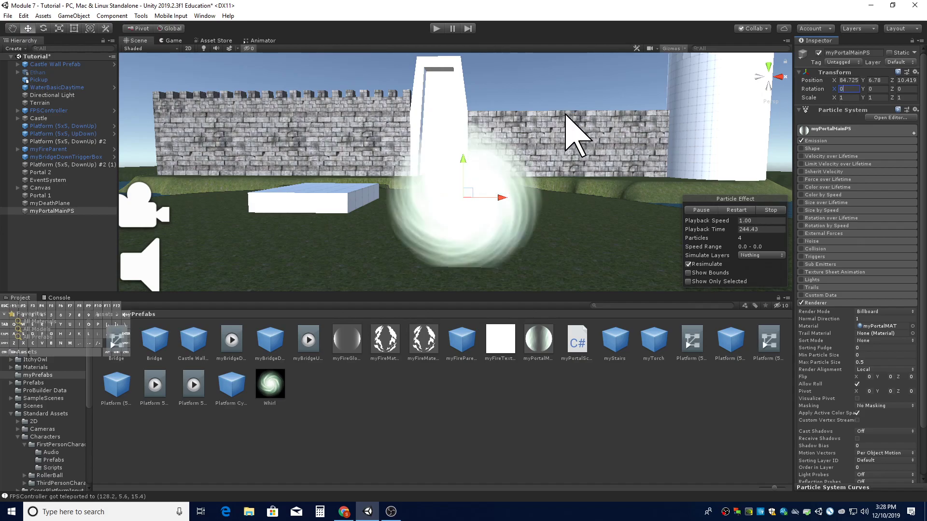
left_click_drag(471, 161, 462, 137, "alt")
right_click_drag(463, 137, 461, 138)
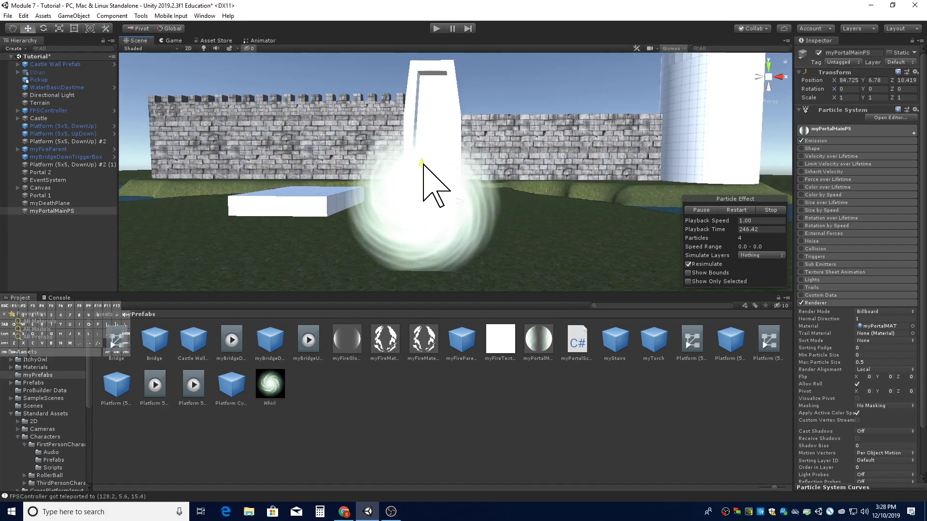
left_click_drag(422, 164, 420, 148)
key("d")
right_click_drag(526, 151, 502, 177)
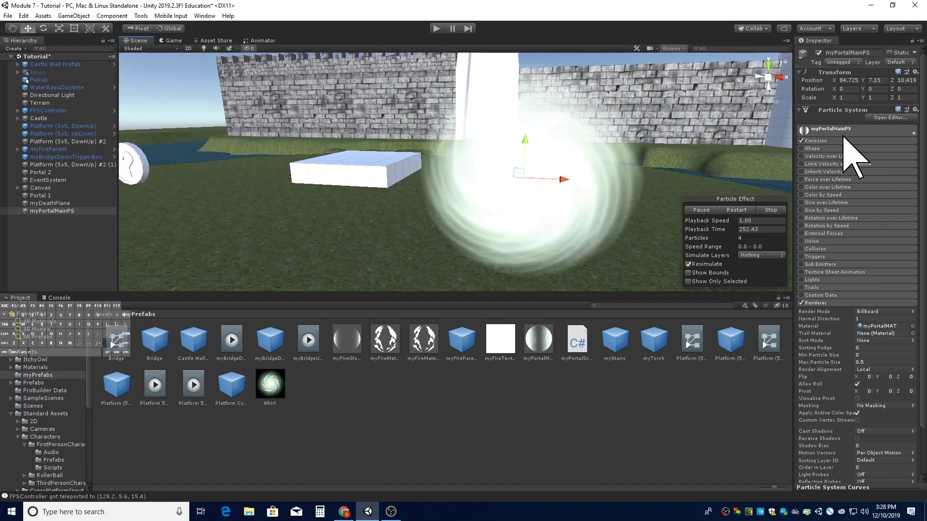
- Examine the upright portal effect in the scene from several angles
left_click(815, 303)
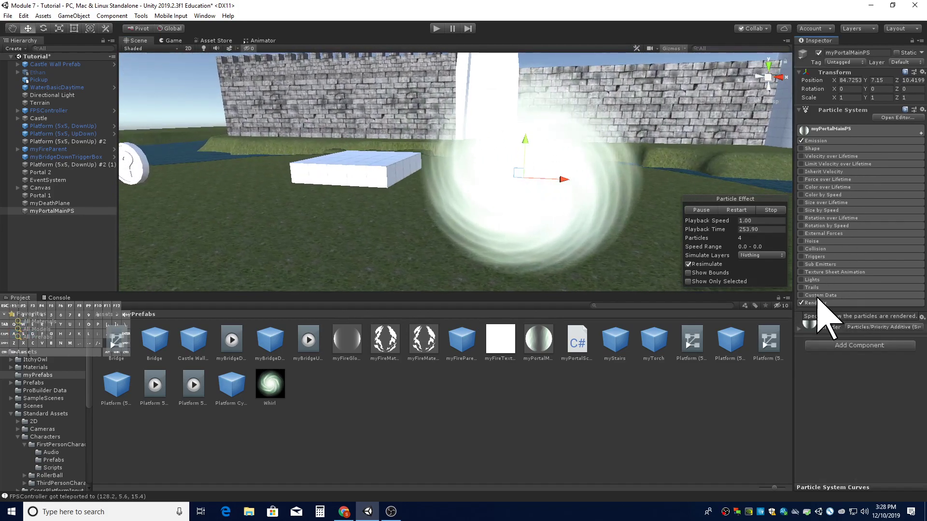
left_click(834, 129)
right_click_drag(676, 178, 738, 182)
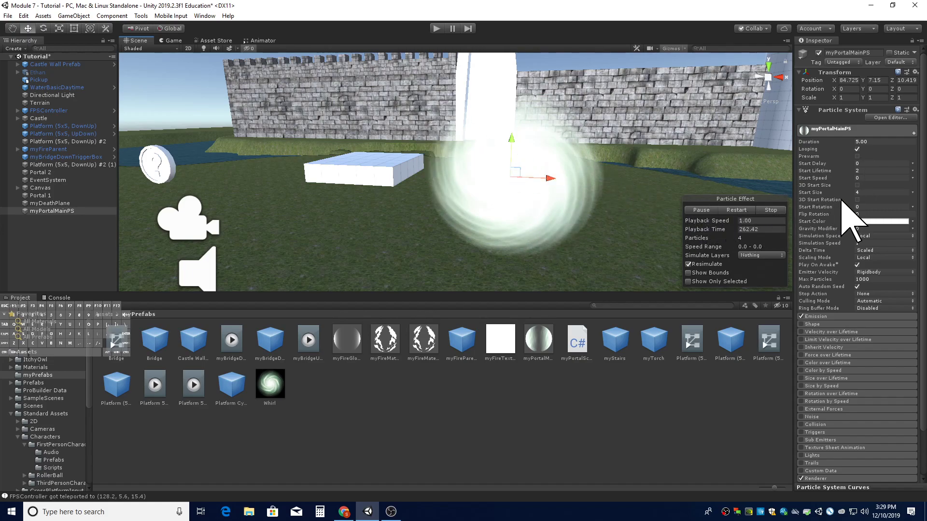
left_click_drag(635, 201, 622, 182, "alt")
key("a")
mouse_move(623, 182)
right_mouse_down()
mouse_move(633, 180)
mouse_move(617, 176)
right_mouse_up()
key("a")
key("d")
key("w")
key("s")
key("w")
right_click_drag(482, 251, 507, 233)
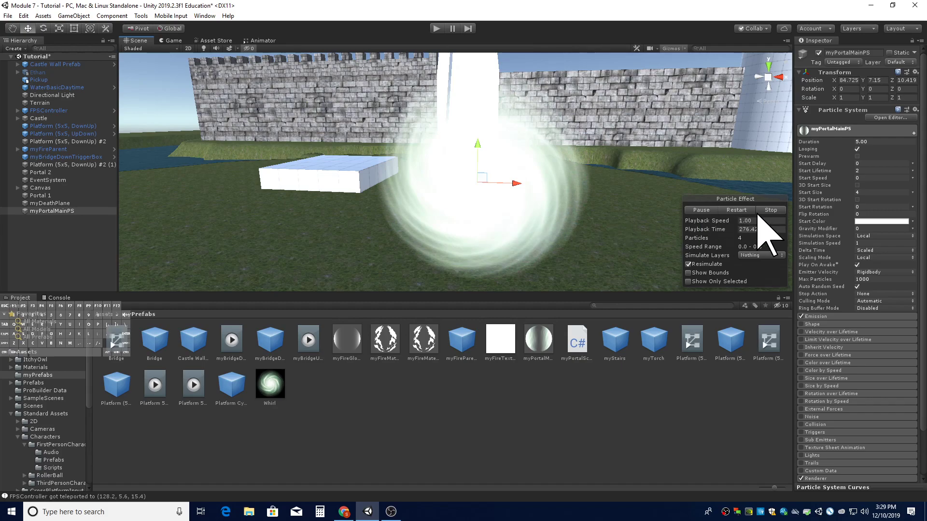
- Set the particle system's Start Rotation to random between two constants, -360 and 360
left_click(861, 206)
left_click(912, 206)
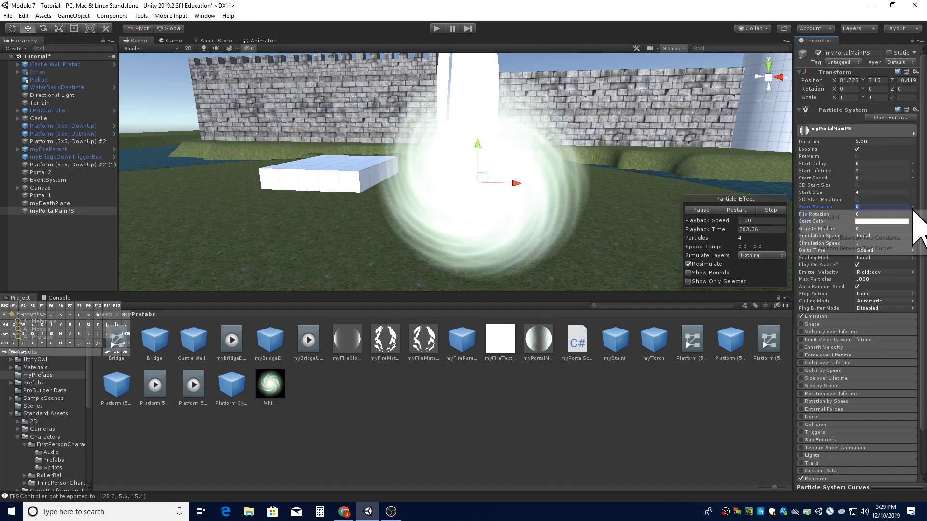
left_click(882, 238)
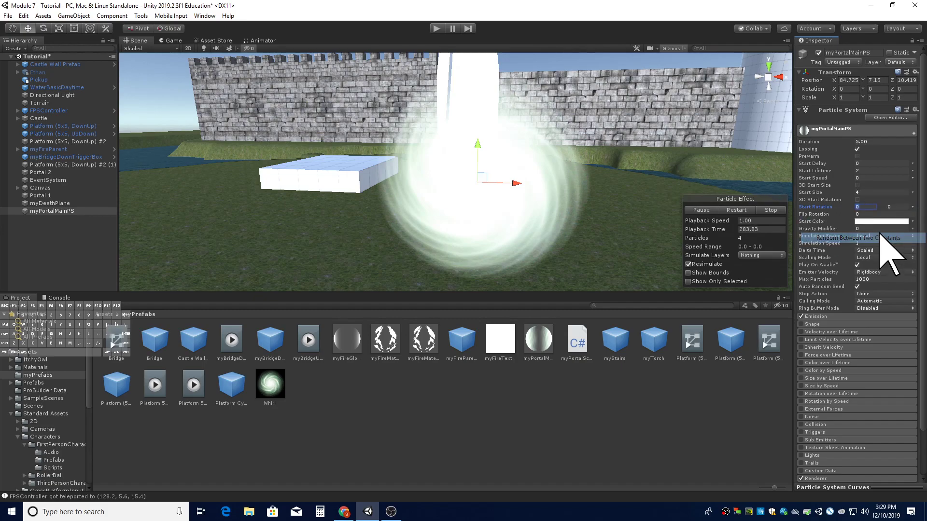
left_click(868, 208)
type("-360")
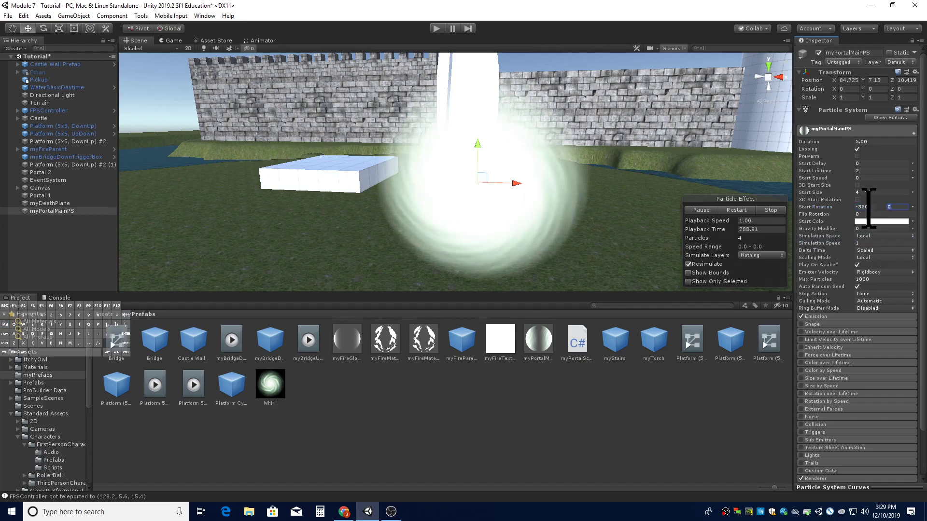
type("360")
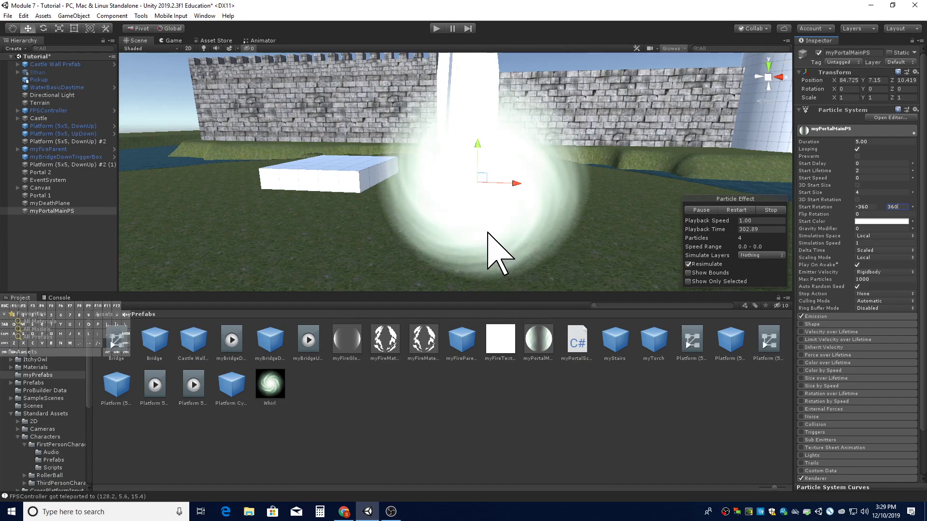
mouse_move(531, 236)
right_mouse_down()
mouse_move(542, 223)
mouse_move(526, 236)
right_mouse_up()
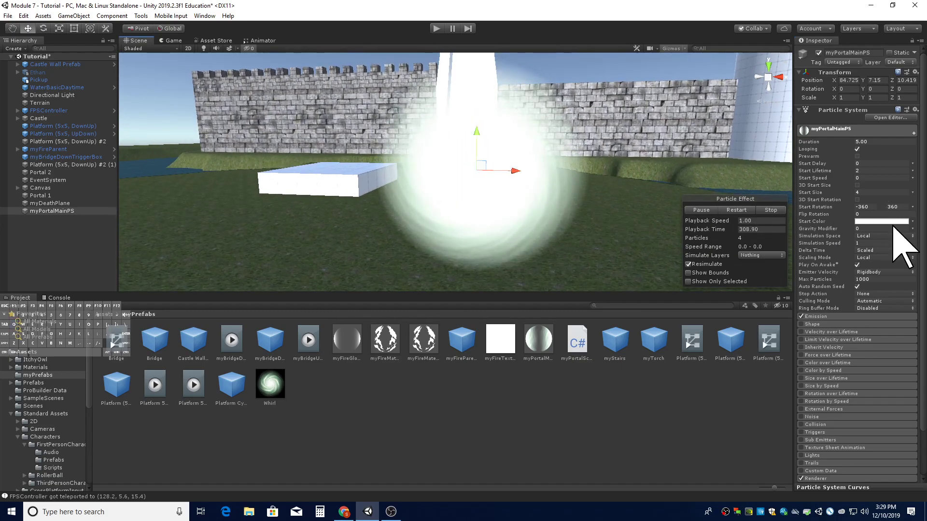
- Pick a light green Start Color for the particles
left_click(872, 222)
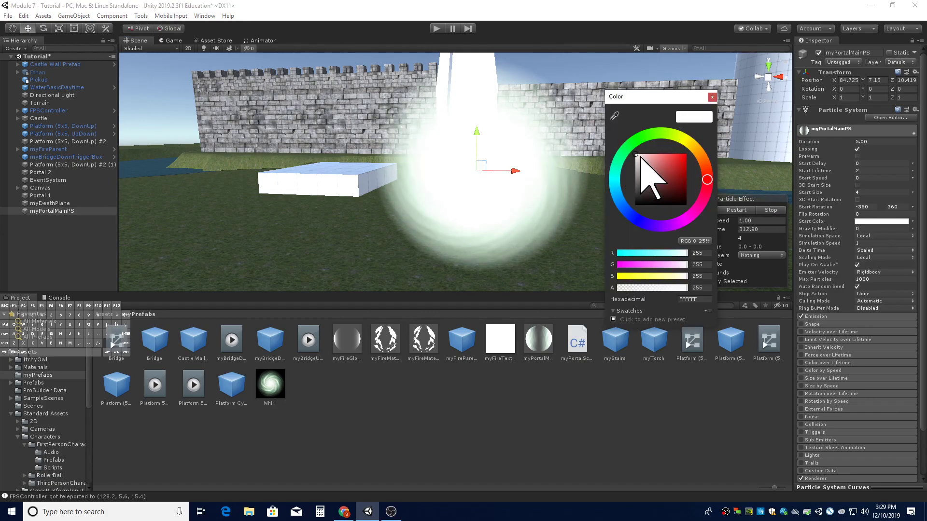
left_click(637, 140)
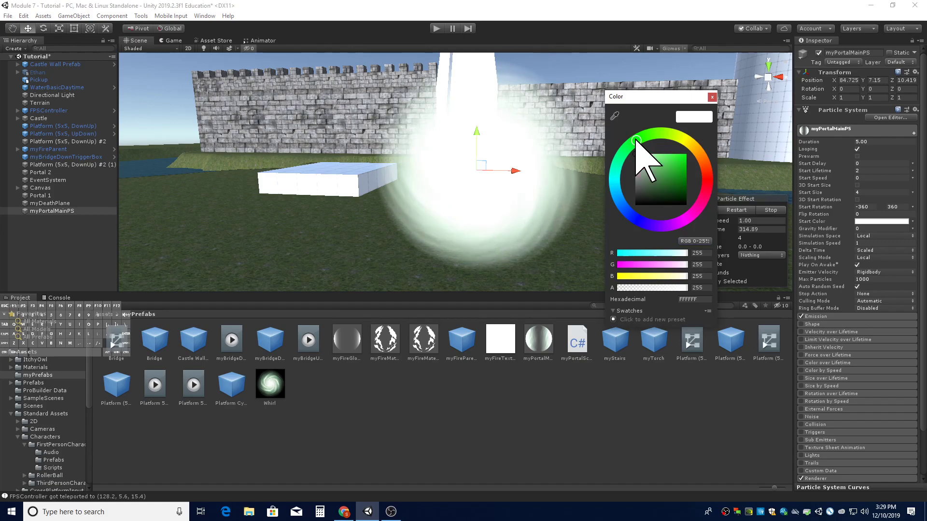
left_click_drag(636, 155, 663, 155)
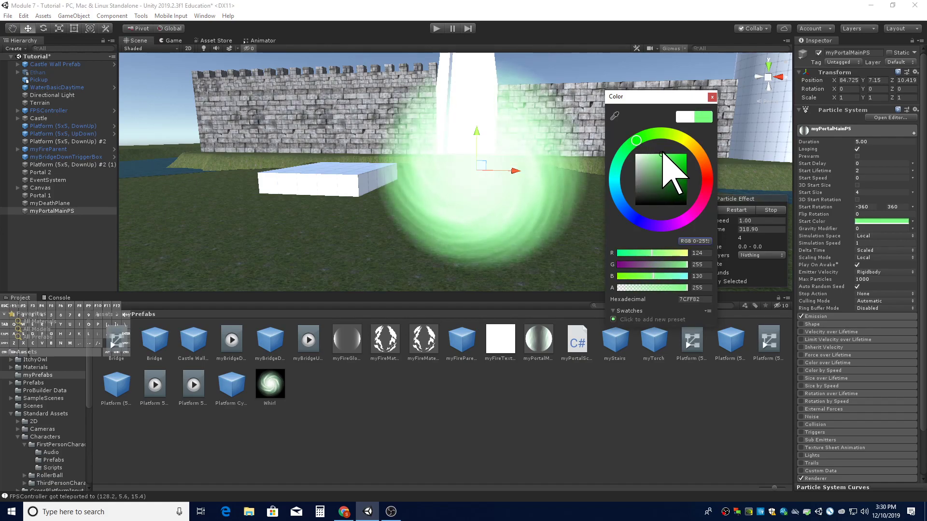
left_click(511, 248)
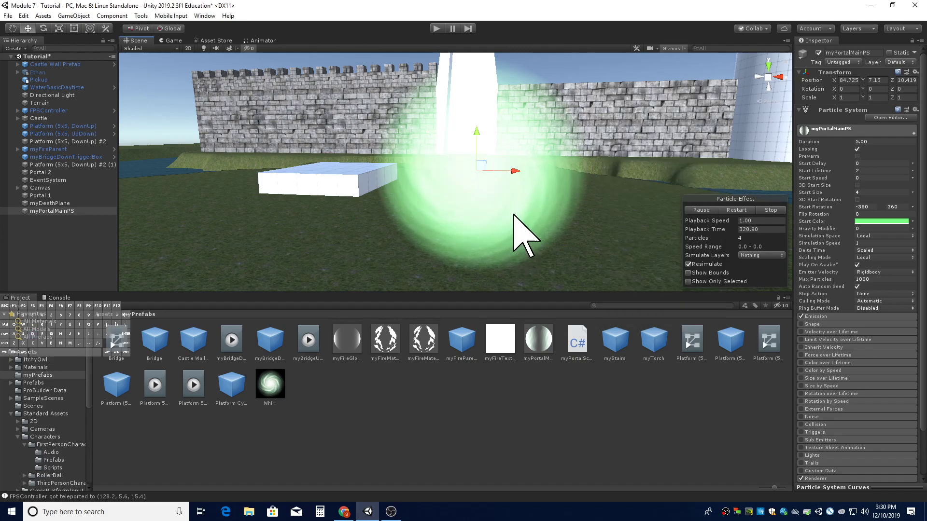
key("d")
right_click_drag(603, 232, 583, 233)
key("a")
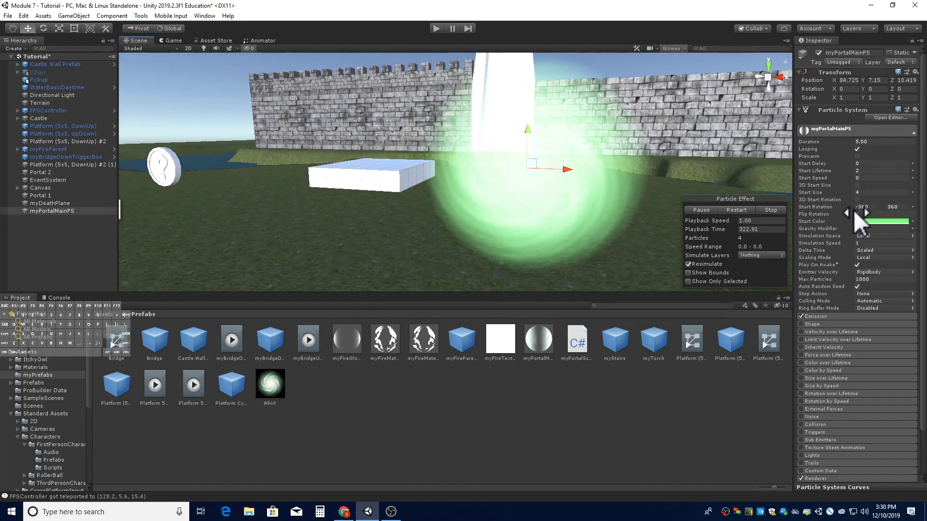
left_click(869, 222)
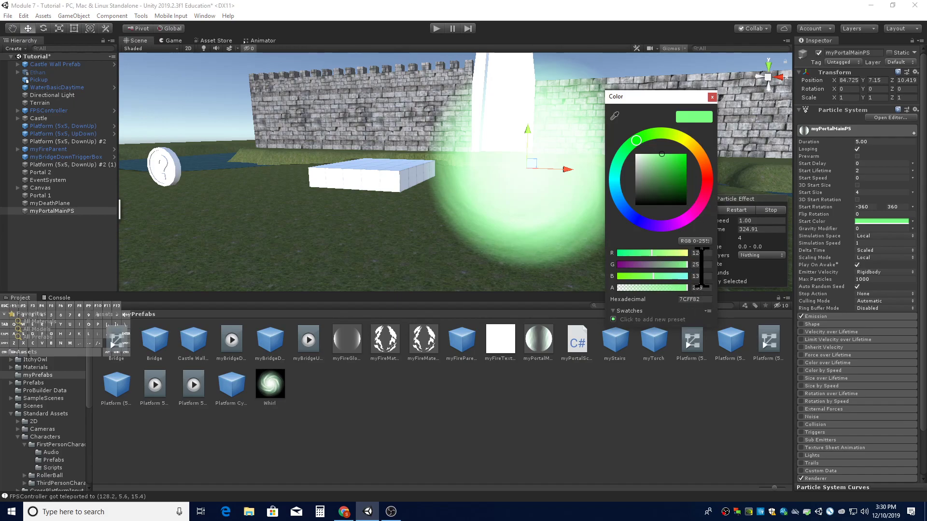
left_click(703, 253)
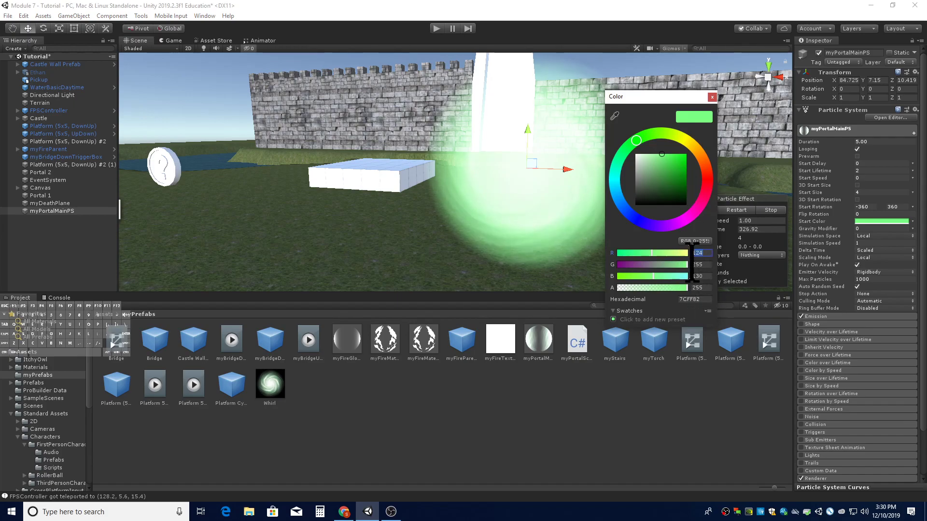
left_click(547, 226)
- Set the Start Color to R 128, G 255, B 128 with alpha 128
key("d")
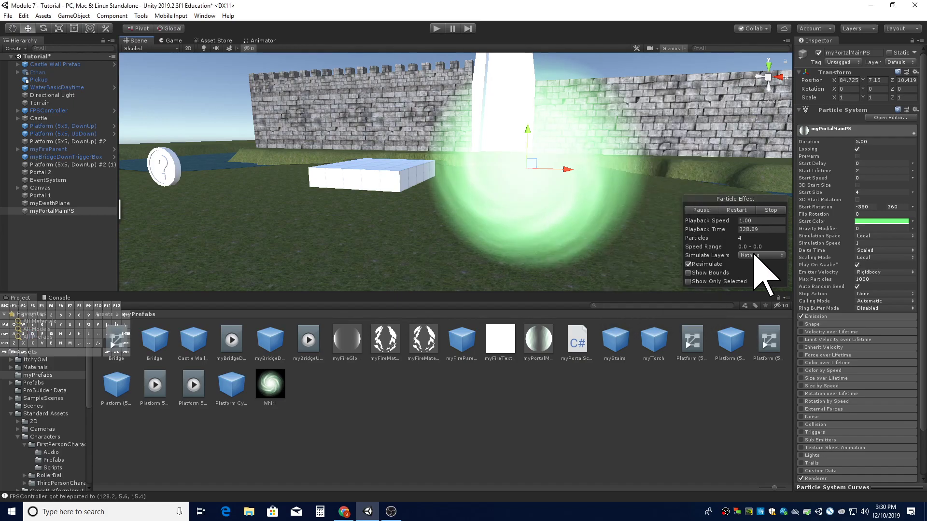
left_click(874, 223)
left_click(703, 253)
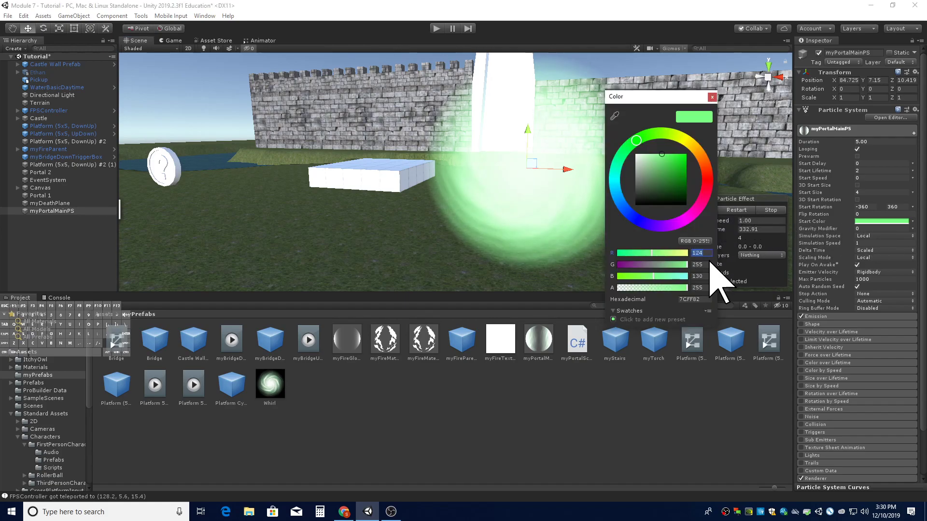
type("128")
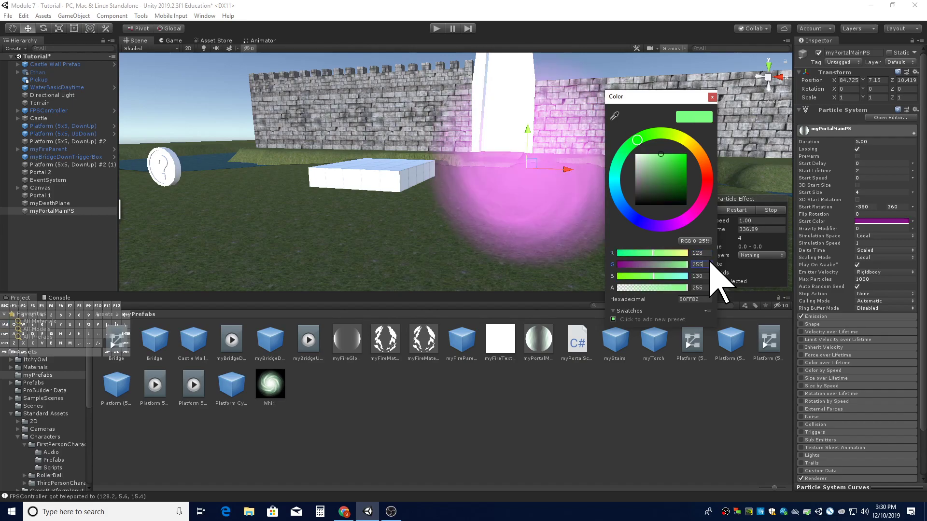
key("Tab")
type("128128")
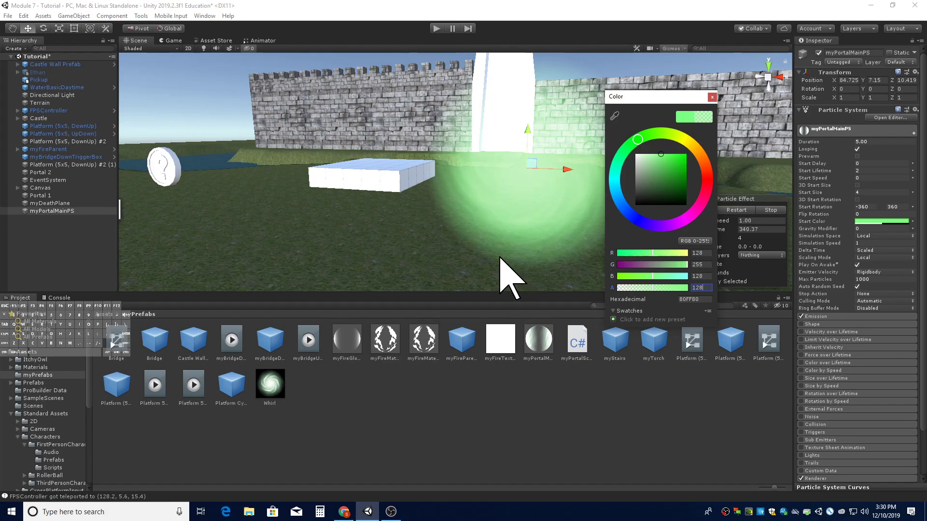
left_click(524, 279)
right_click_drag(517, 254, 540, 200)
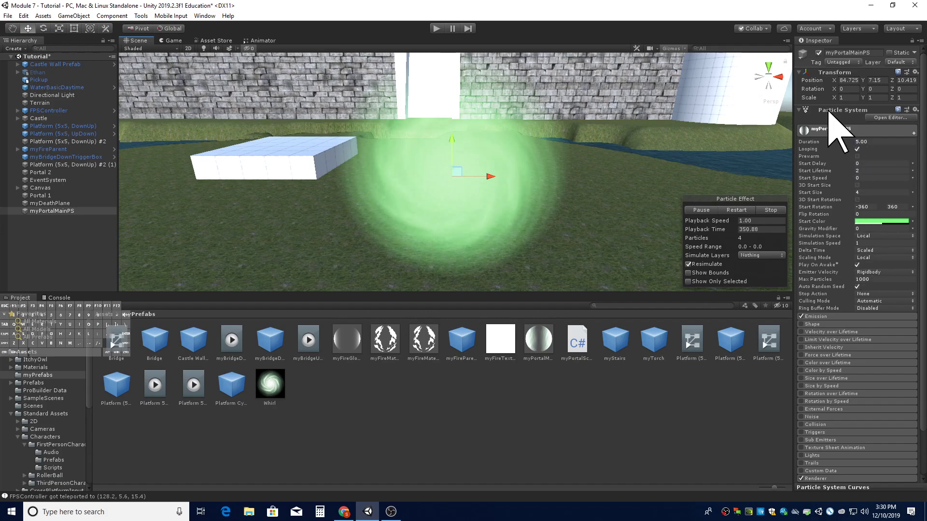
- Collapse the main module and enable the Color by Speed module
left_click(823, 131)
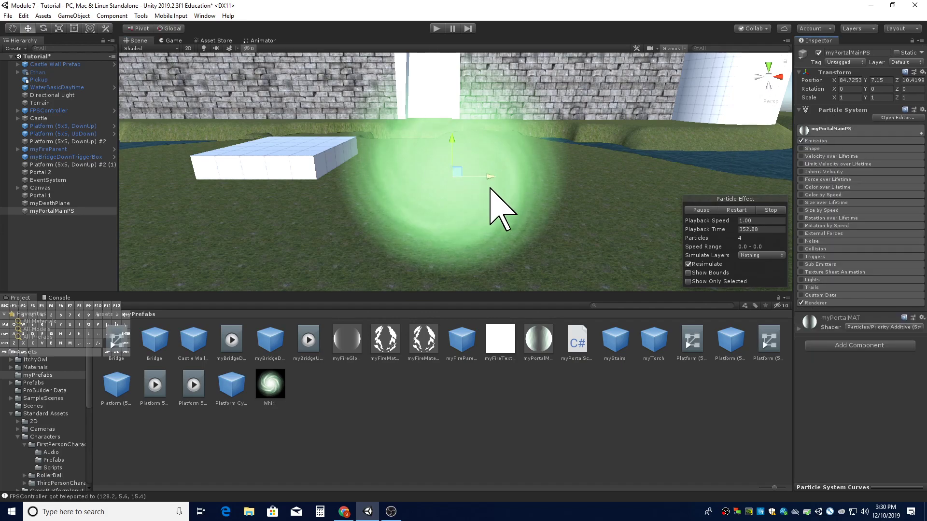
key("d")
right_click_drag(467, 200, 466, 200)
key("a")
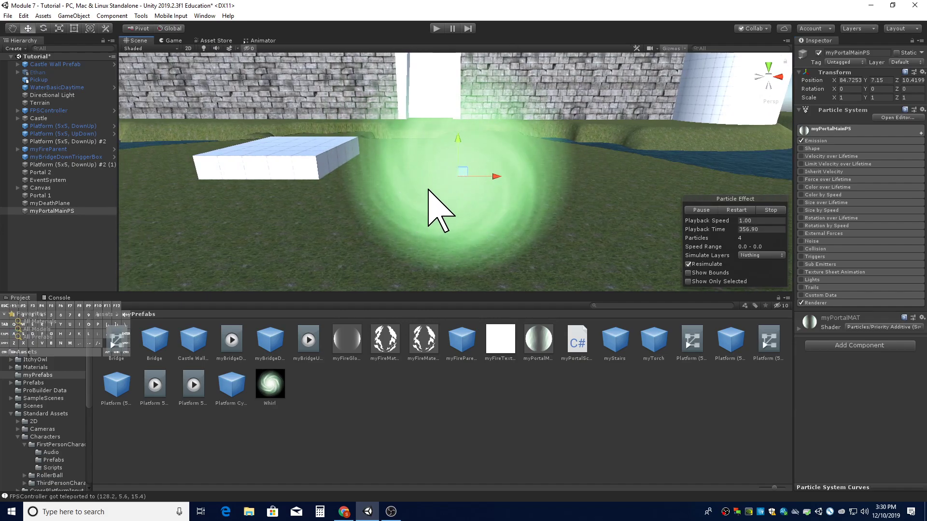
mouse_move(437, 193)
right_mouse_down()
mouse_move(434, 182)
mouse_move(427, 188)
right_mouse_up()
key("w")
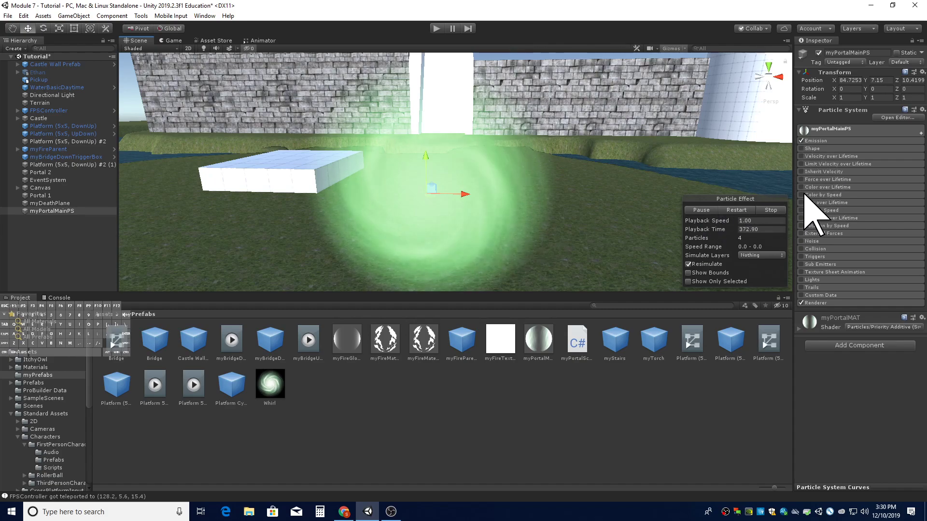
left_click(821, 195)
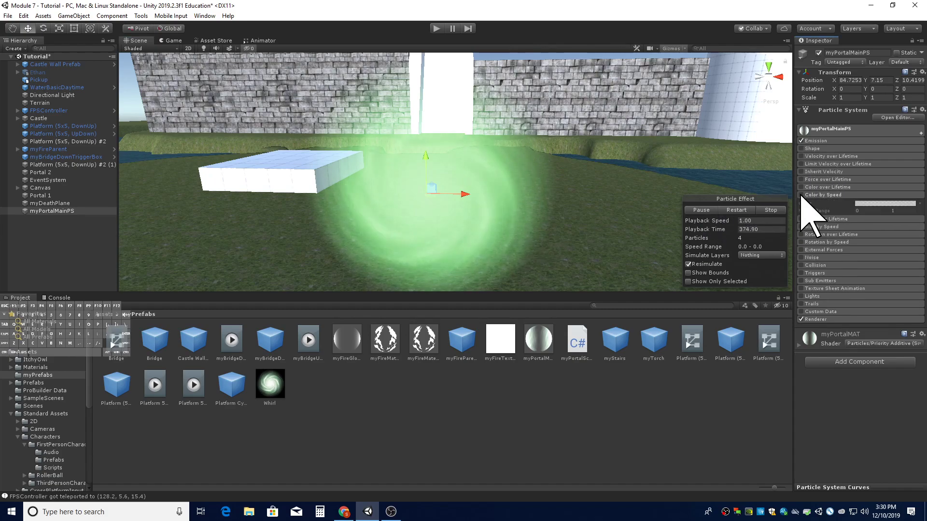
left_click(801, 195)
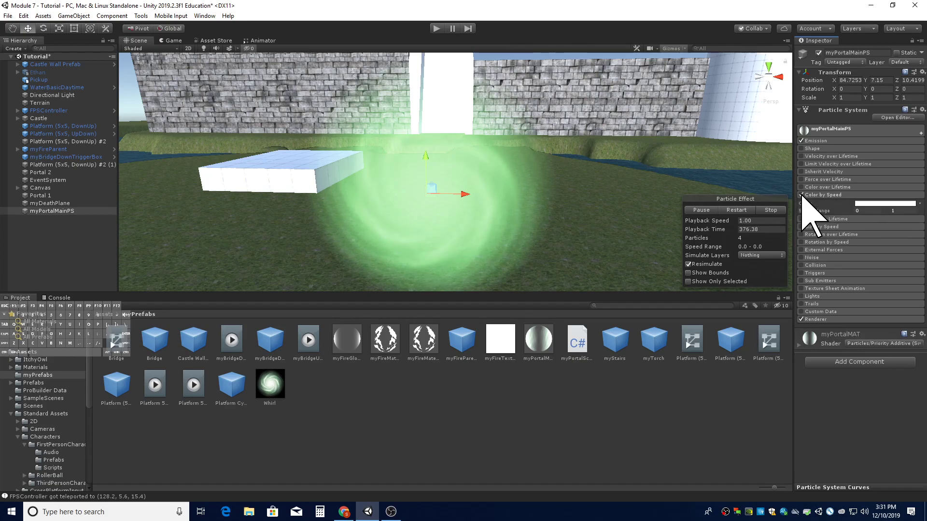
- In the Color by Speed gradient, set the starting alpha key to 0
left_click(877, 203)
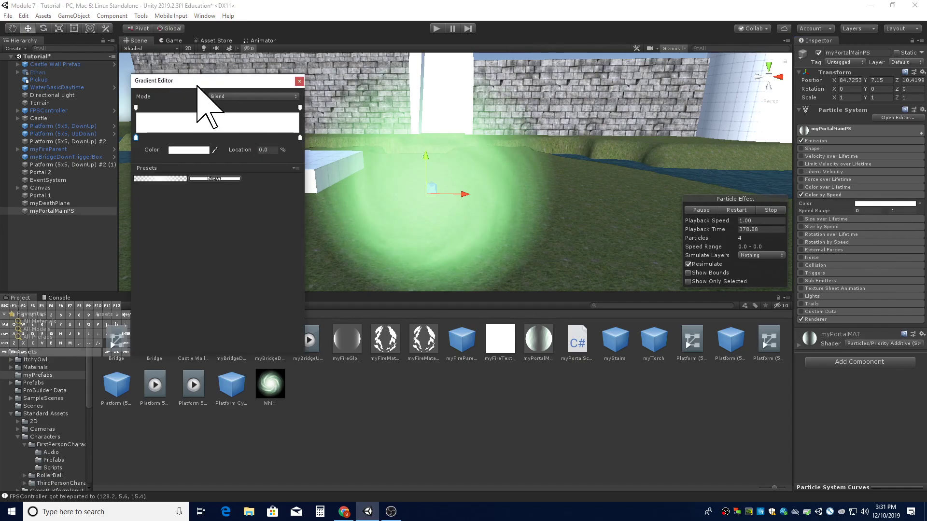
left_click_drag(198, 83, 190, 59)
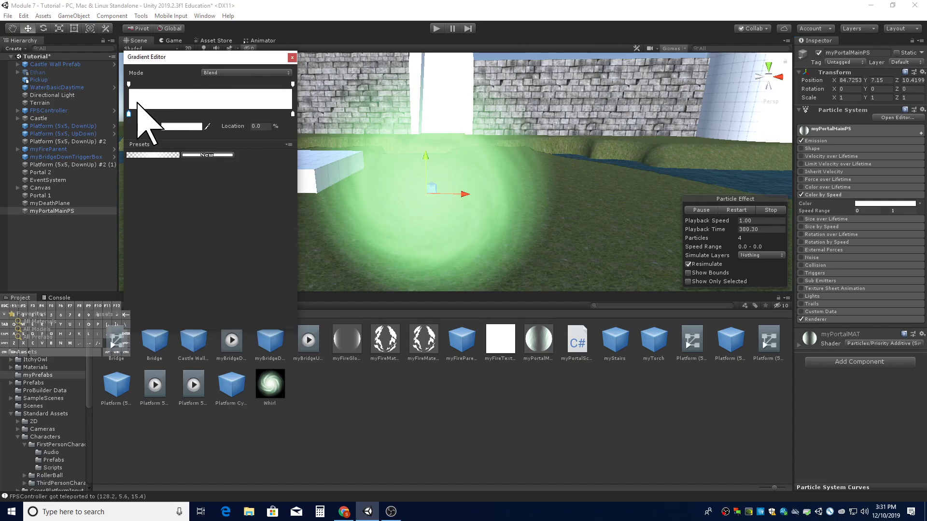
left_click(129, 84)
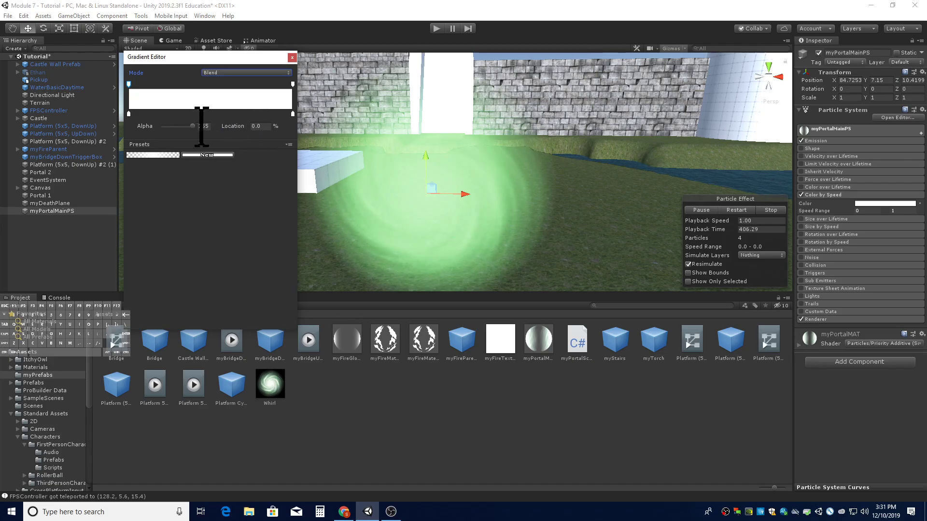
left_click_drag(192, 125, 151, 126)
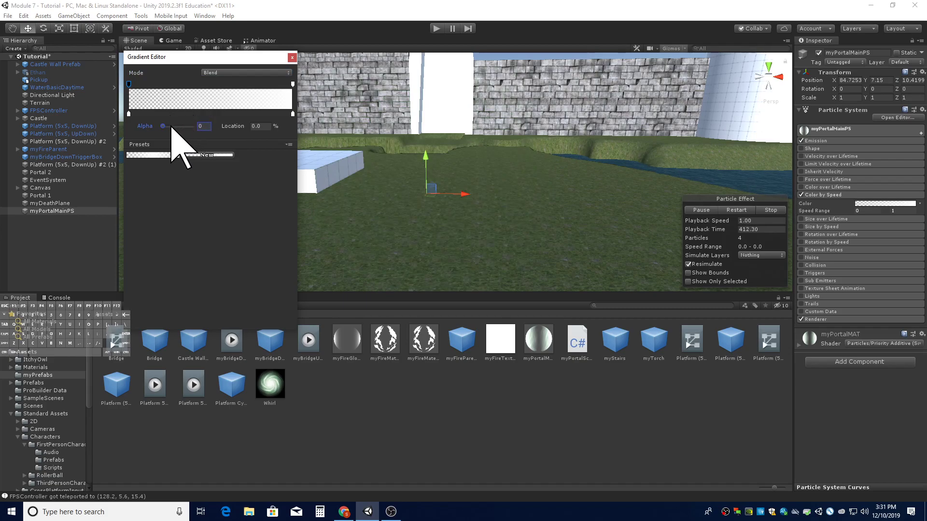
left_click(202, 114)
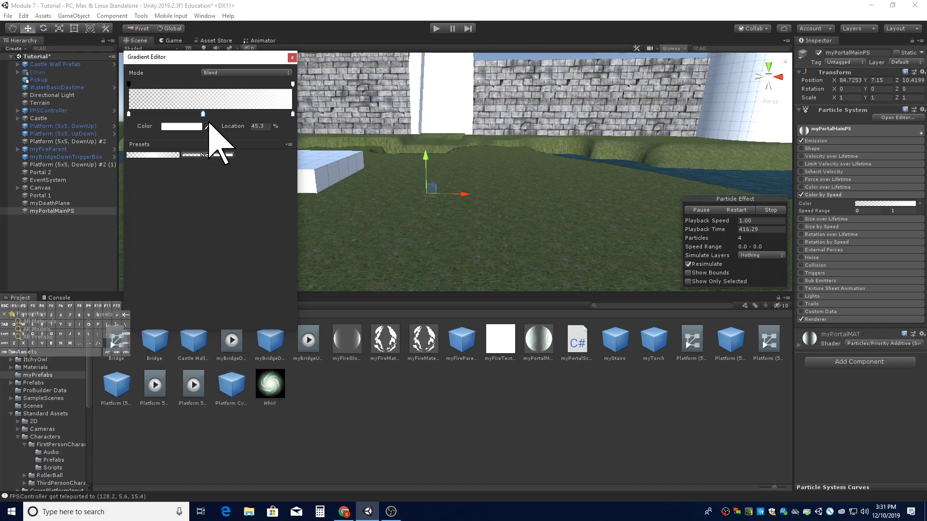
left_click(129, 84)
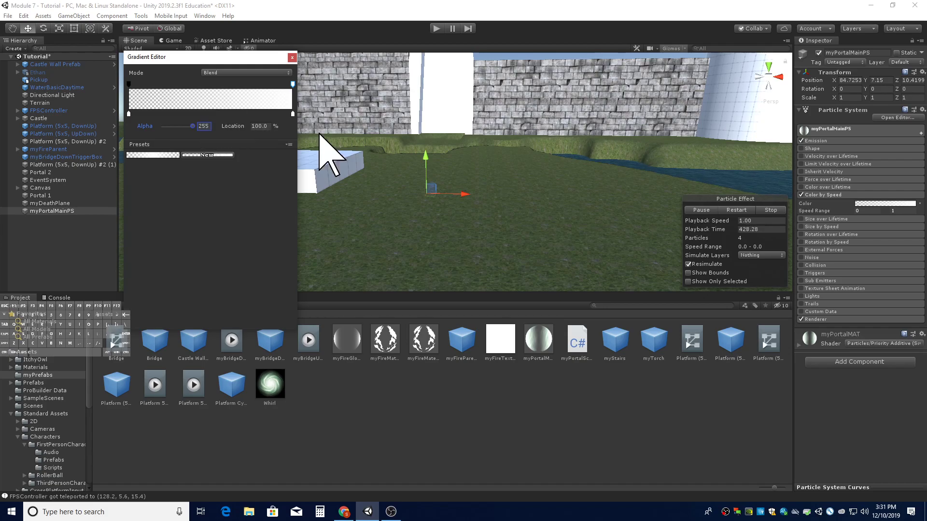
left_click(731, 213)
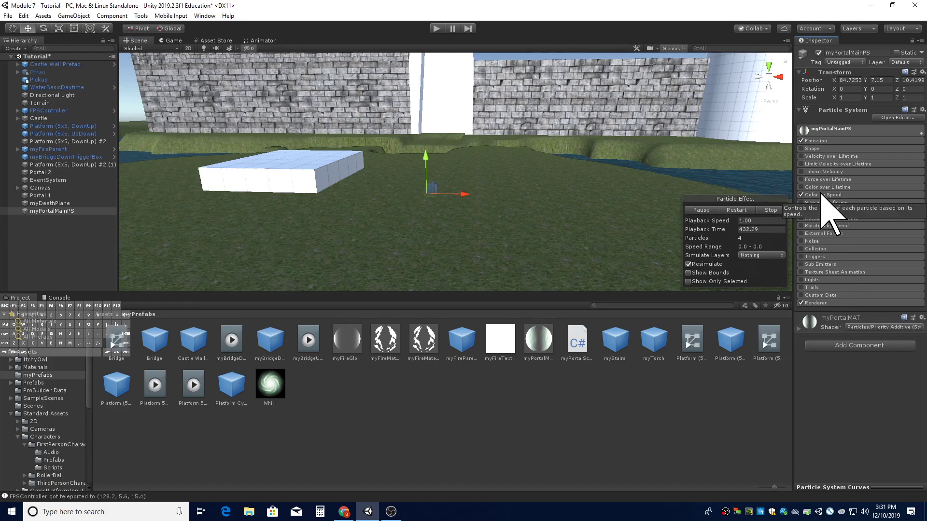
- Add a gradient alpha key at 50% location with alpha 255 in the Color by Speed gradient
left_click(866, 204)
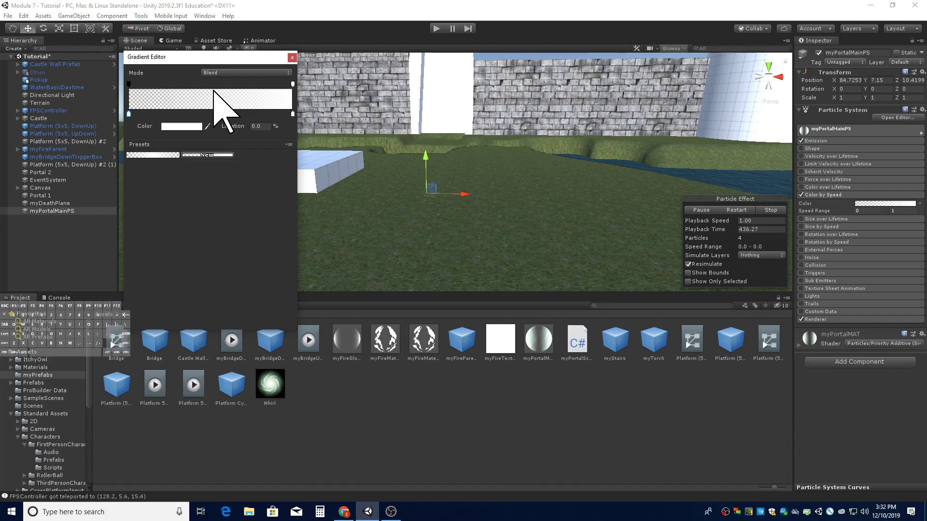
left_click(128, 84)
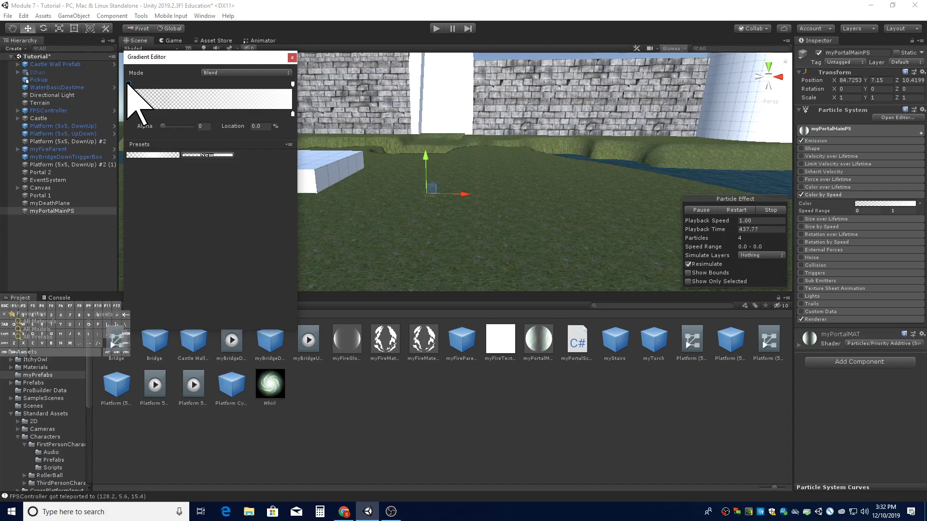
left_click(205, 85)
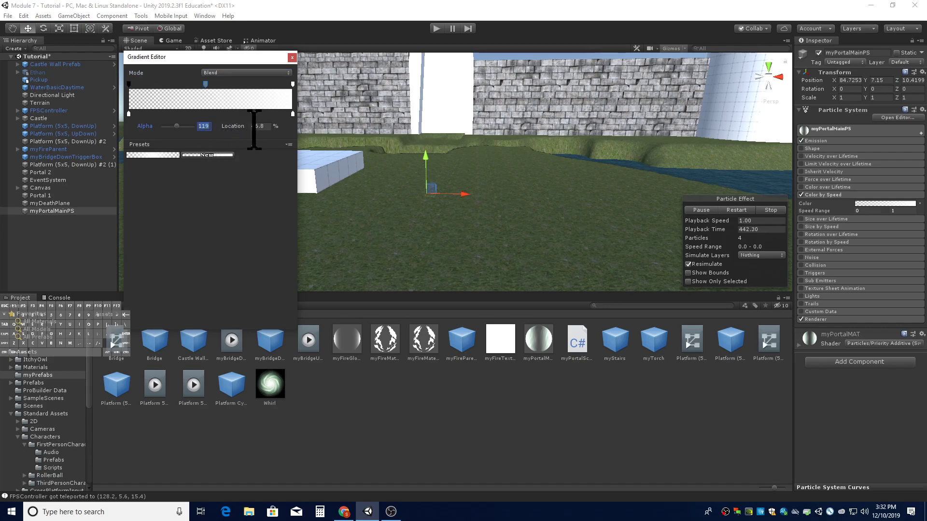
type("255")
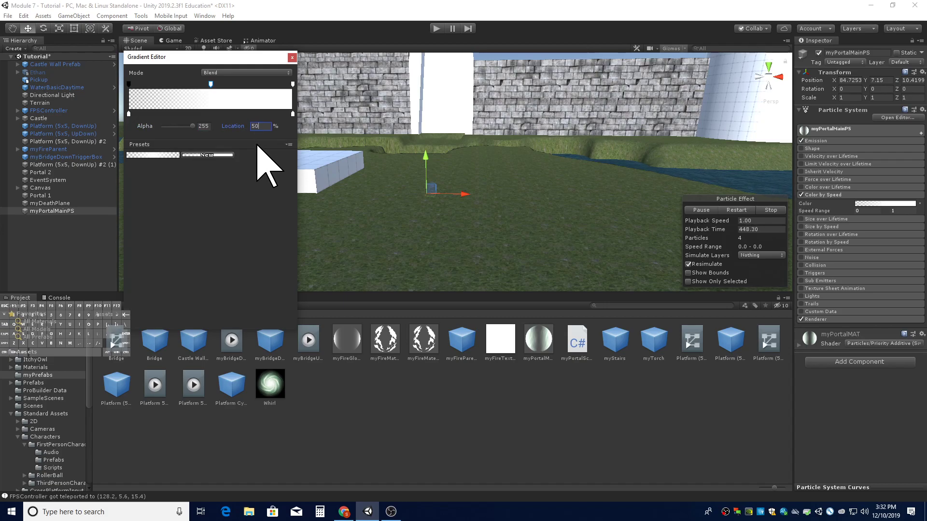
- Raise the particle system to about Y 7.75
left_click(428, 157)
left_click_drag(428, 155, 415, 130)
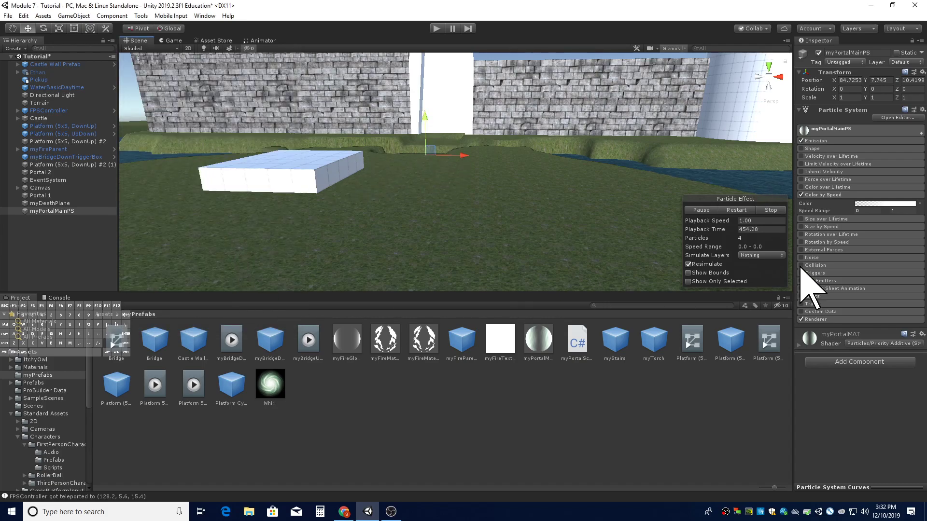
- In the Color by Speed gradient, set the end alpha key to 0
left_click(876, 204)
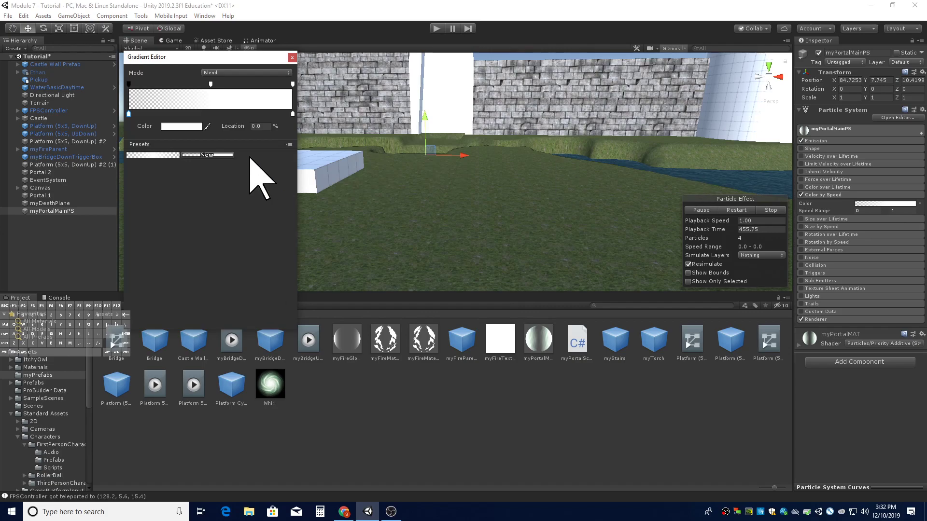
left_click(292, 85)
left_click(204, 126)
type("0")
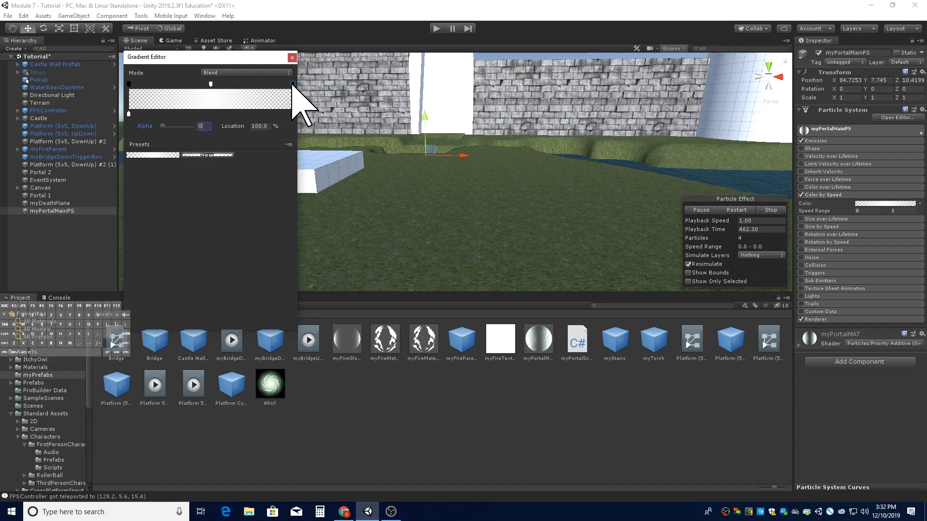
left_click(499, 187)
- Inspect the main module's Start Color setting of the portal particle system
right_click_drag(451, 181, 666, 207)
left_click(845, 131)
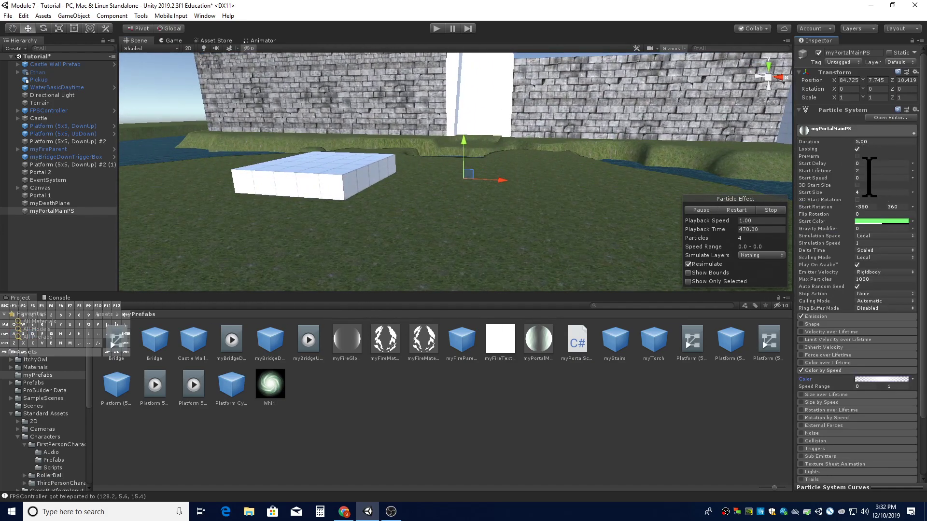
left_click(872, 221)
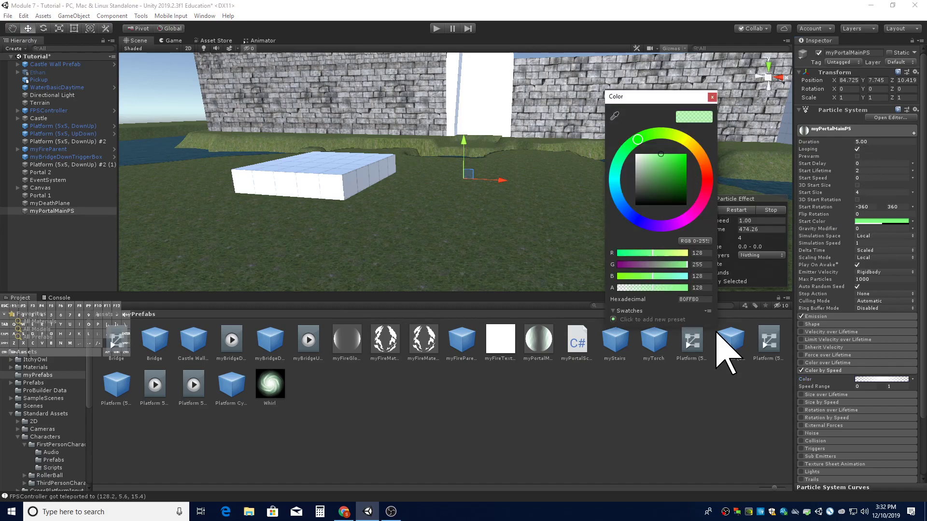
left_click(711, 97)
left_click(824, 130)
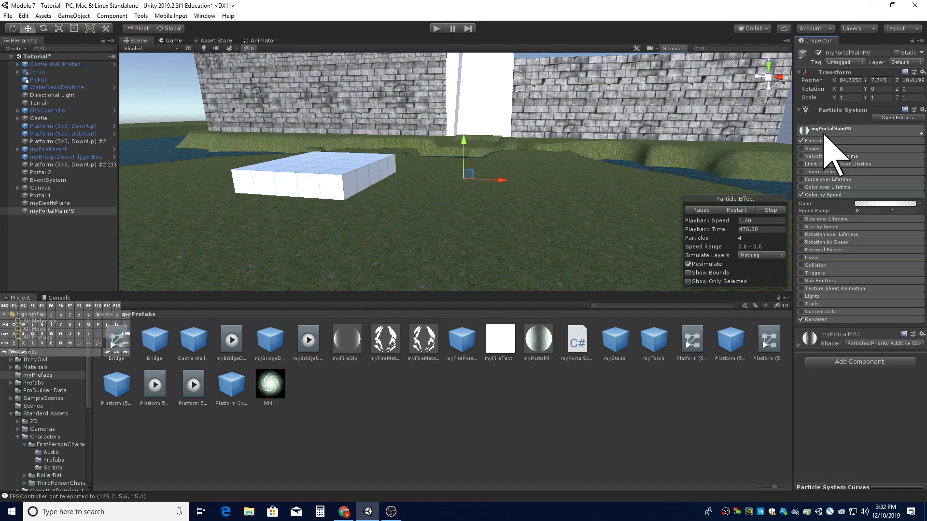
right_click_drag(572, 202, 537, 234)
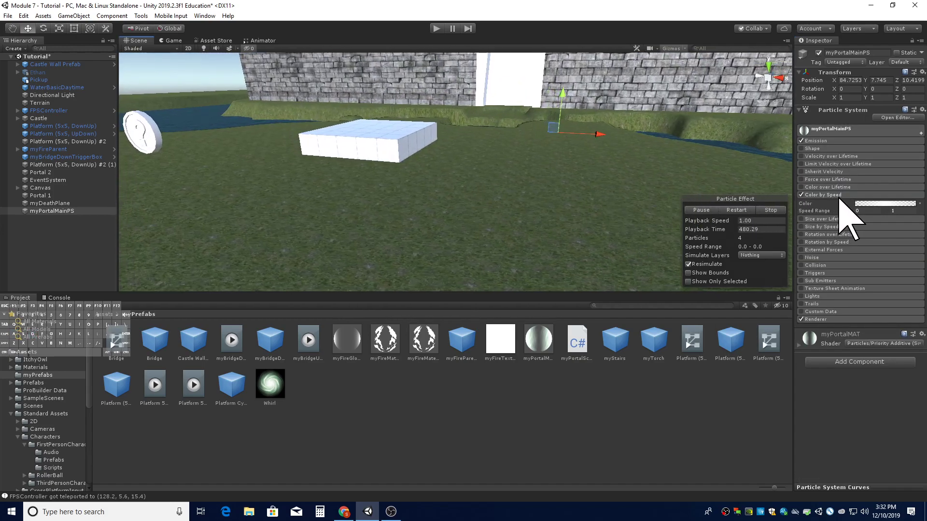
- Disable the Color by Speed module and enable the Color over Lifetime module
left_click(864, 203)
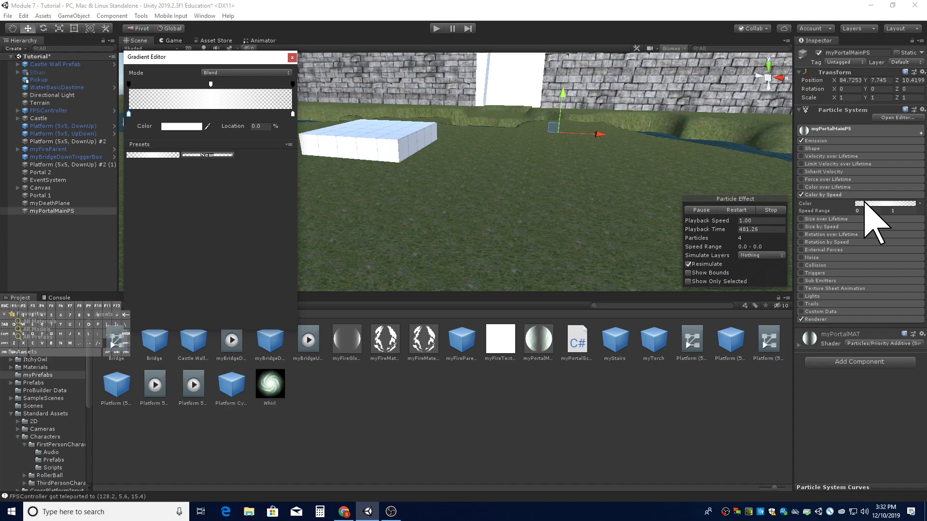
left_click(896, 210)
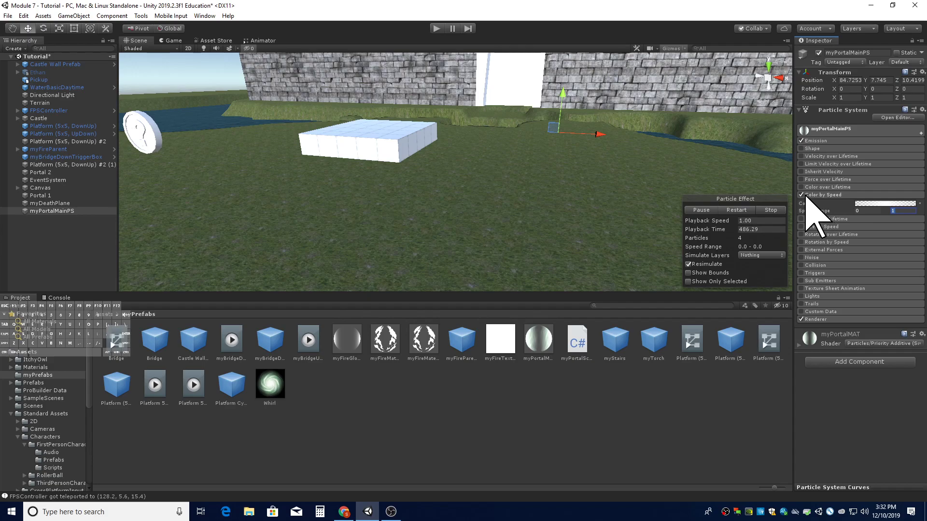
key("d")
right_click_drag(650, 214, 651, 215)
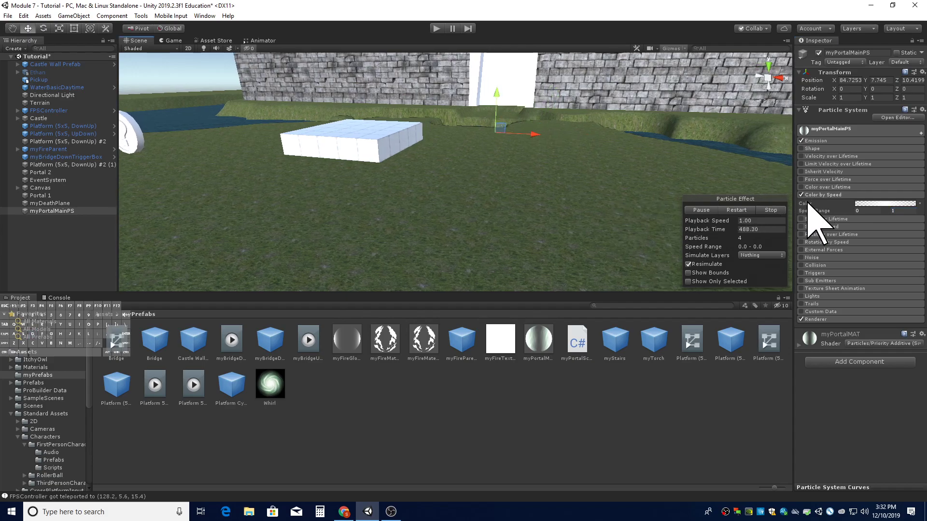
left_click(801, 195)
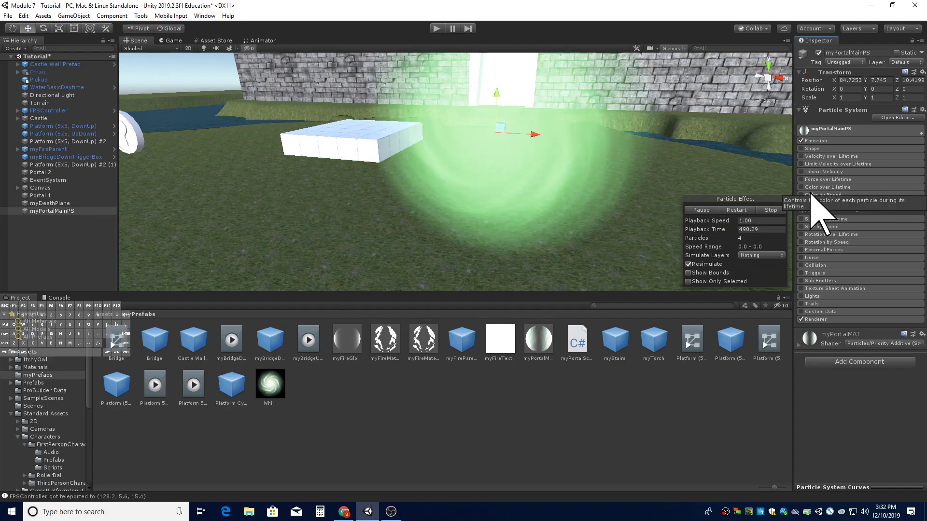
left_click(816, 195)
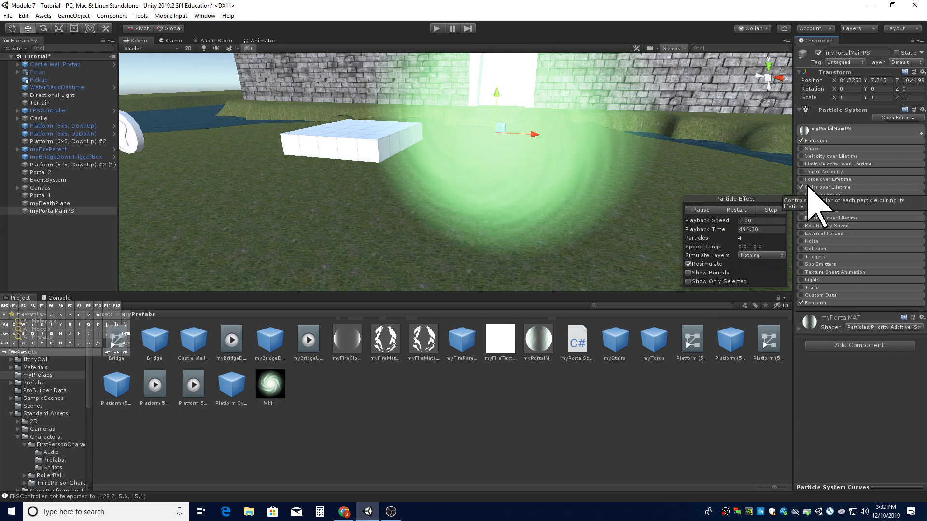
left_click(811, 188)
- In the Color over Lifetime gradient, add an alpha key at 50% with alpha 255 and set the end alpha key to 0
left_click(864, 196)
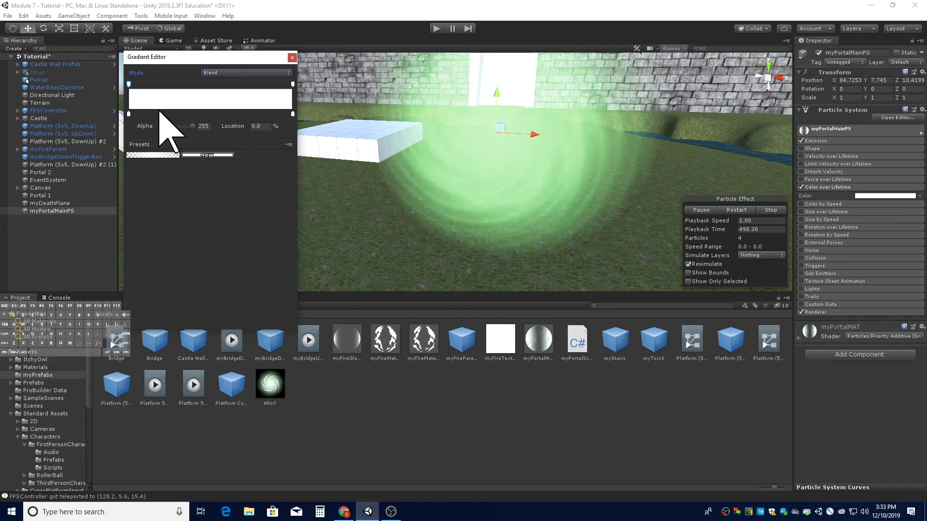
left_click_drag(193, 126, 162, 129)
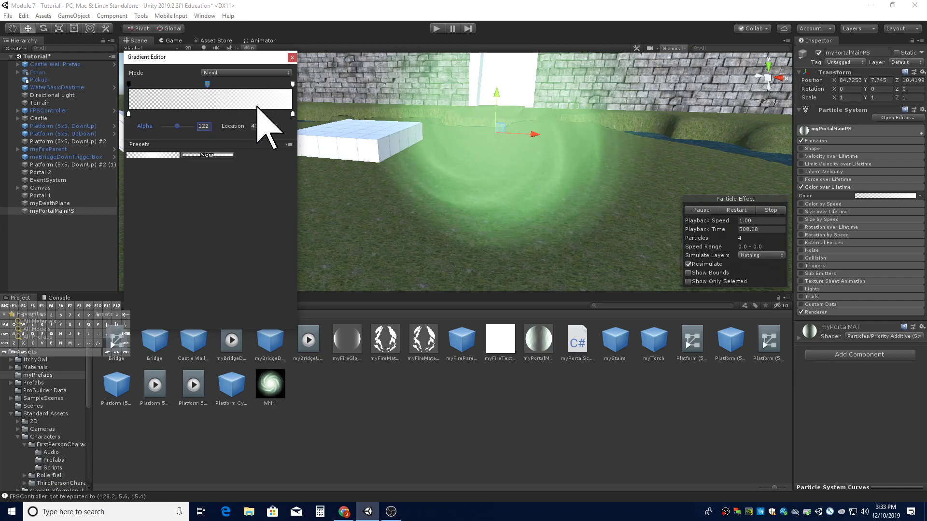
type("50")
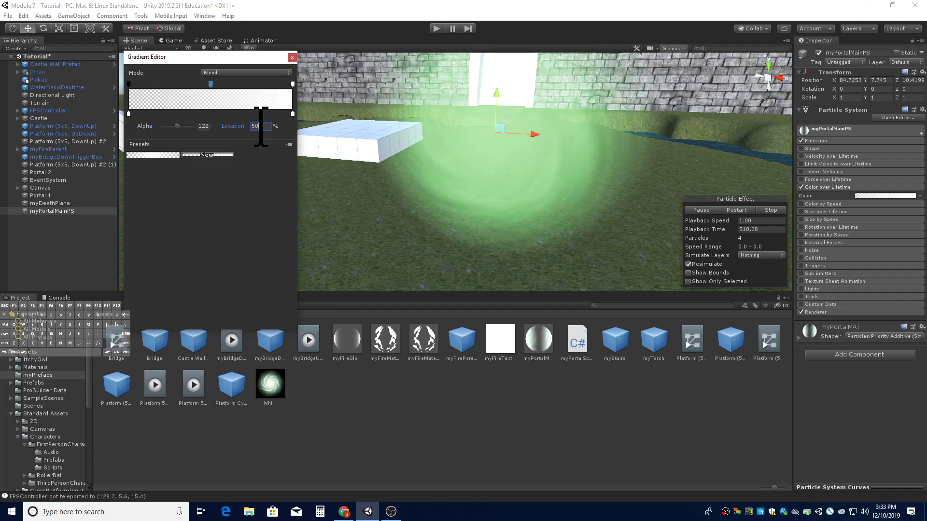
left_click(209, 125)
type("255")
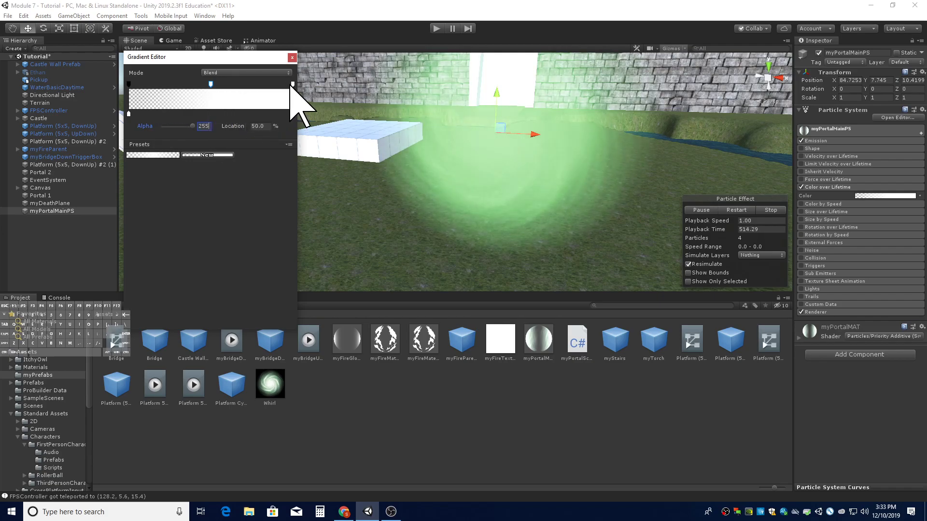
left_click(203, 127)
type("0")
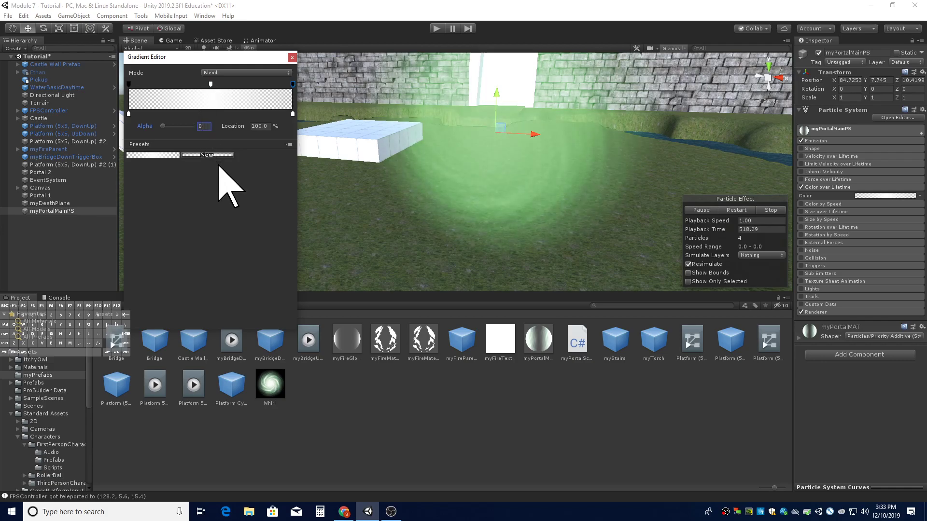
left_click(536, 159)
right_click_drag(517, 170, 528, 203)
key("a")
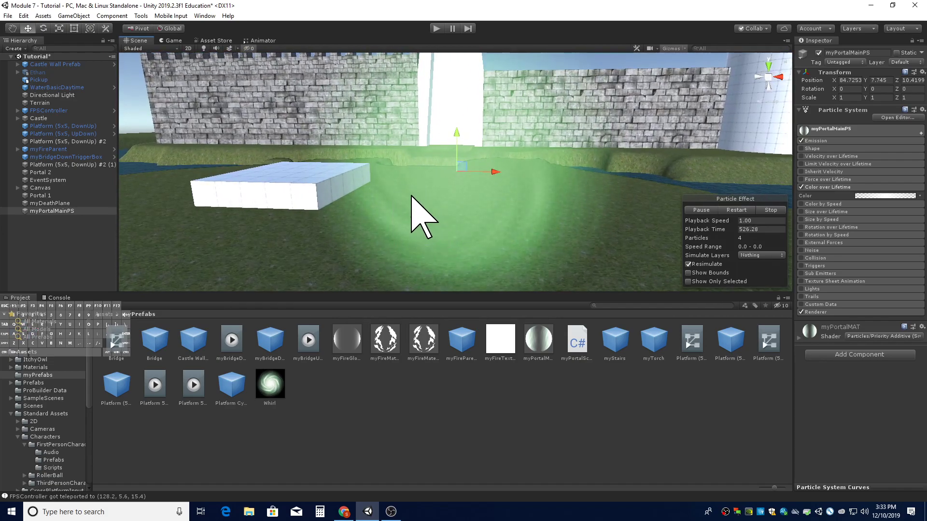
right_click_drag(460, 230, 465, 209)
left_click(835, 141)
left_click(835, 141)
left_click(828, 187)
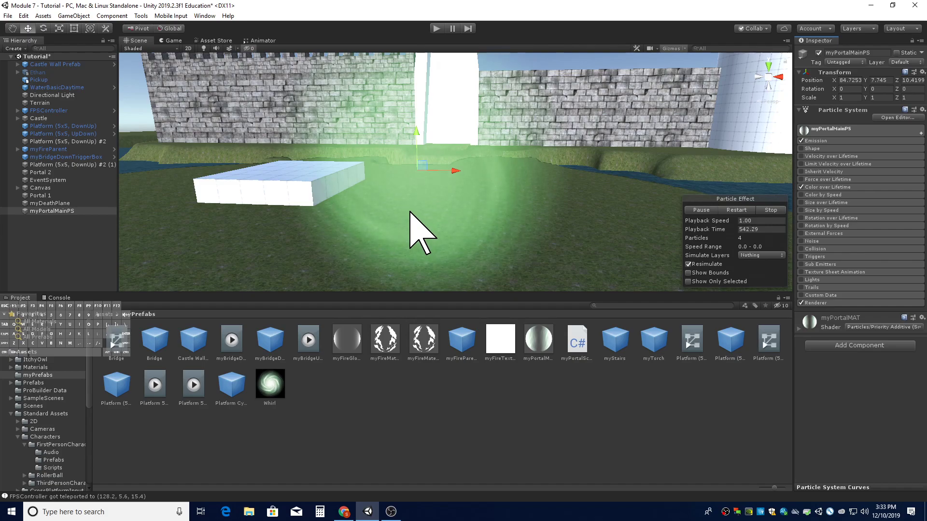
left_click_drag(466, 233, 470, 205, "alt")
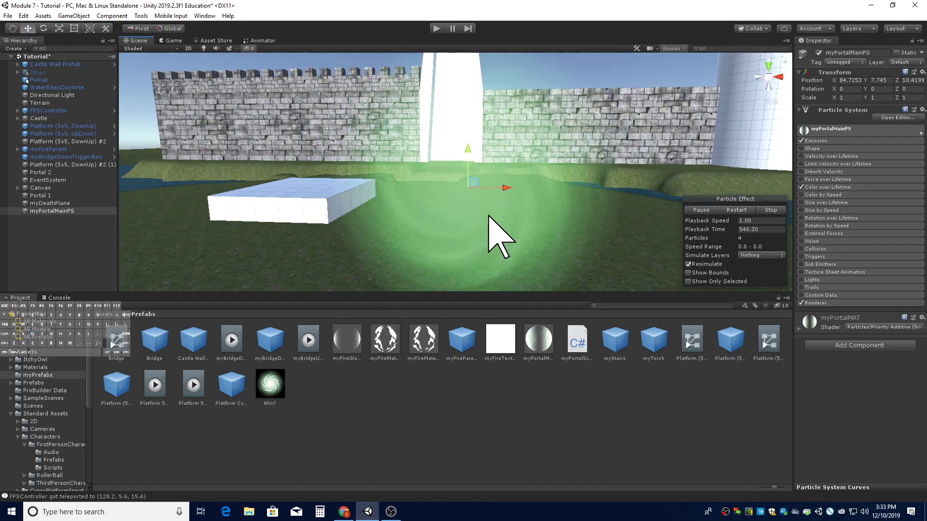
key("d")
right_click_drag(443, 217, 439, 244)
key("a")
key("d")
key("a")
key("a")
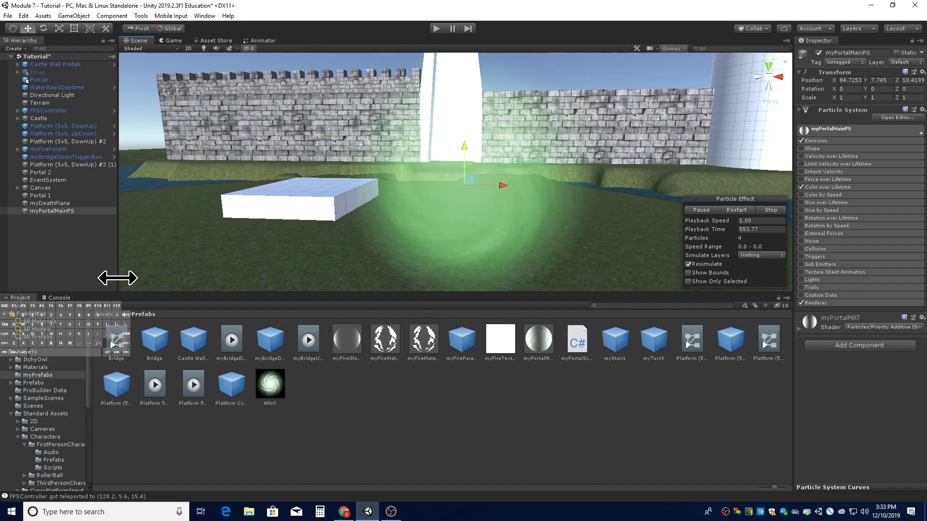
- Create a new Particle System and make it a child of myPortalMainPS
right_click(81, 236)
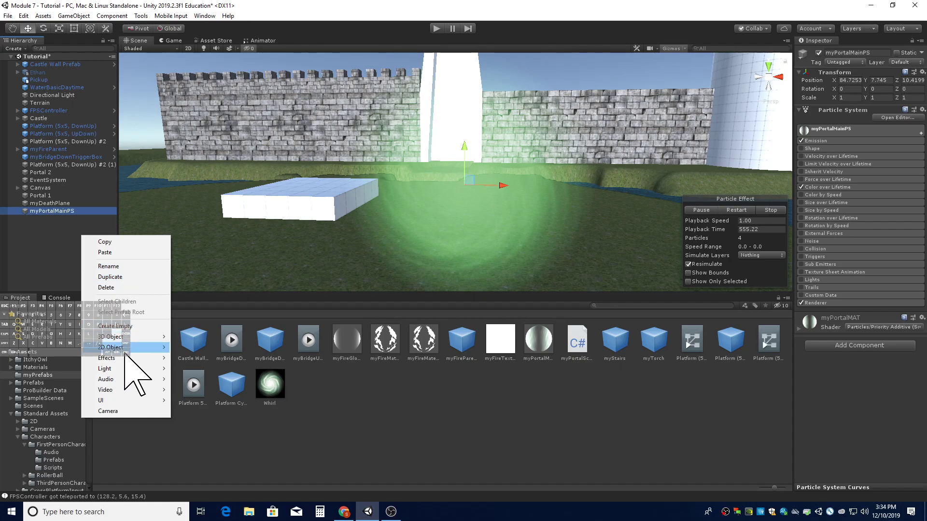
mouse_move(126, 357)
left_click(202, 357)
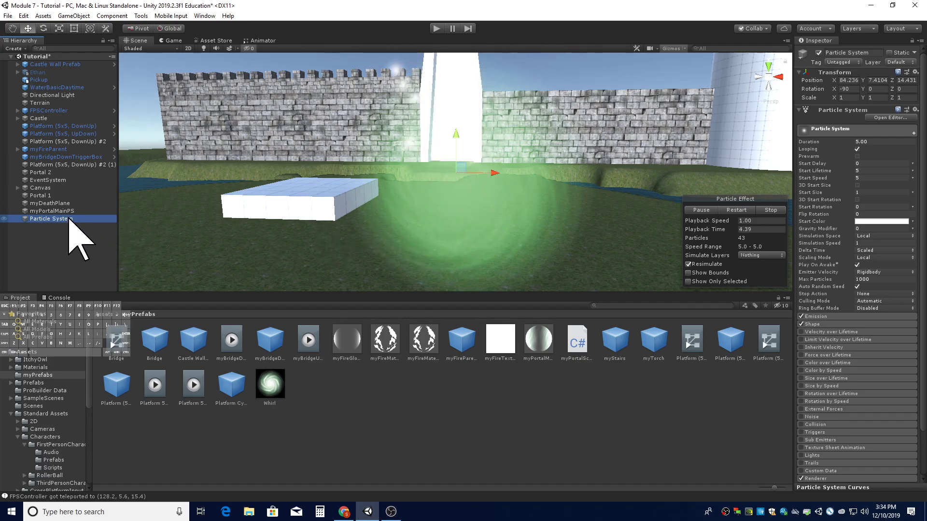
left_click_drag(69, 218, 71, 222)
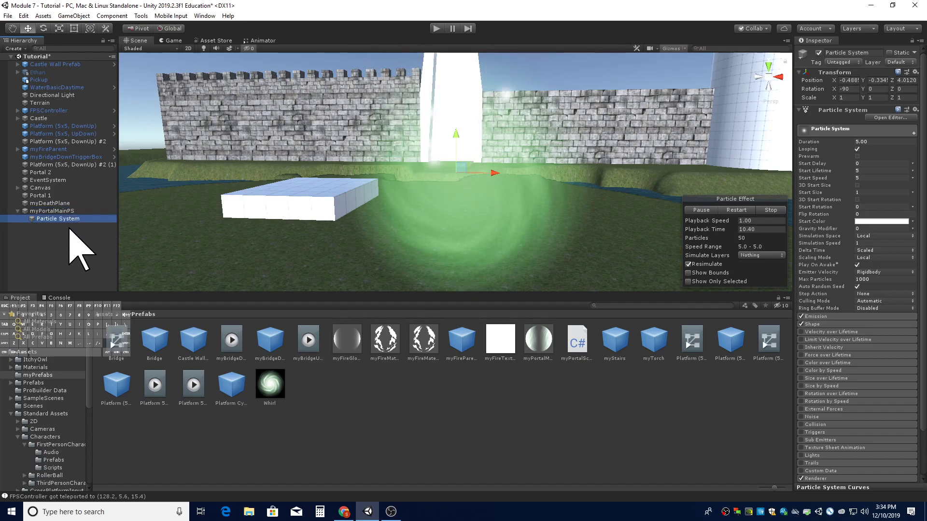
- Rename the new child particle system to myPortalAddPS
right_click(68, 220)
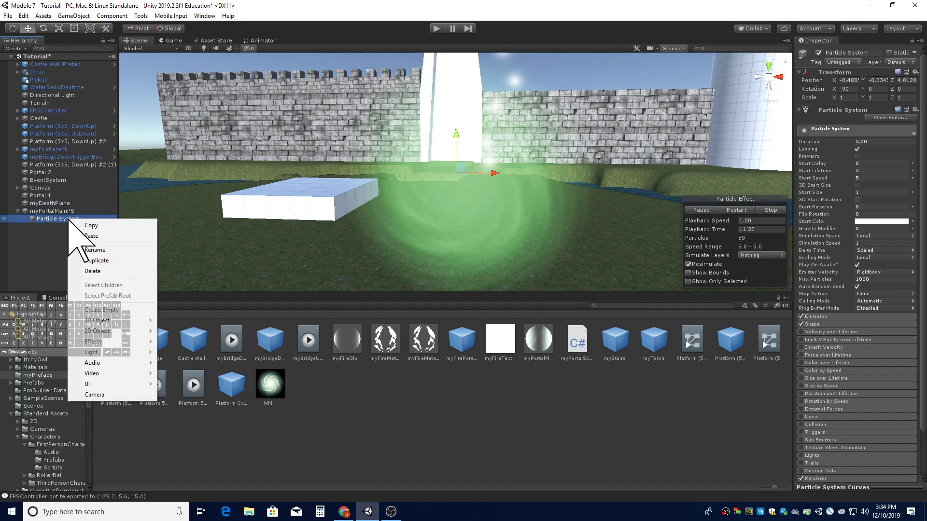
left_click(53, 220)
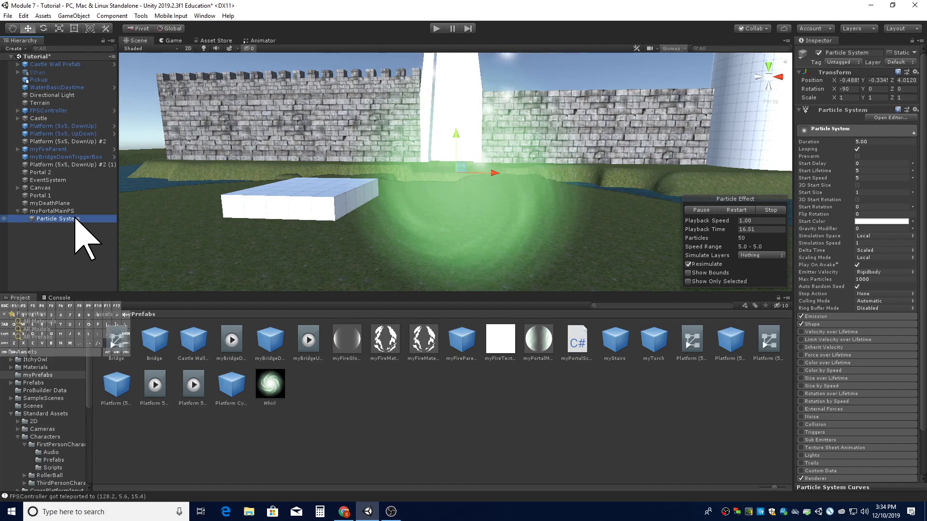
right_click(75, 219)
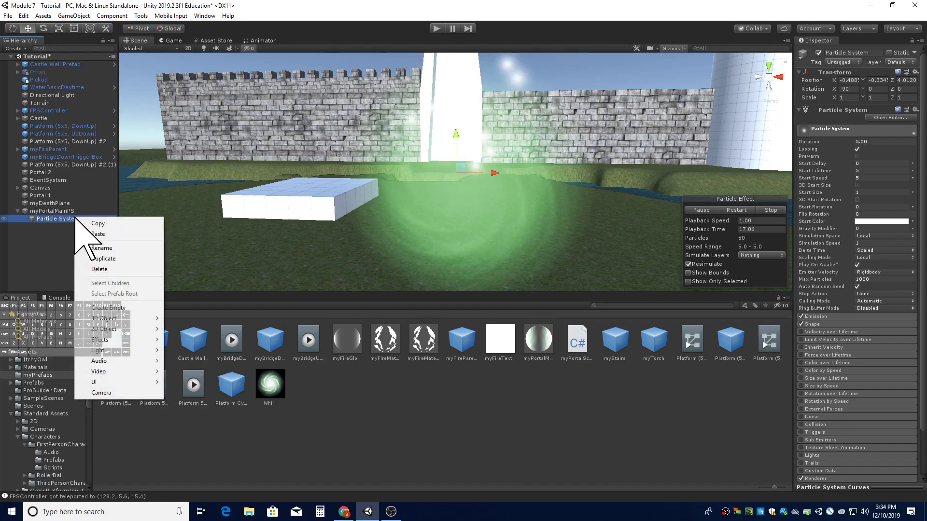
left_click(123, 248)
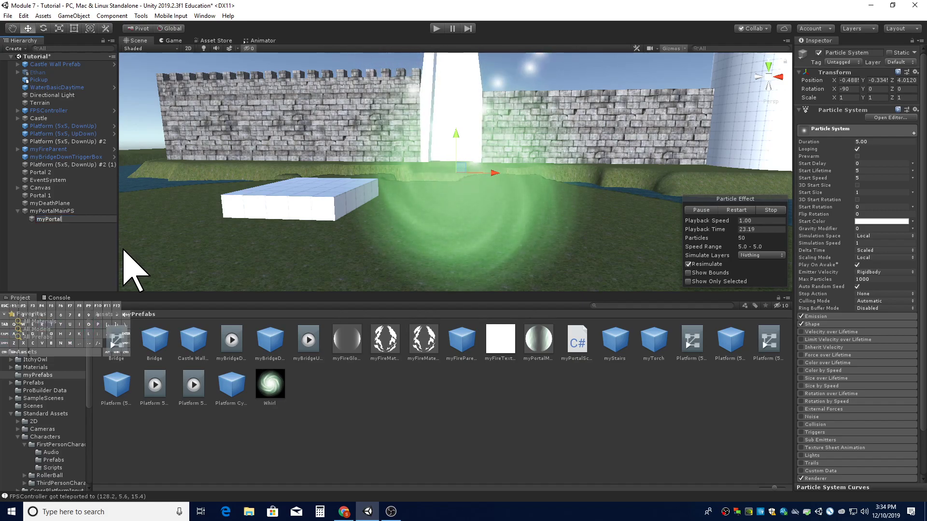
type("myPortalAddPS")
key("Return")
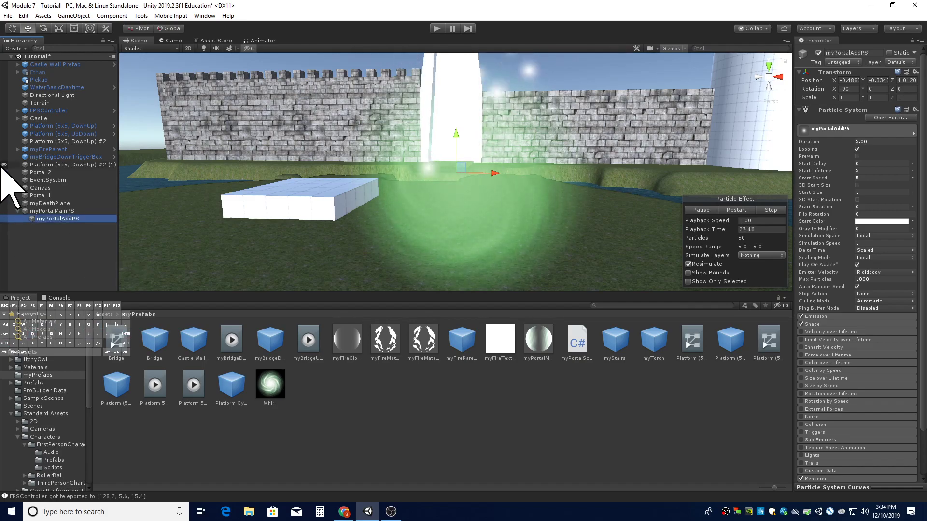
- Set myPortalAddPS's position to 0, 0, 0 so it sits at its parent's centre
left_click(75, 214)
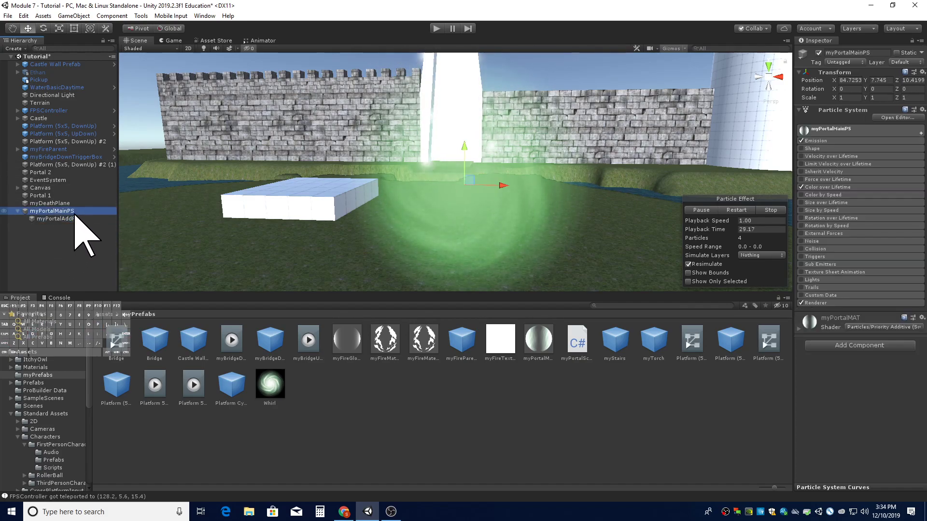
left_click(77, 218)
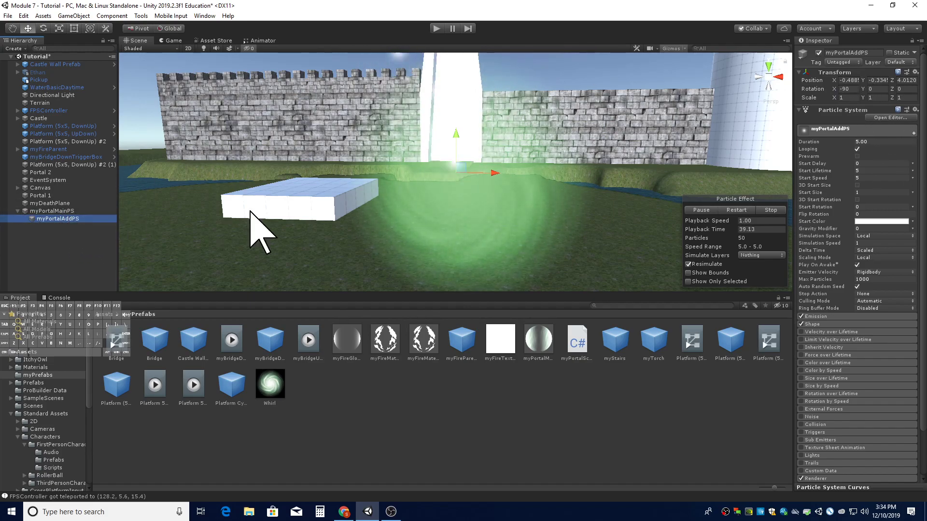
left_click(841, 80)
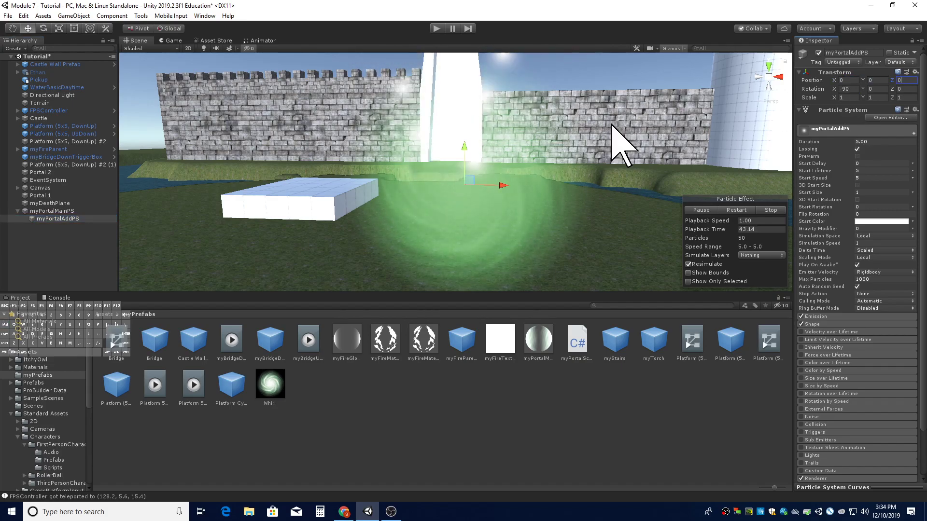
left_click(78, 212)
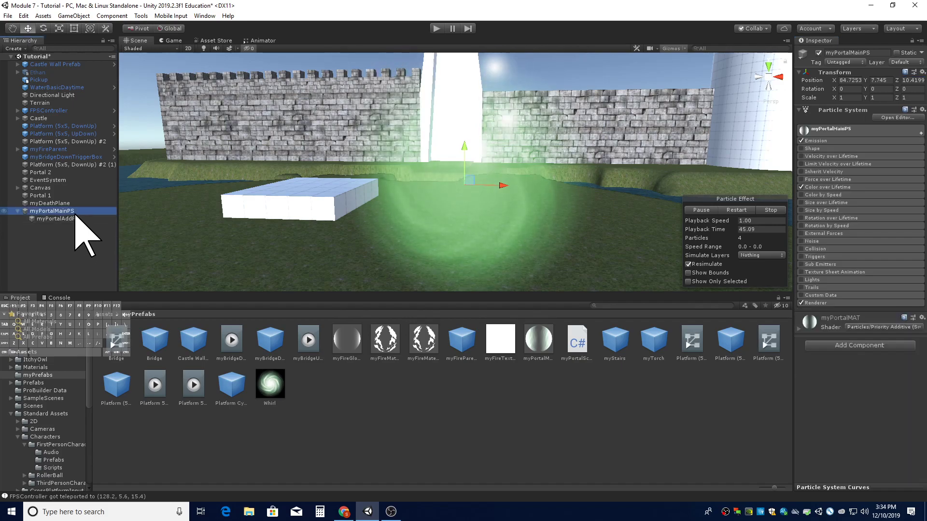
left_click(77, 218)
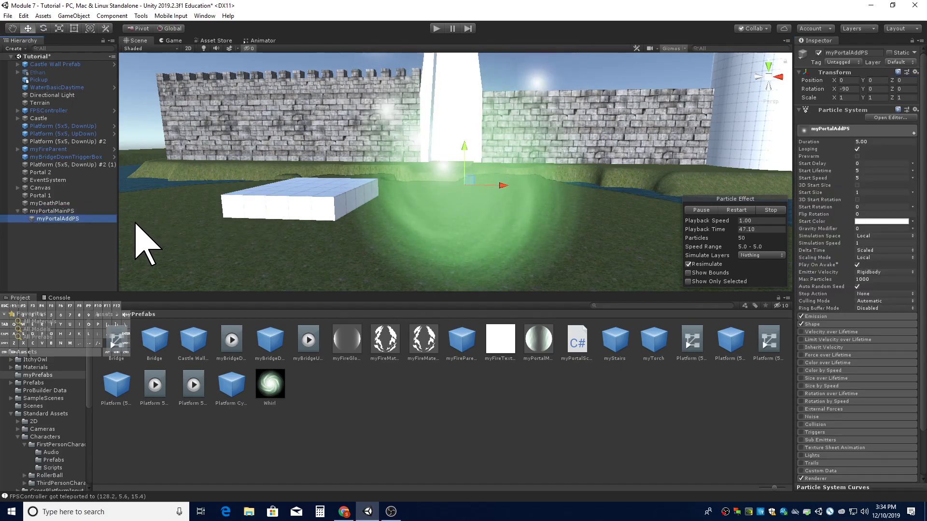
scroll(461, 218, "down", 2)
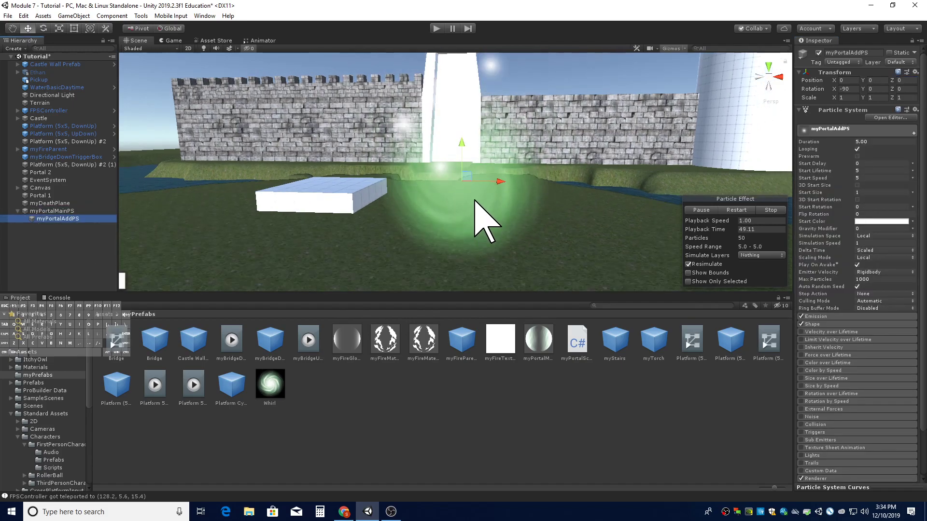
right_click_drag(476, 198, 470, 203)
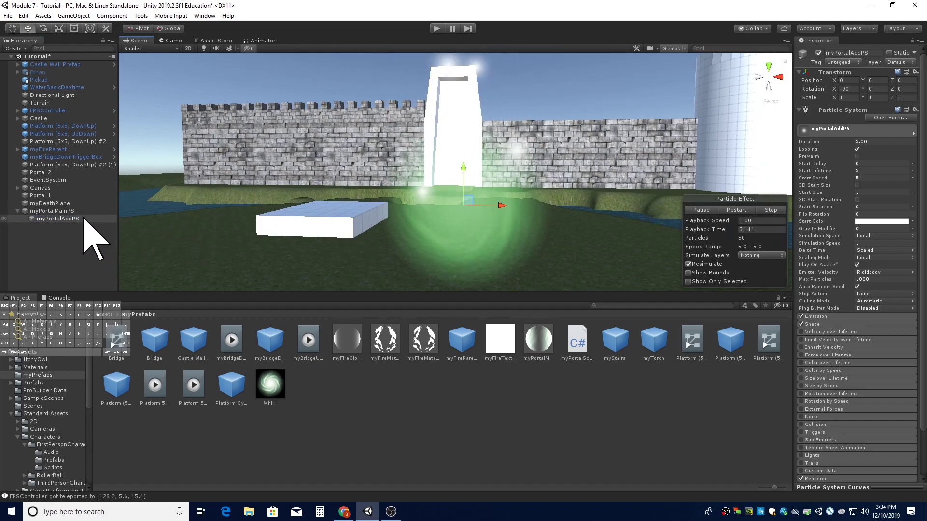
- Open the Shape module of myPortalAddPS and set its shape to Circle
left_click(855, 131)
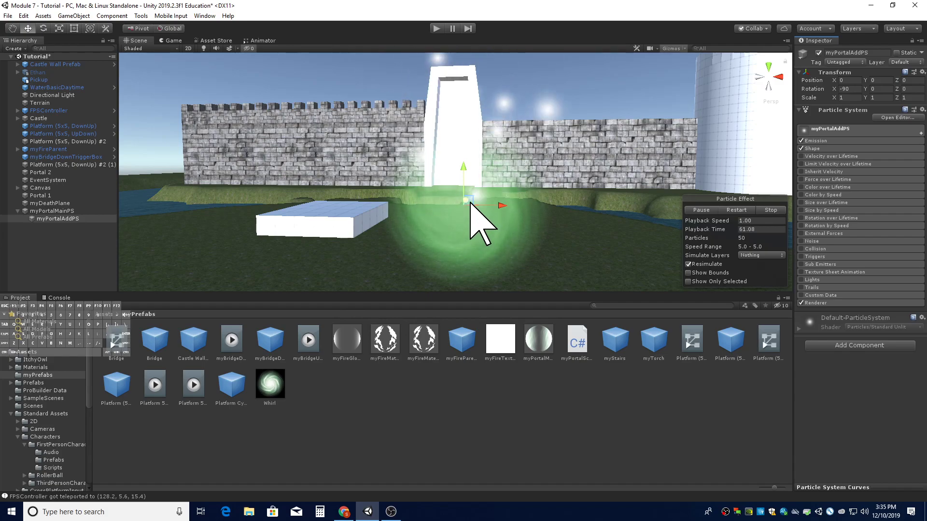
left_click(816, 149)
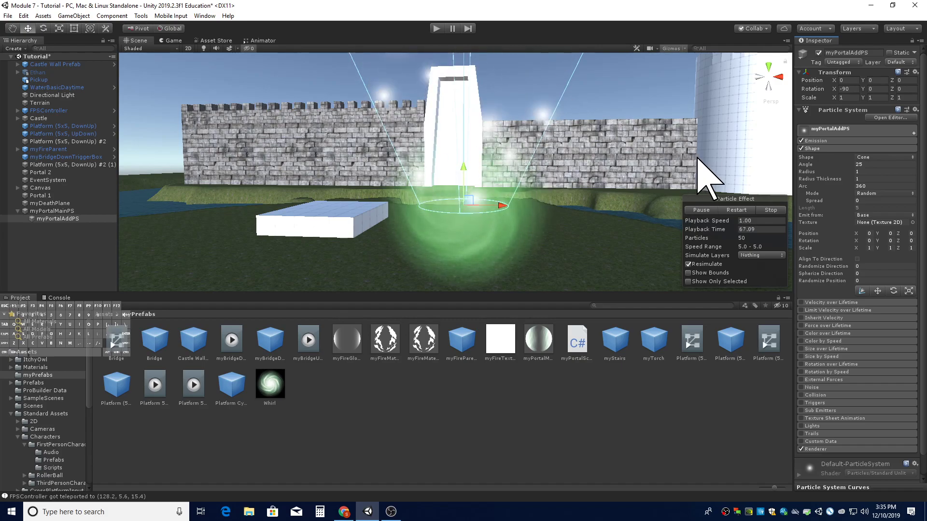
left_click(887, 157)
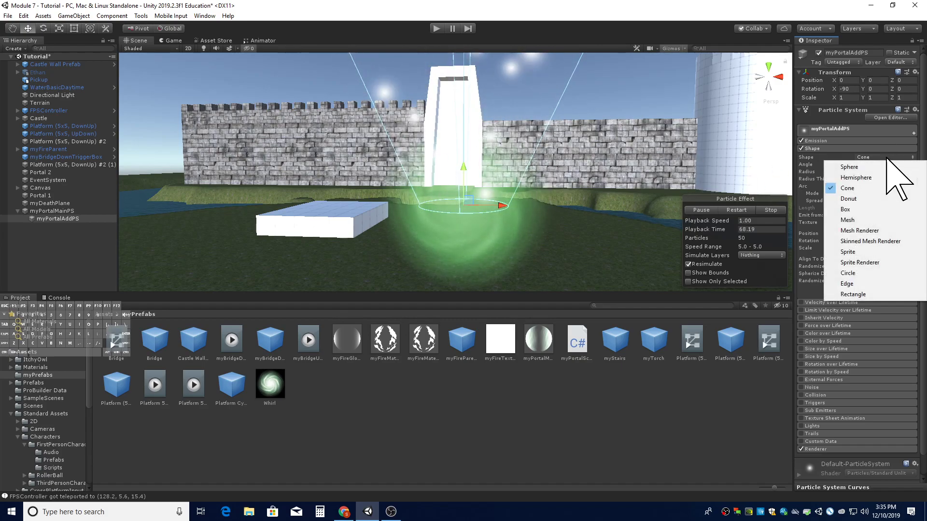
left_click(868, 274)
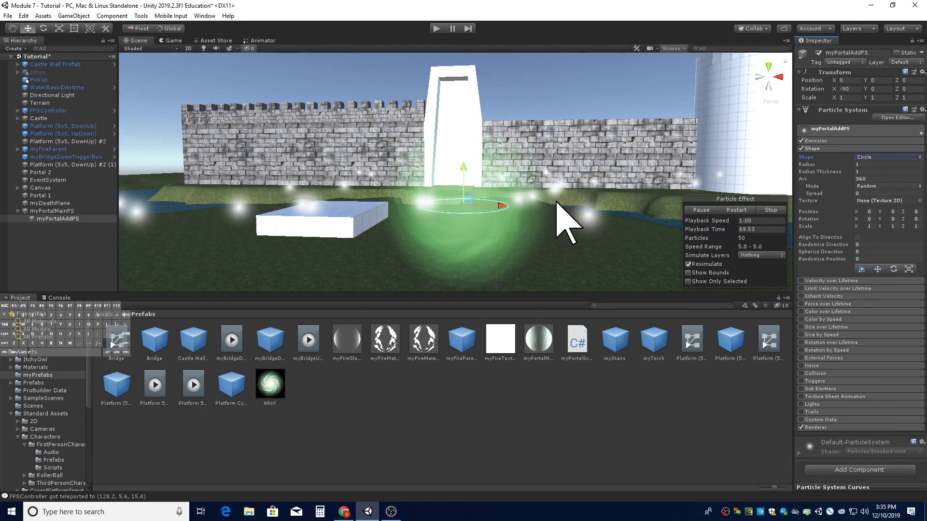
- Set myPortalAddPS's X rotation to 0 so the emission circle stands upright
right_click_drag(552, 202, 483, 188)
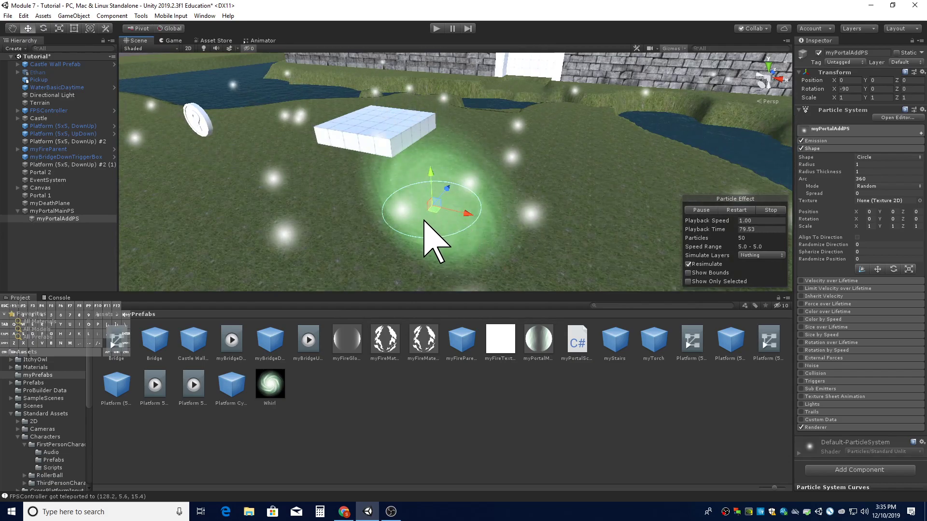
left_click(847, 89)
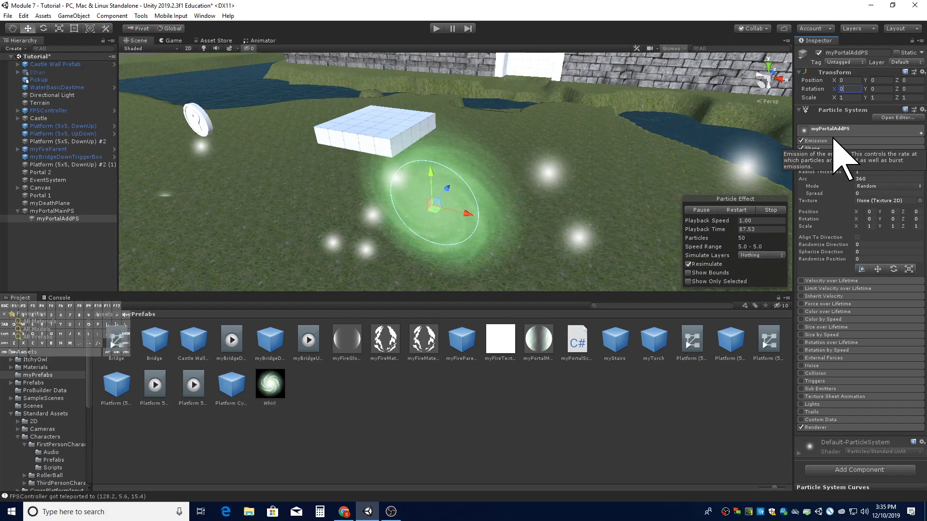
left_click_drag(693, 169, 621, 159, "alt")
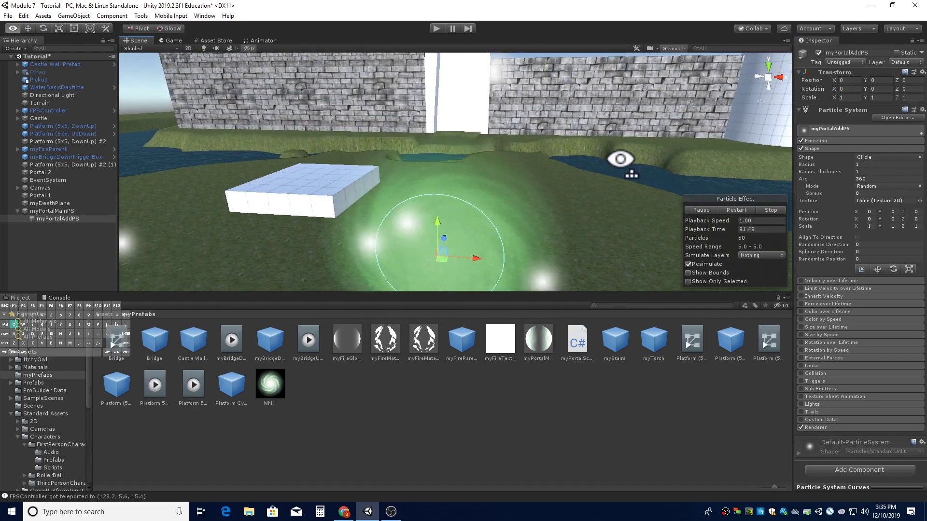
key("q")
key("e")
key("s")
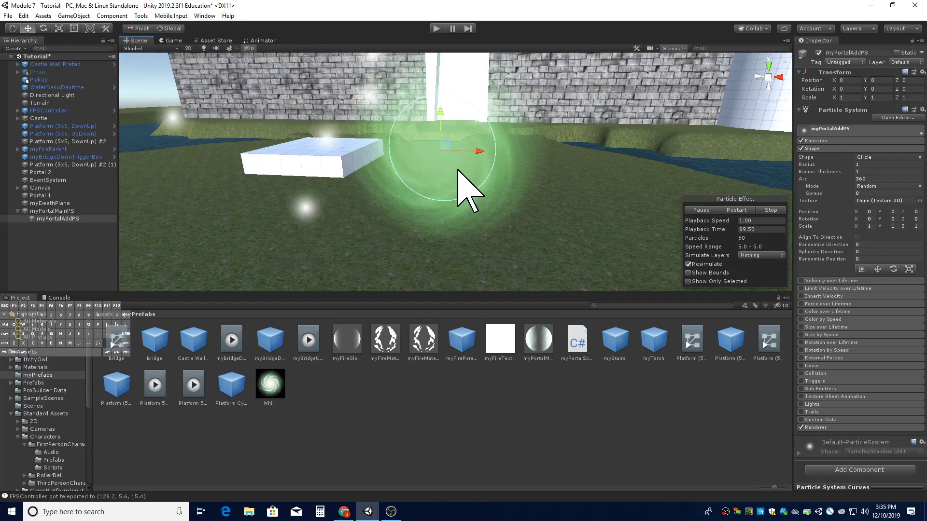
- Set the Circle shape's Radius to 1.75
left_click(879, 165)
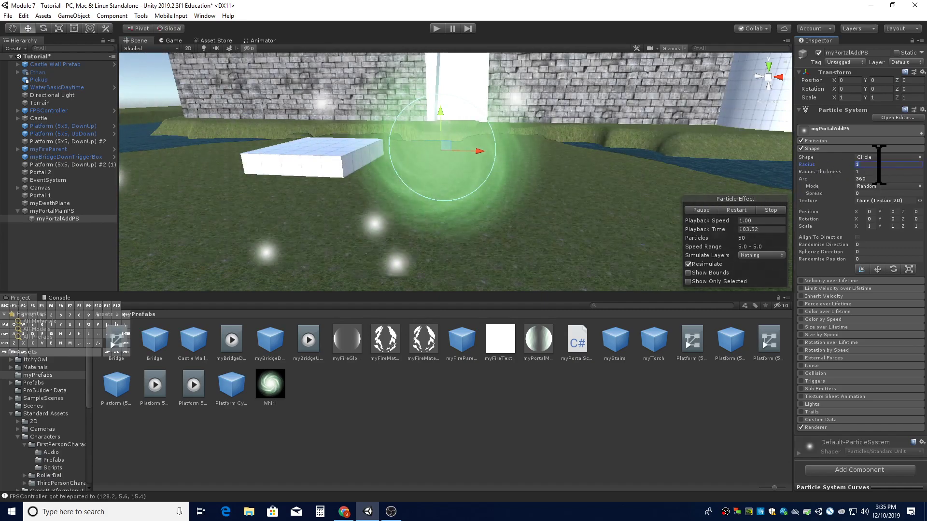
type("2")
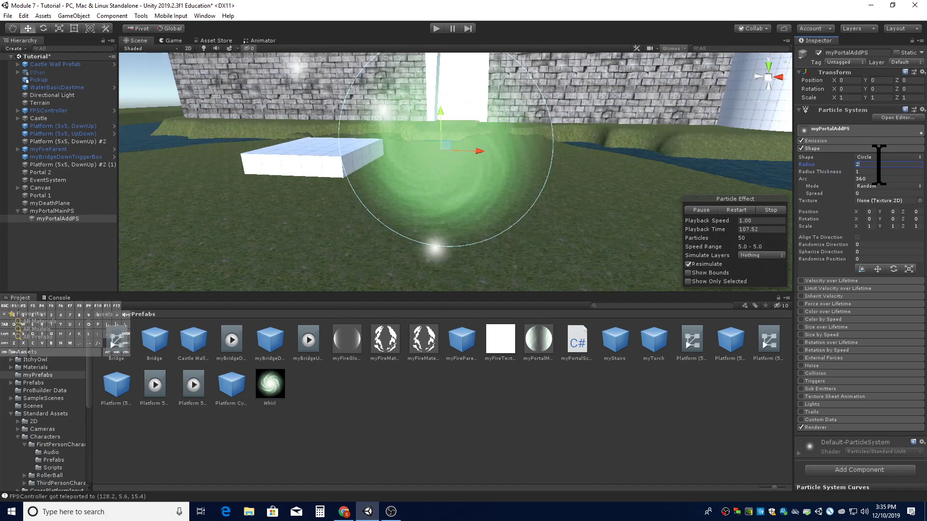
key("BackSpace")
type("1.75")
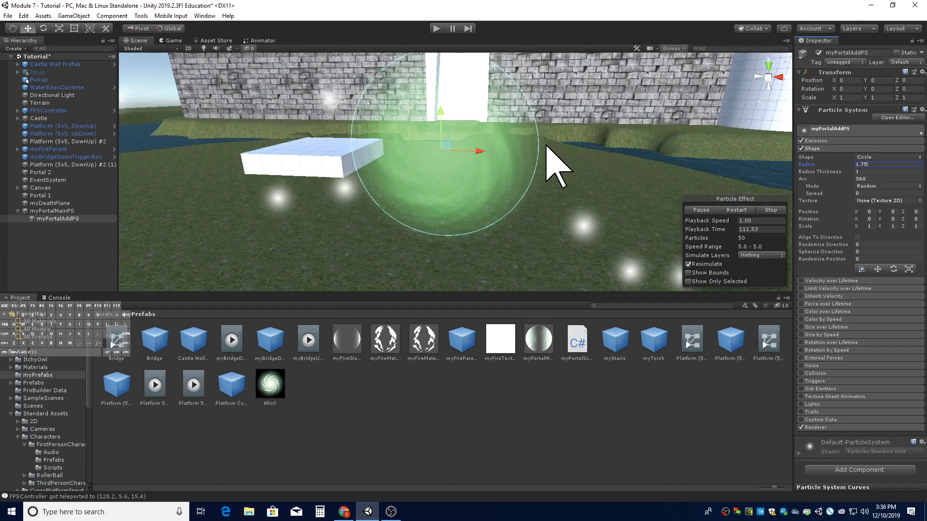
- Set myPortalAddPS's Start Speed to 0 in the main module
right_click_drag(558, 155, 542, 134)
right_click_drag(560, 193, 581, 190)
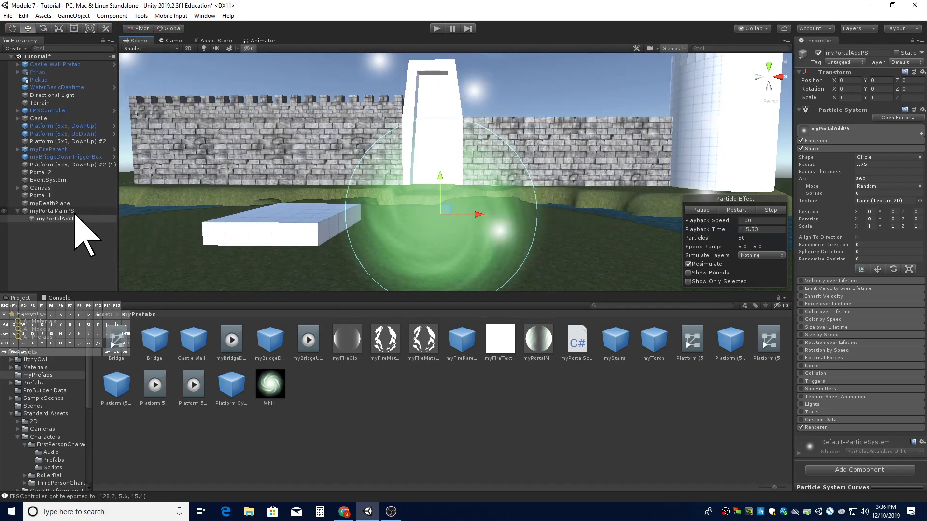
right_click_drag(595, 192, 596, 197)
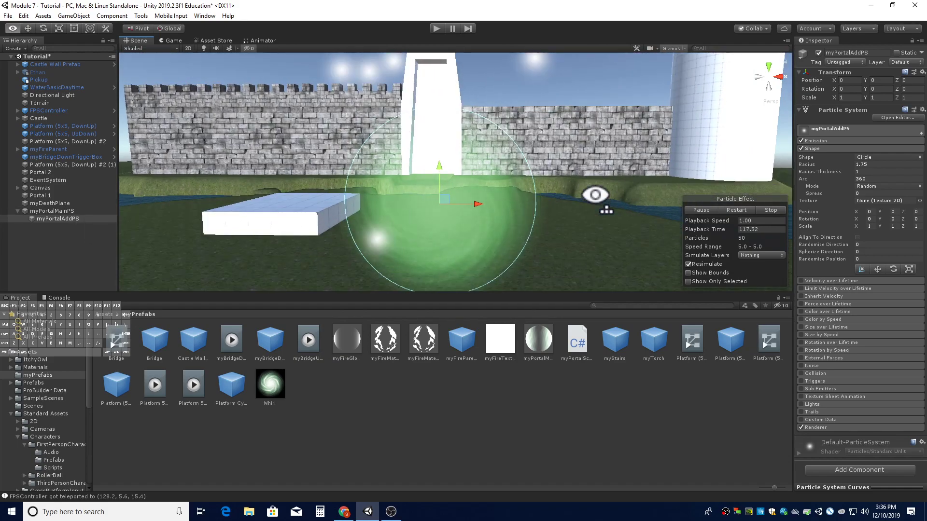
left_click(842, 148)
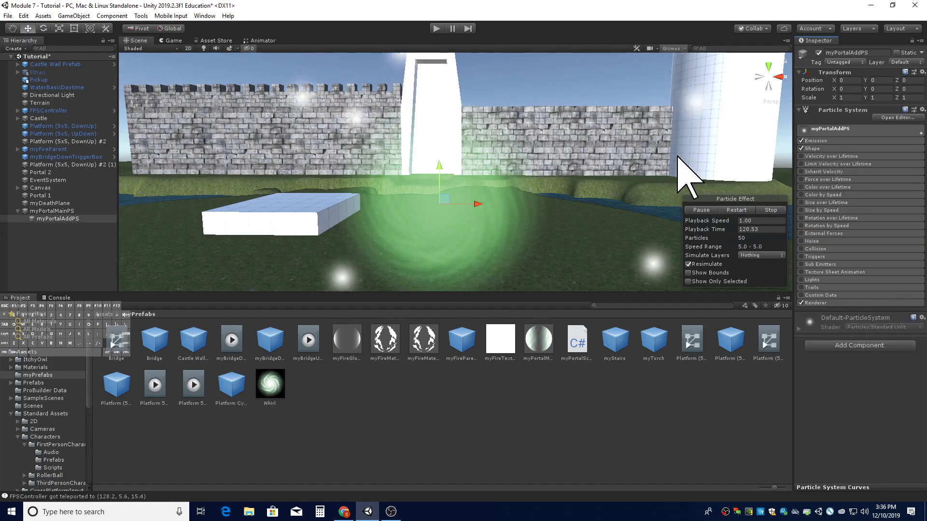
left_click(842, 130)
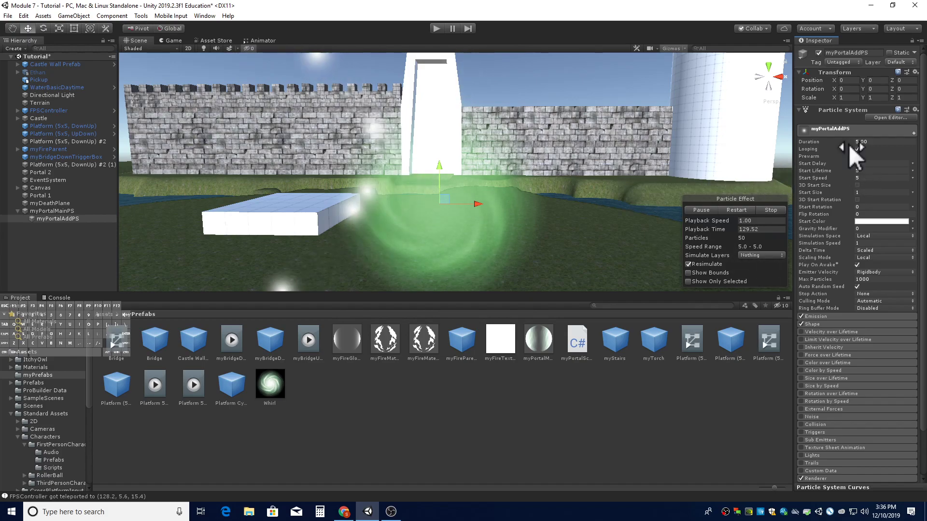
left_click(869, 179)
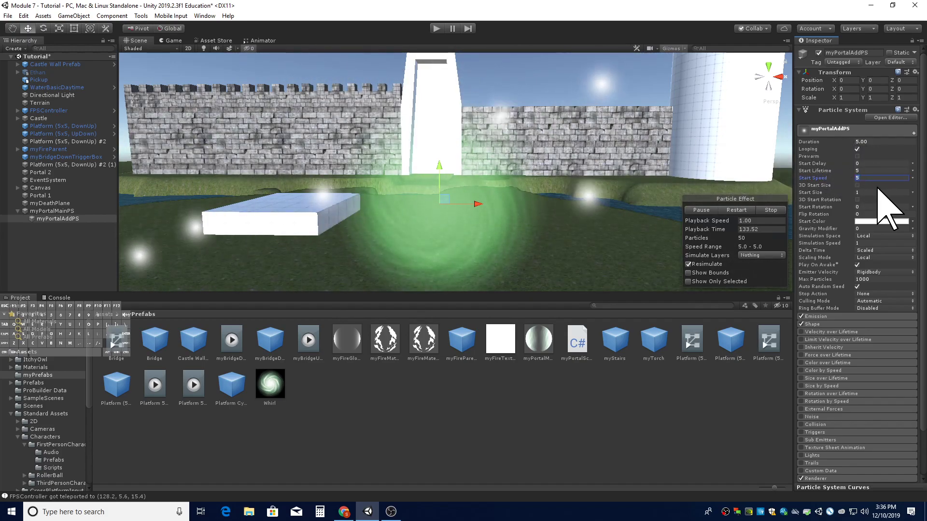
type("0")
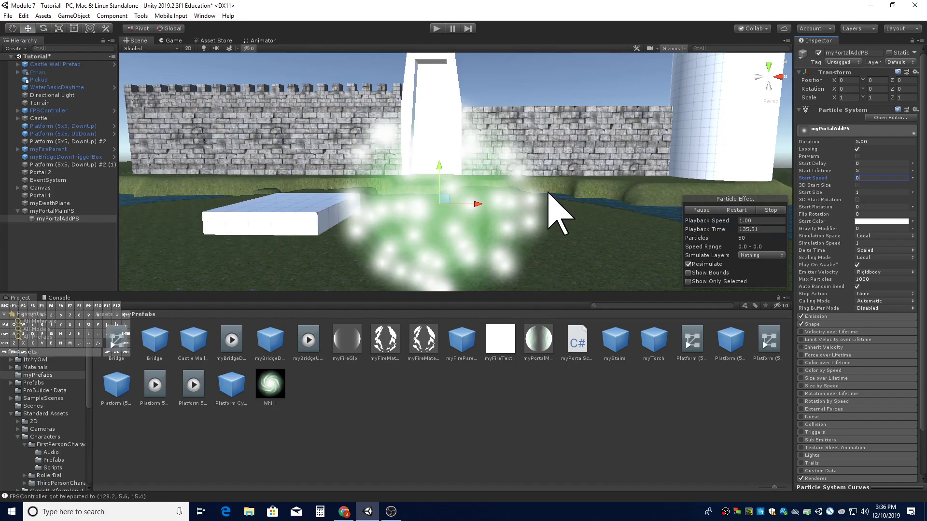
- Set Start Size to Random Between Two Constants, from 0.05 to 0.1
key("d")
right_click_drag(592, 226, 582, 230)
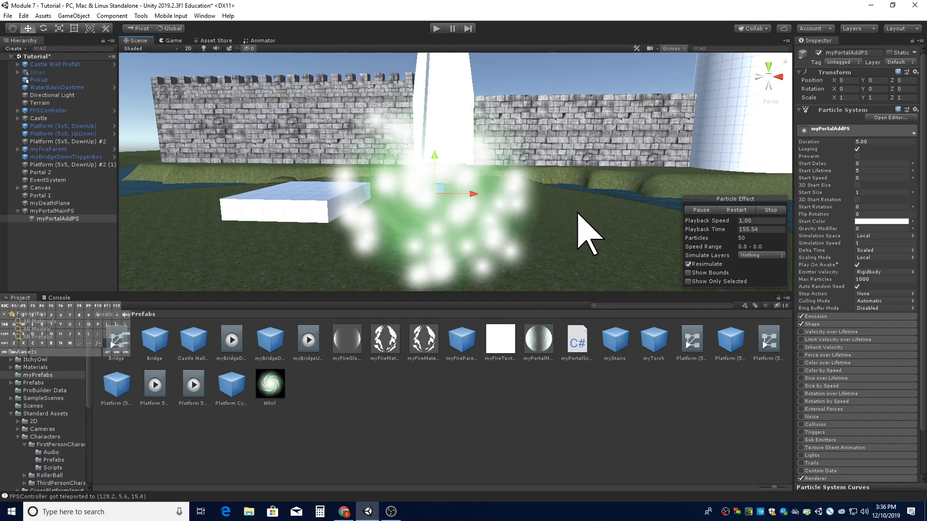
left_click(865, 192)
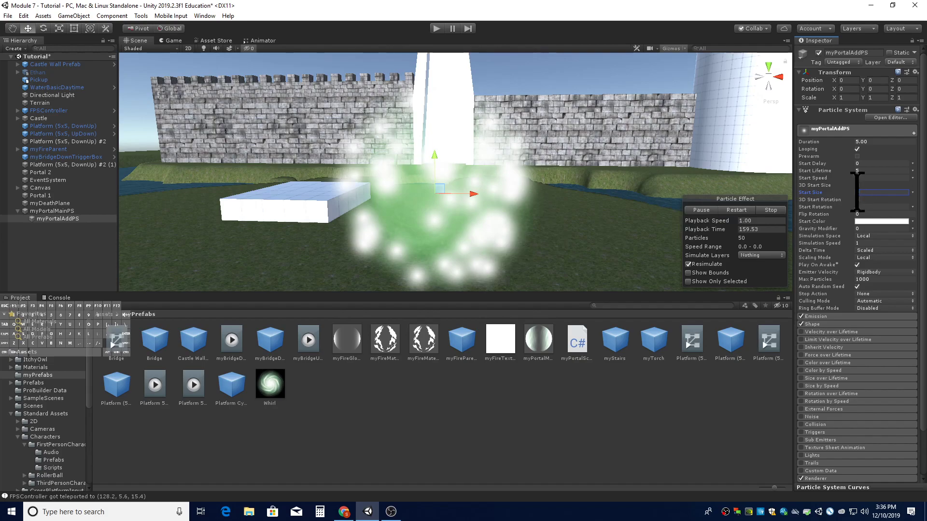
left_click(912, 192)
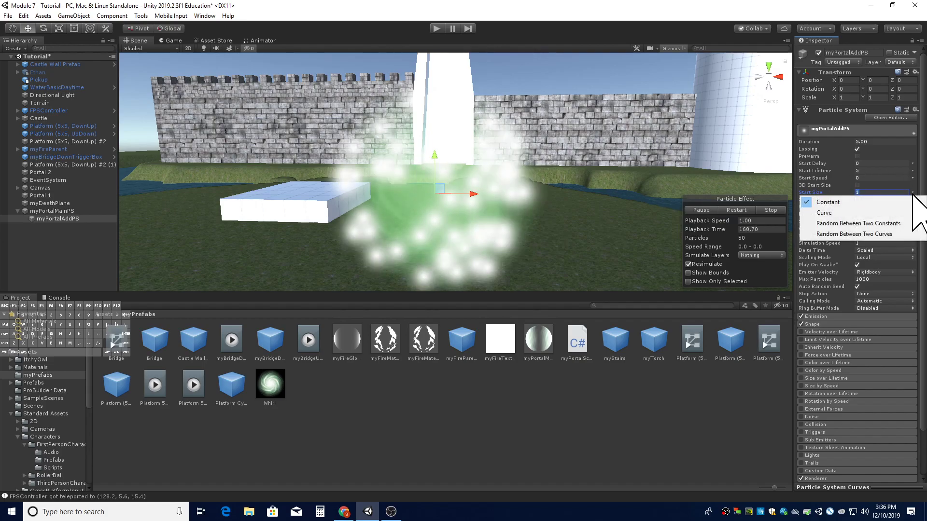
left_click(857, 224)
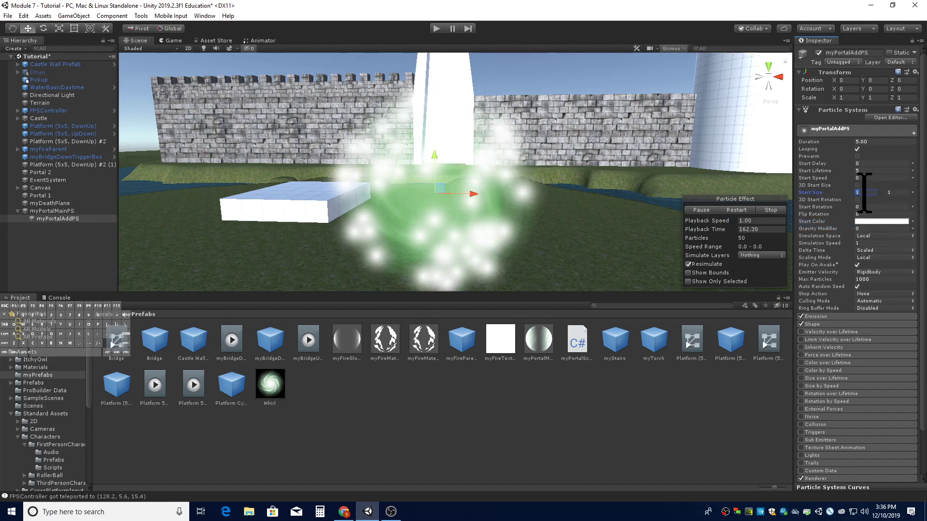
type("0.05")
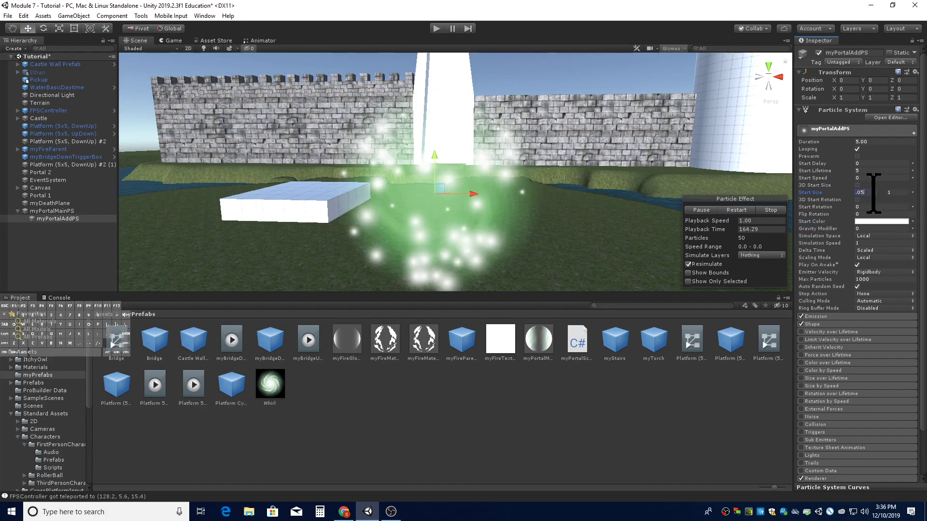
key("Tab")
key("BackSpace")
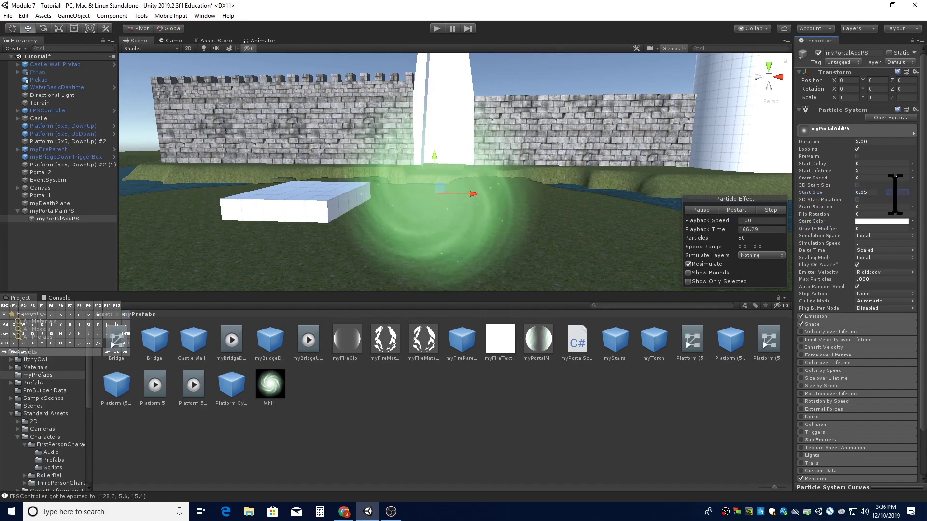
- Set Start Lifetime to 2 and Start Speed to -0.2
left_click_drag(497, 227, 486, 207, "alt")
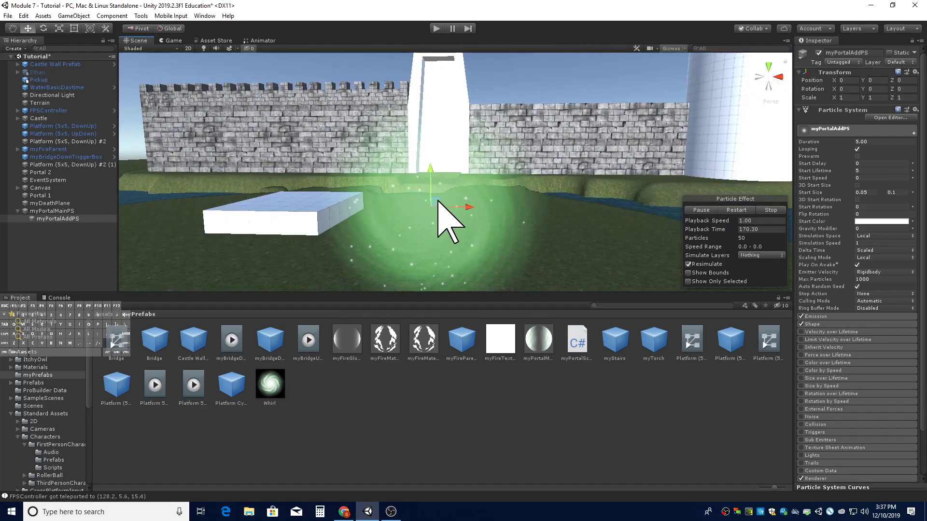
scroll(438, 226, "up", 3)
left_click_drag(455, 238, 428, 207, "alt")
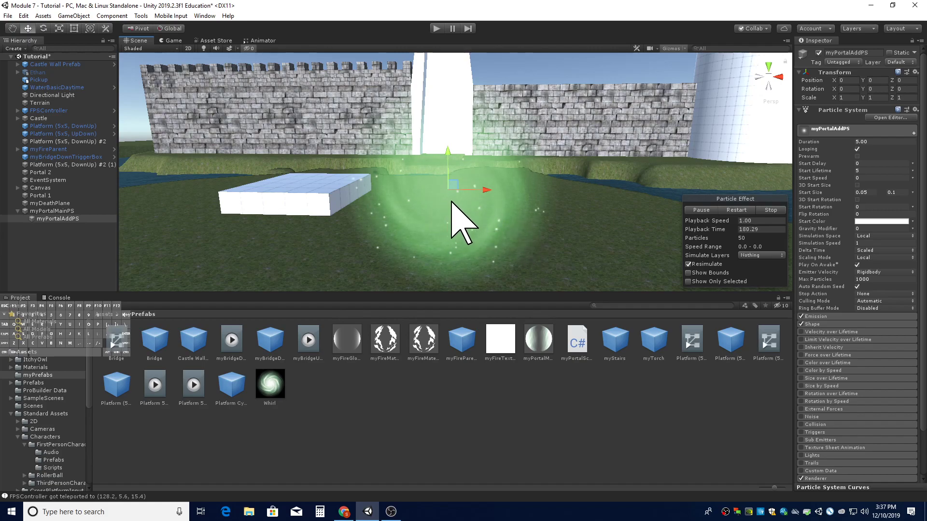
left_click(864, 178)
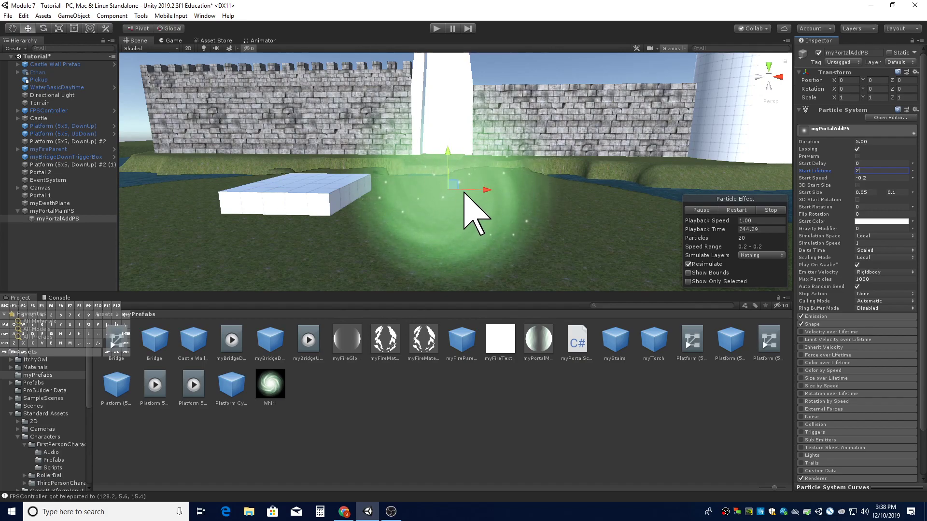
- Set the Emission module's Rate over Time to 100
left_click(830, 129)
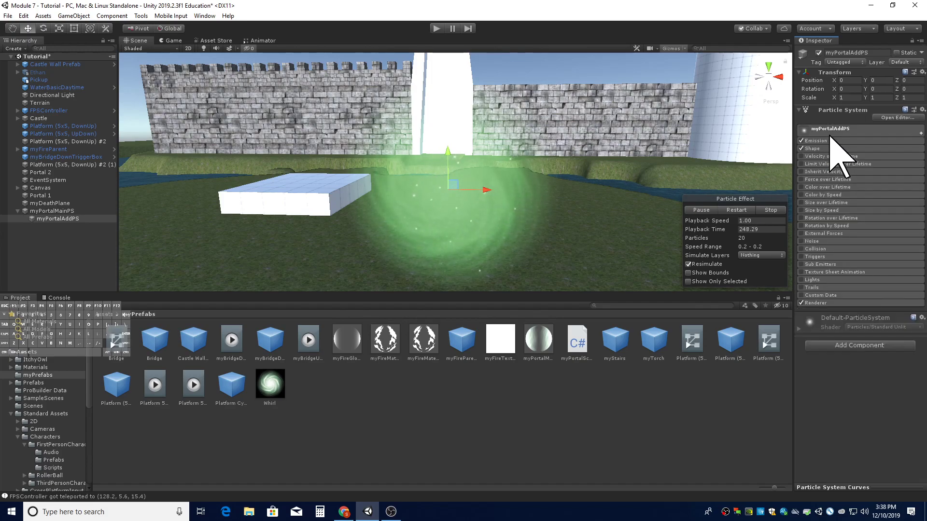
left_click(821, 140)
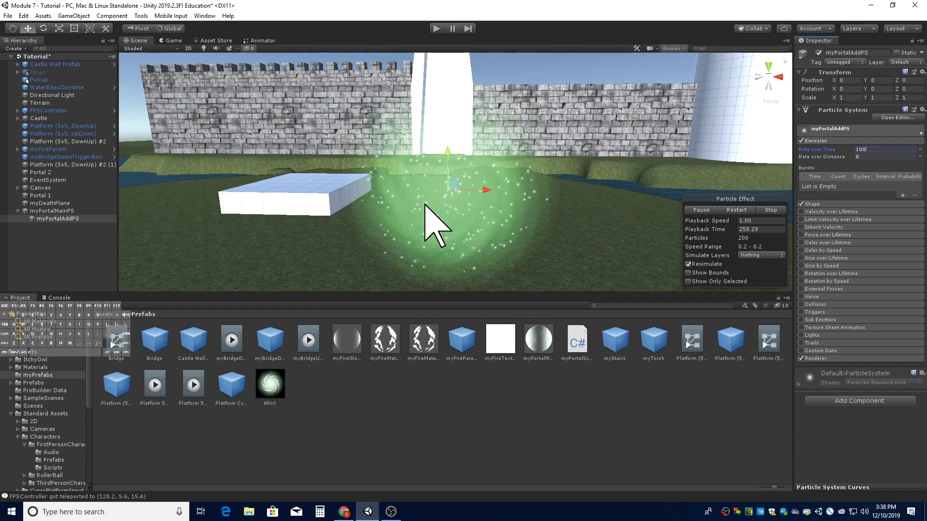
key("w")
right_click_drag(429, 203, 430, 204)
key("d")
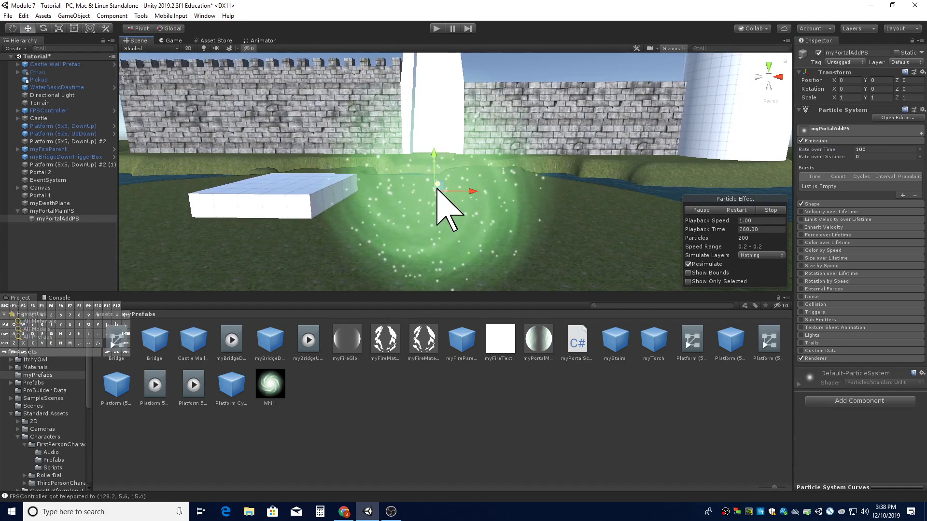
left_click(827, 141)
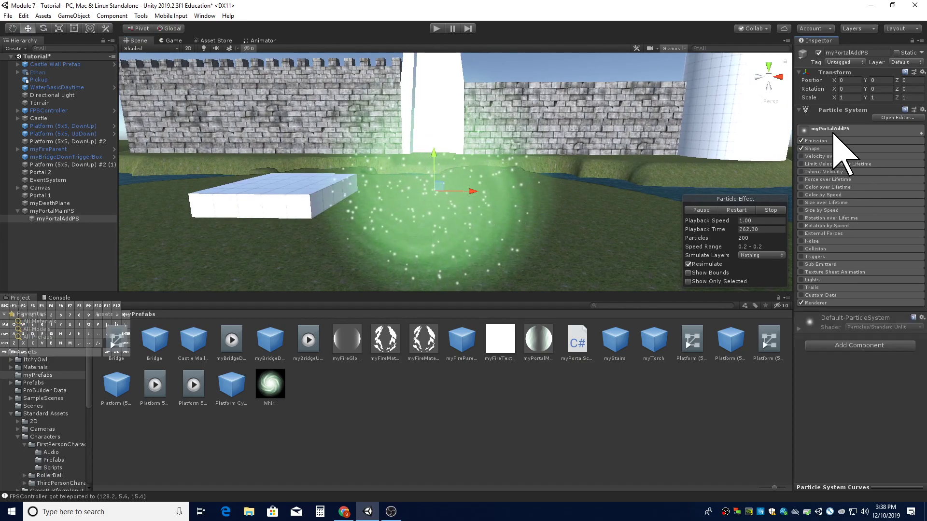
- Set myPortalAddPS's Start Color to a light green
left_click(836, 128)
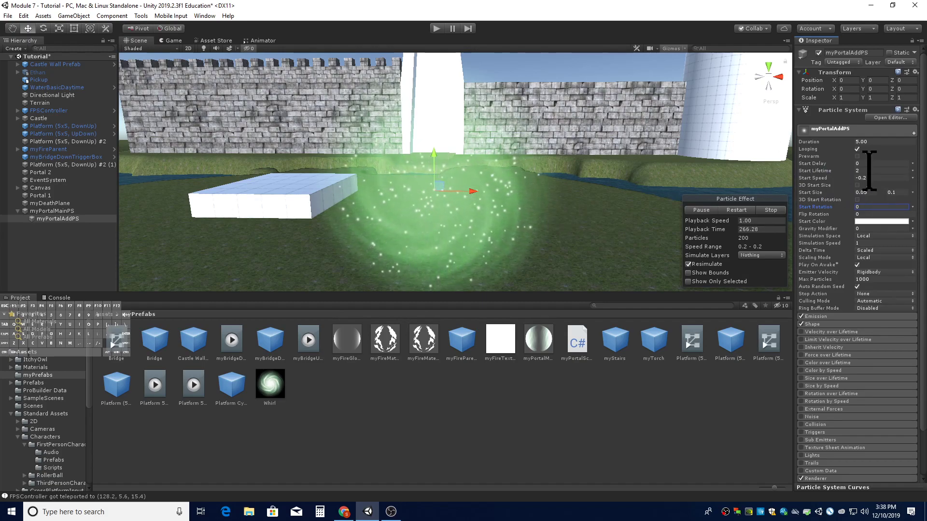
key("Tab")
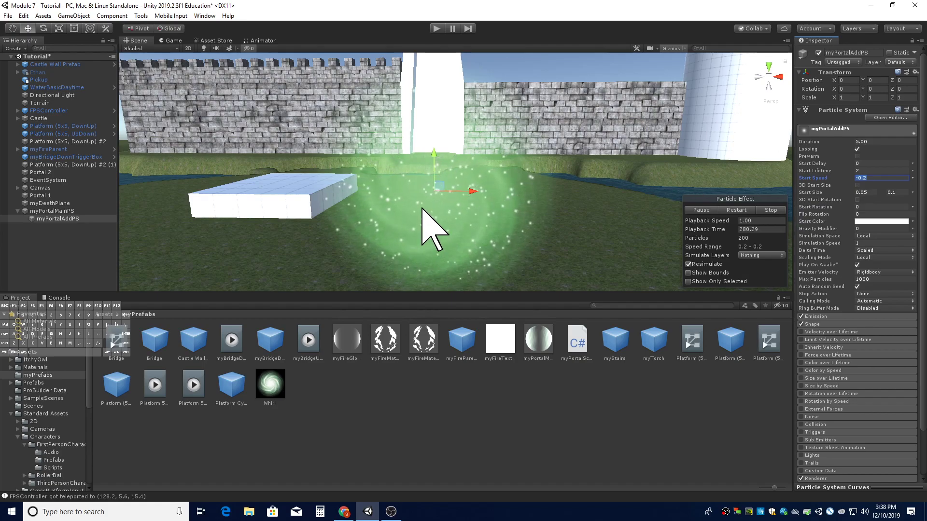
left_click(864, 221)
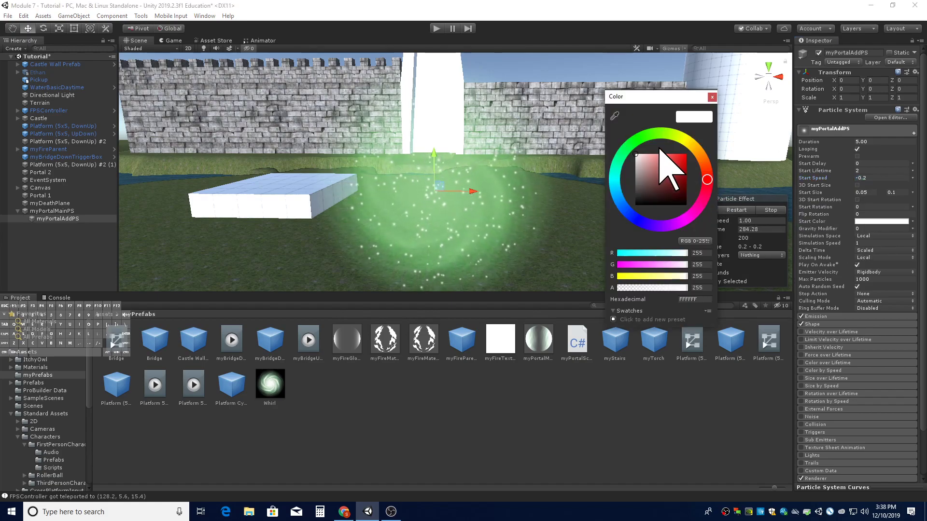
left_click(639, 139)
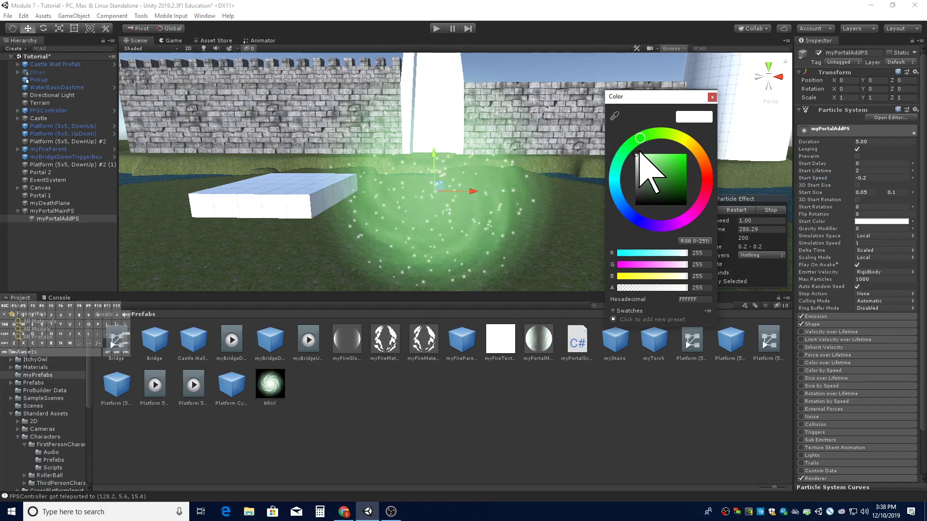
left_click_drag(636, 154, 661, 153)
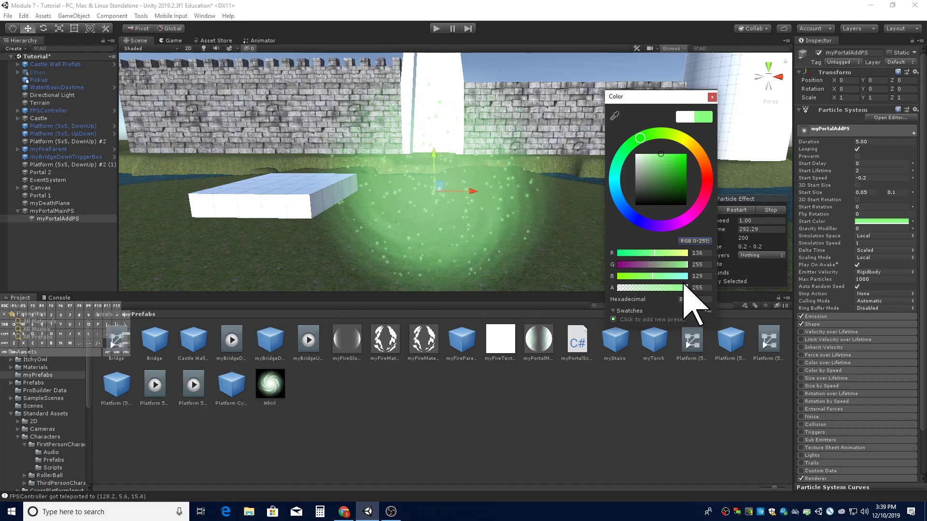
- Set the Start Color to R 128, G 255, B 128 with alpha 200 and close the color picker
left_click(696, 253)
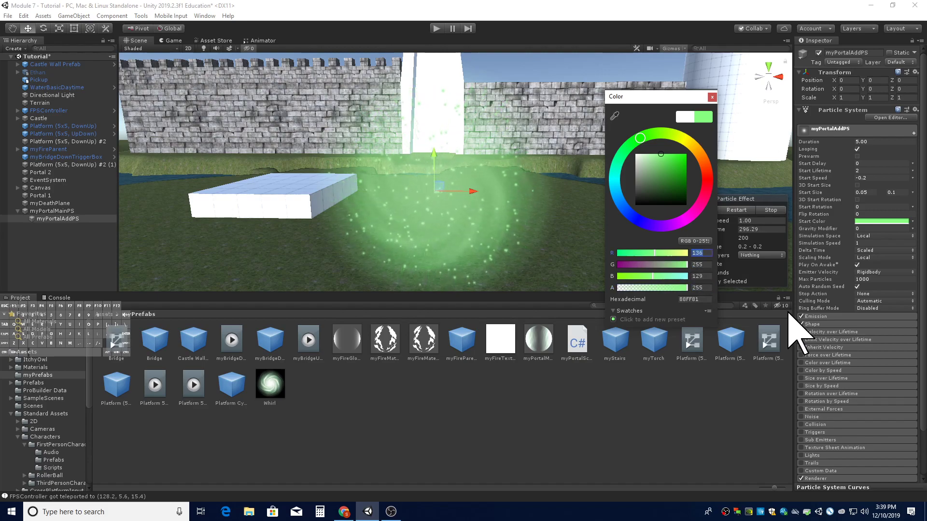
type("128")
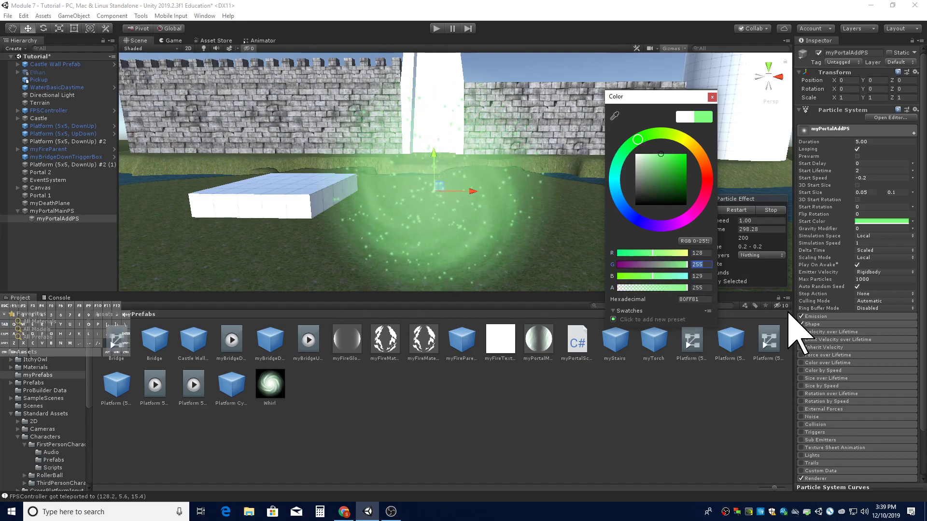
key("Tab")
type("128")
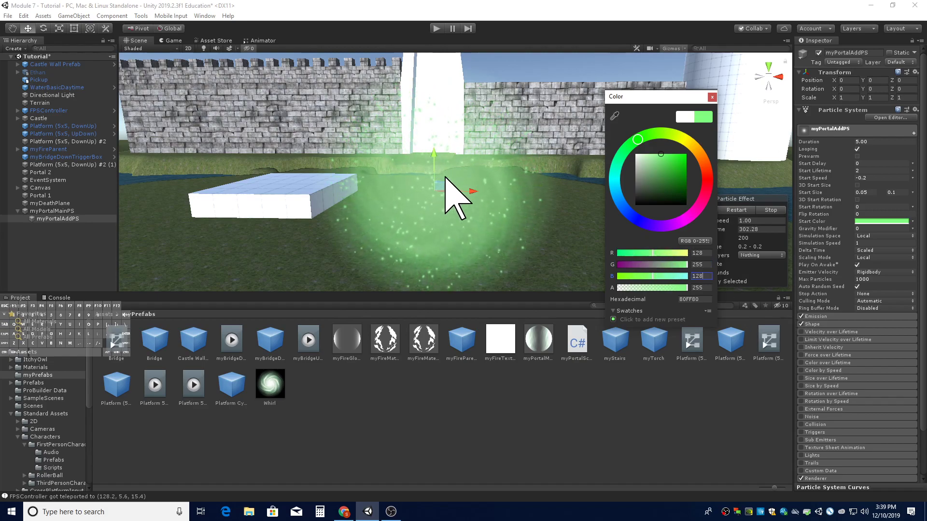
mouse_move(678, 289)
left_mouse_down()
mouse_move(640, 288)
mouse_move(674, 290)
left_mouse_up()
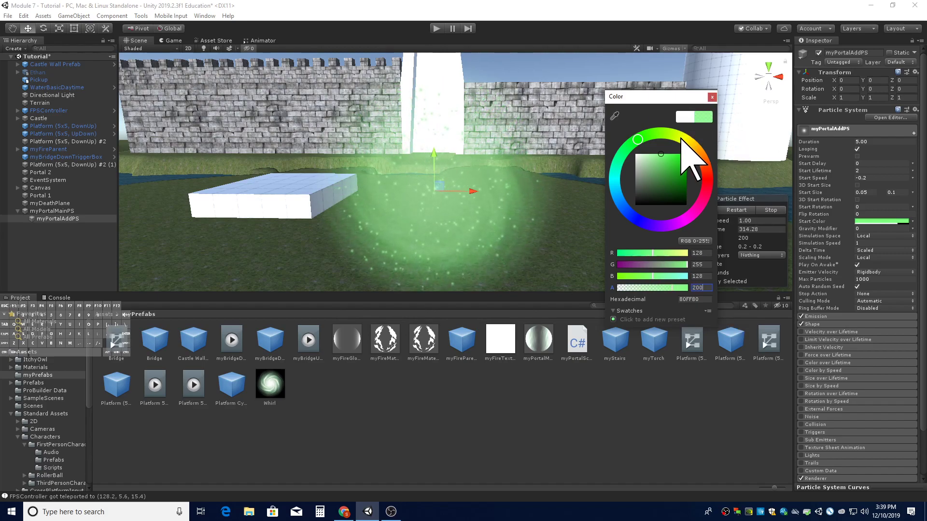
left_click(712, 98)
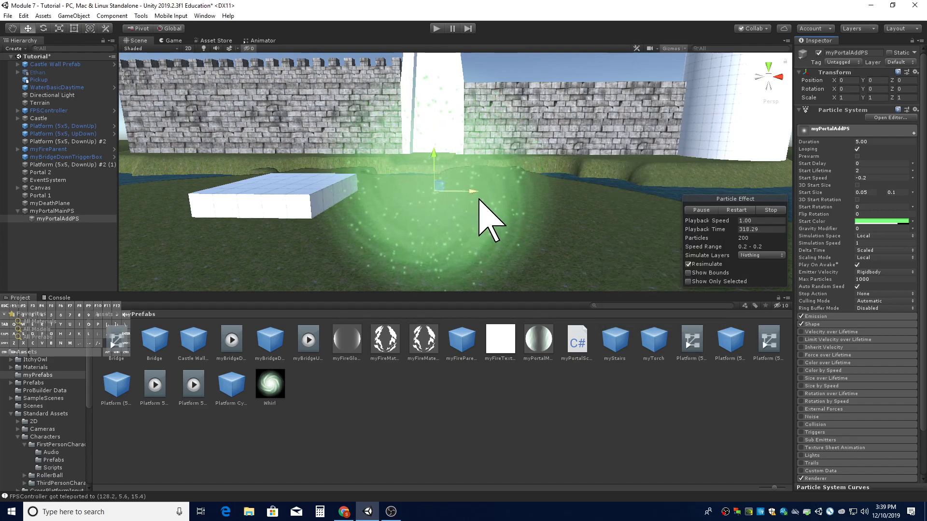
- Enable the Color over Lifetime module and expand its settings
right_click_drag(563, 214, 563, 216)
key("s")
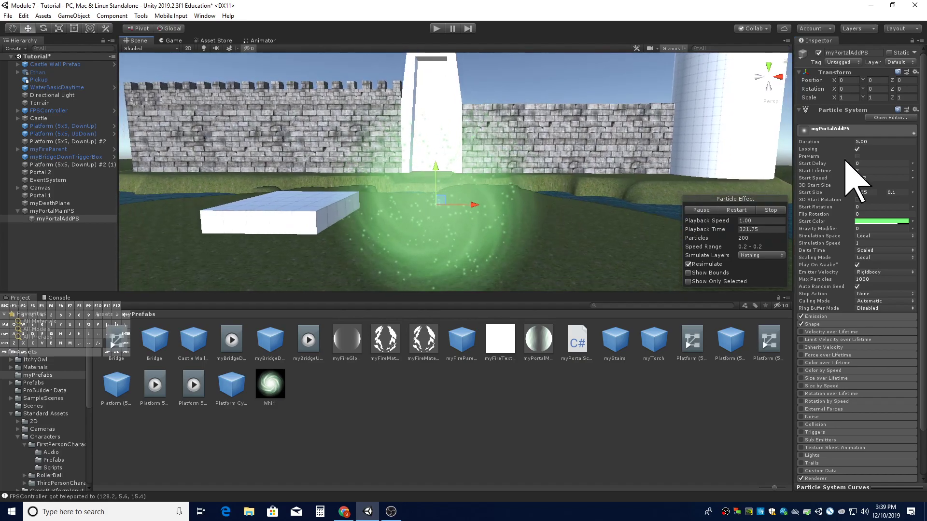
left_click(845, 129)
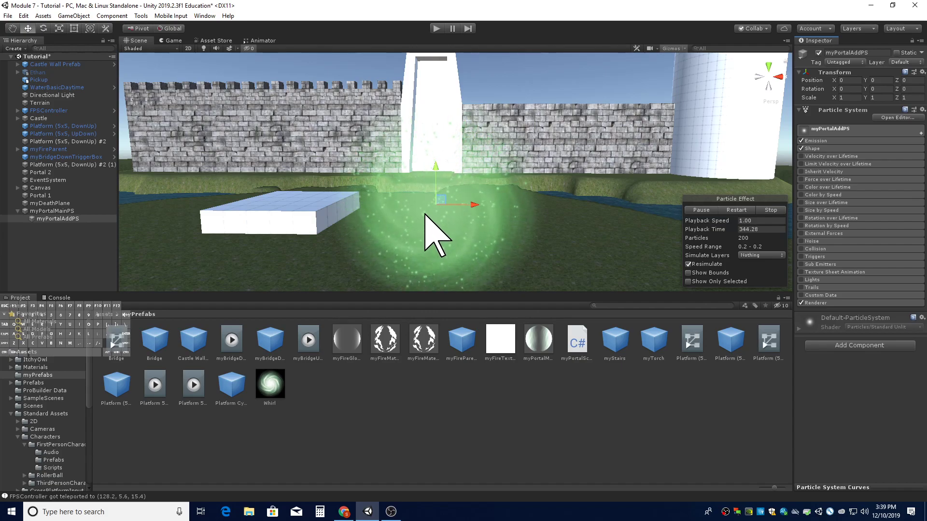
left_click(801, 187)
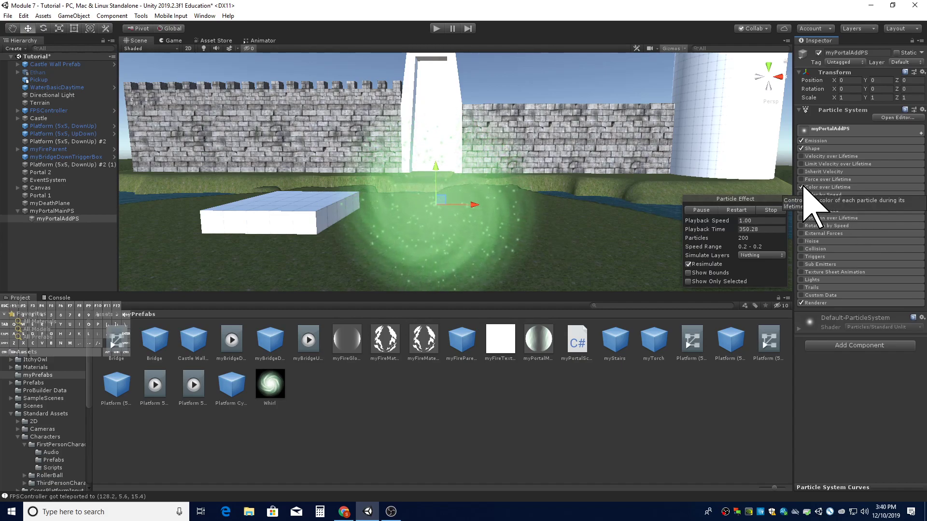
left_click(820, 187)
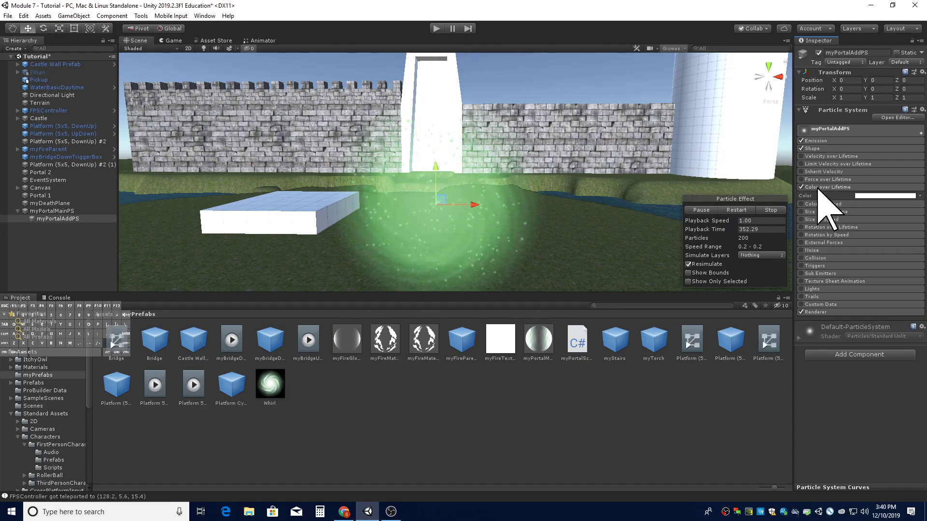
- Apply a Color over Lifetime gradient whose alpha fades from 0 to 255 at 50% and back to 0
left_click(864, 195)
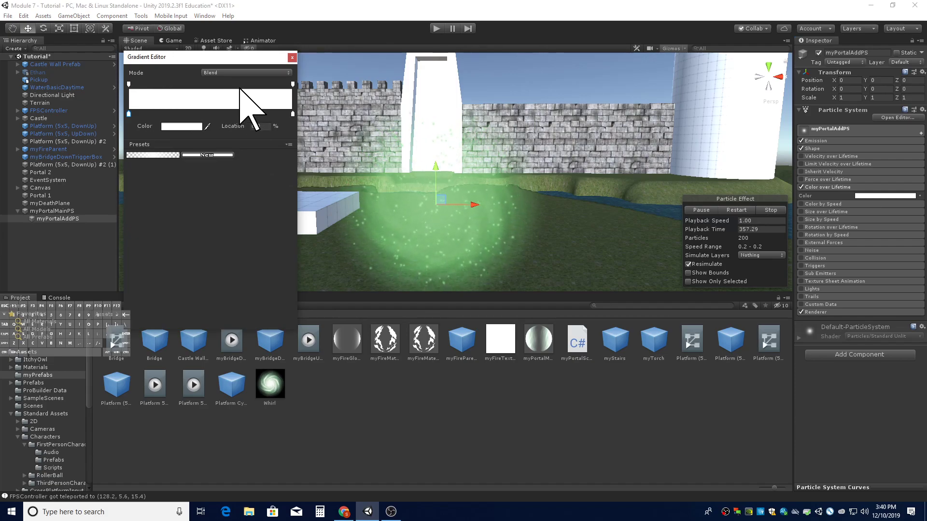
left_click(128, 85)
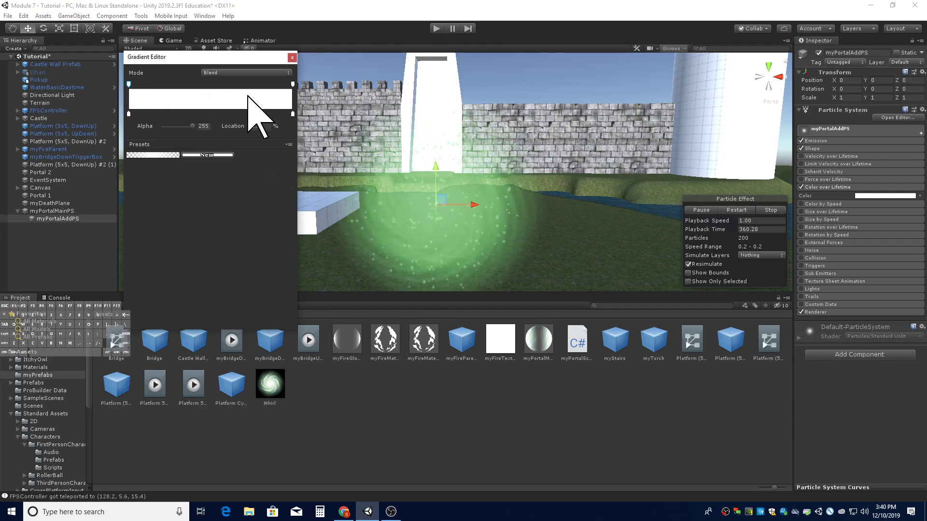
left_click(162, 156)
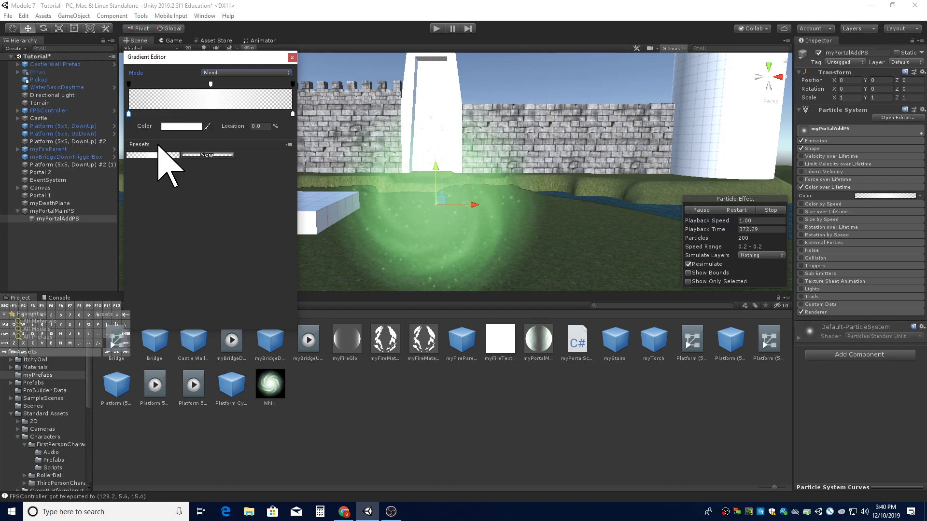
left_click(129, 84)
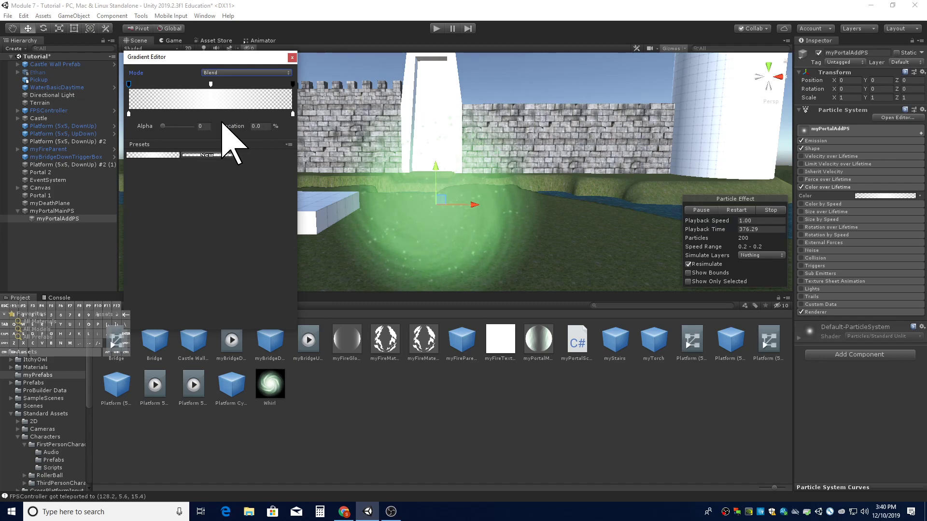
left_click(210, 85)
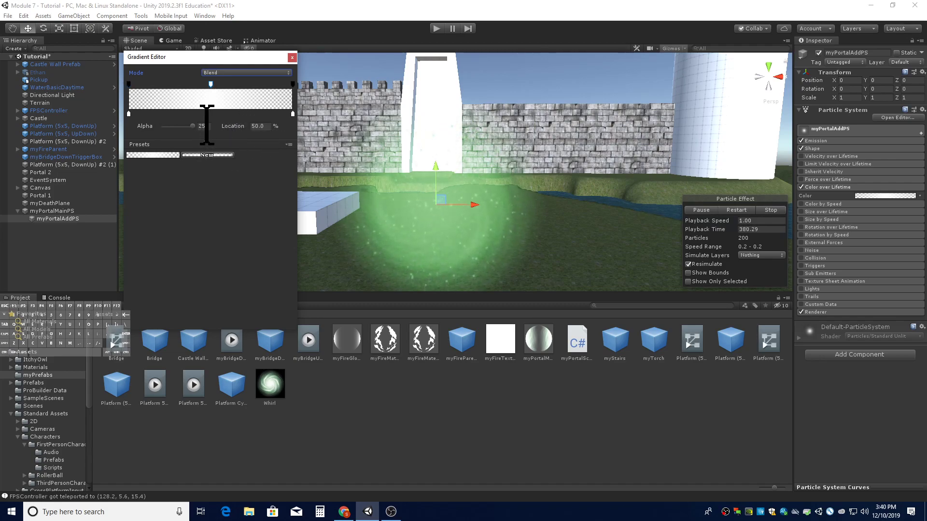
left_click(293, 85)
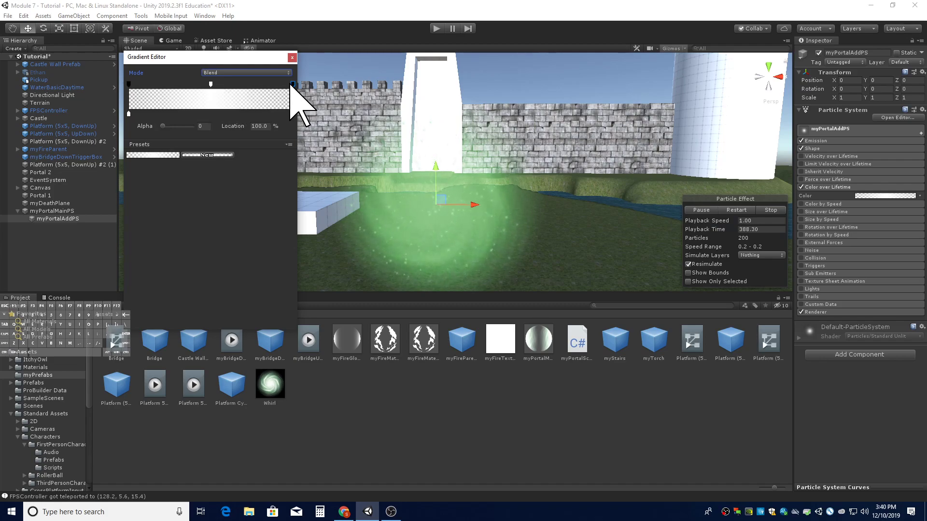
left_click(292, 57)
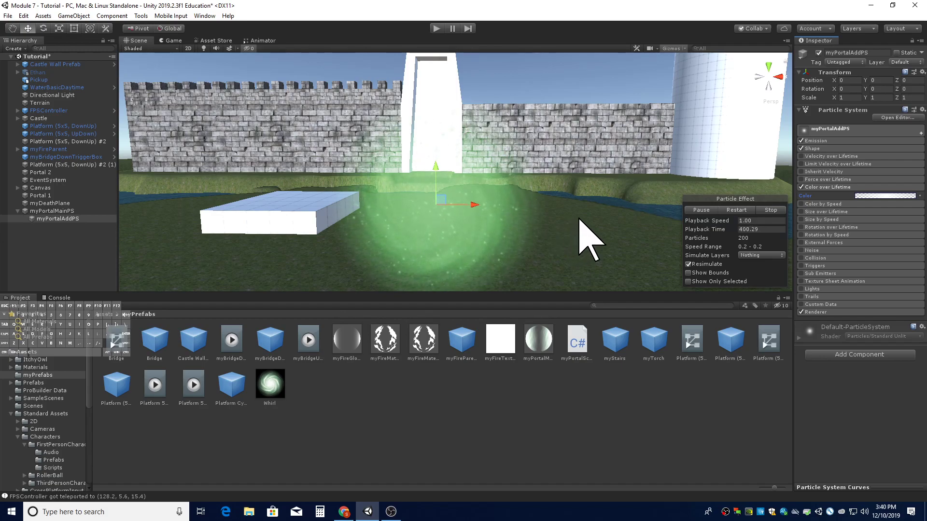
- Set the Renderer's Trail Material to Default-ParticleSystem
left_click(821, 187)
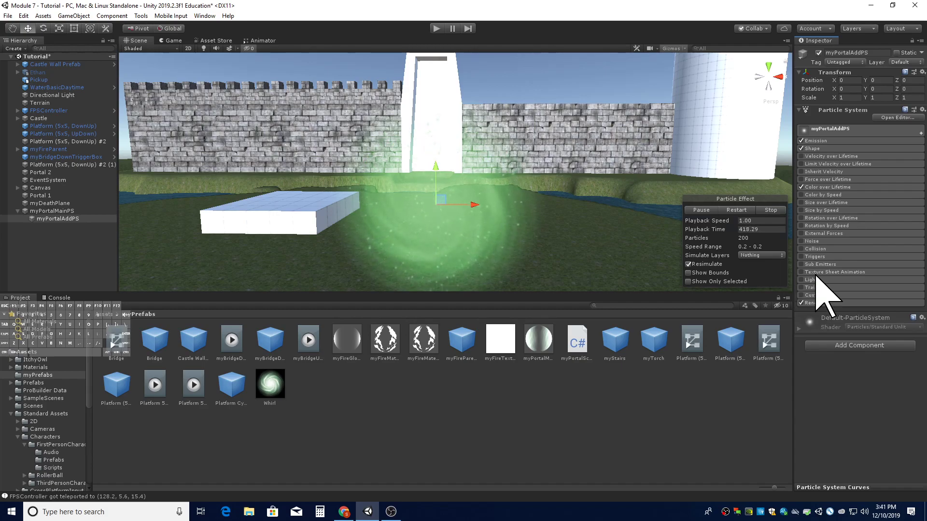
left_click(840, 303)
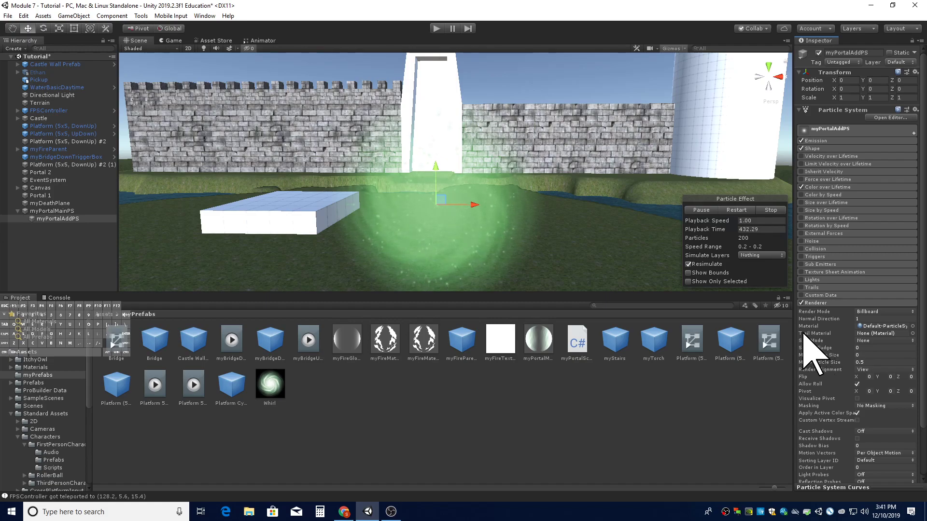
left_click(912, 333)
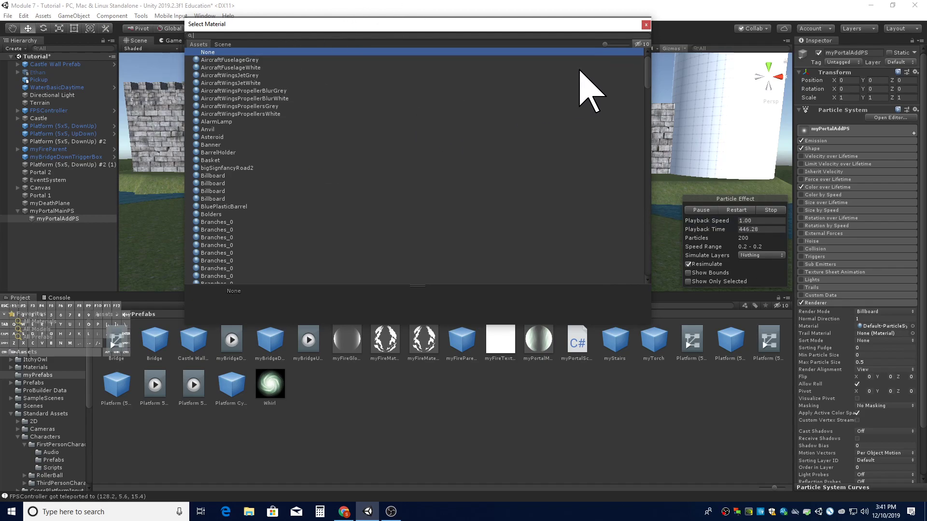
left_click_drag(604, 44, 616, 44)
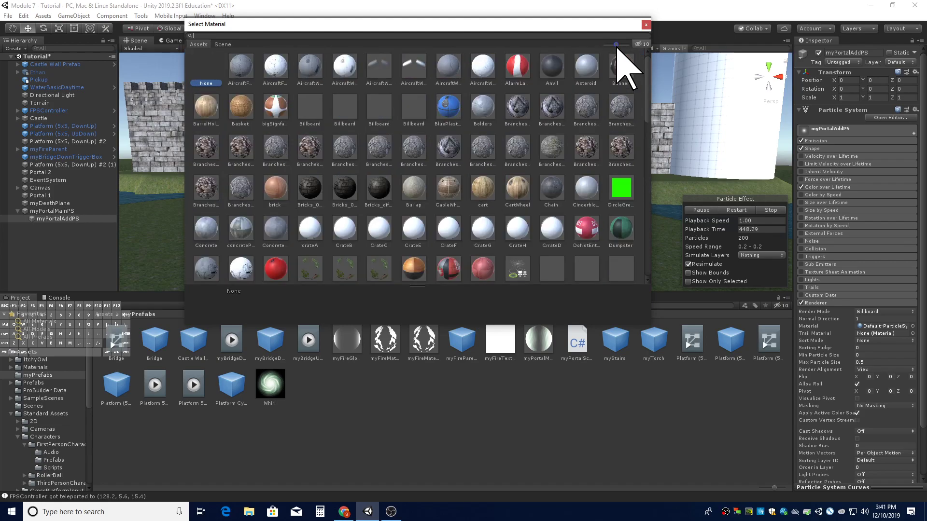
mouse_move(616, 44)
left_mouse_down()
mouse_move(628, 44)
mouse_move(603, 45)
left_mouse_up()
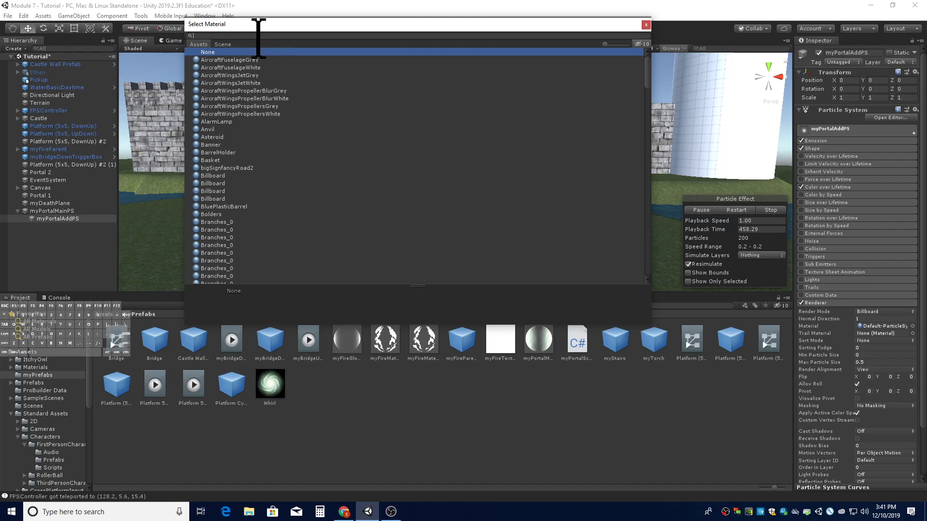
type("de")
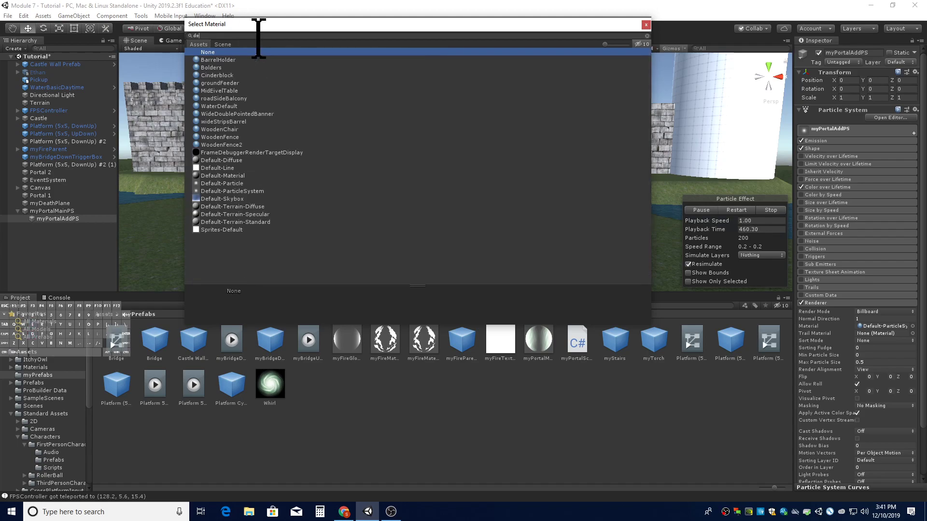
type("fau")
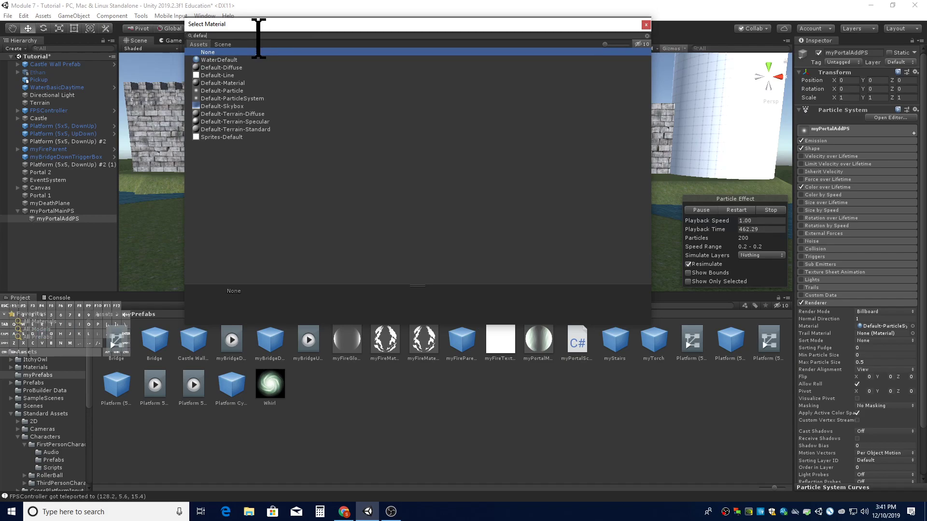
double_click(255, 98)
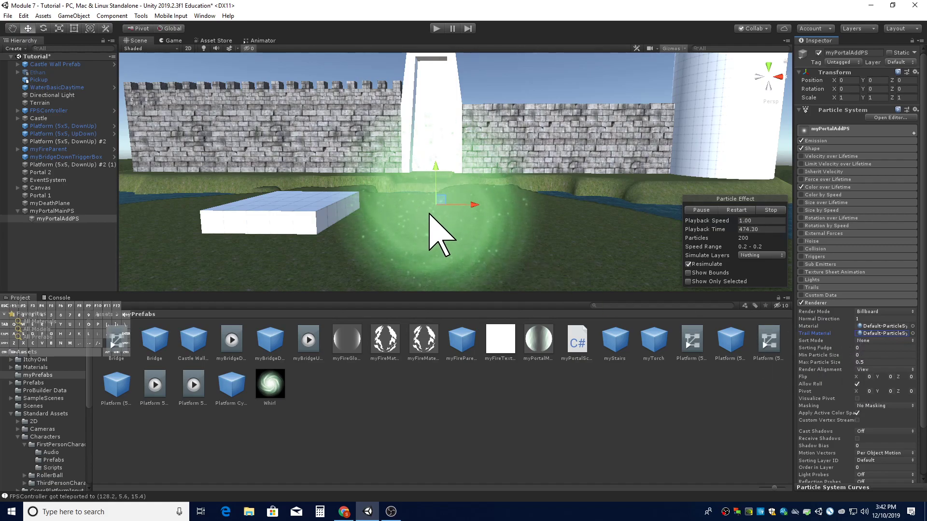
- Enable the Trails module and set its Ratio to 0.25
left_click(801, 287)
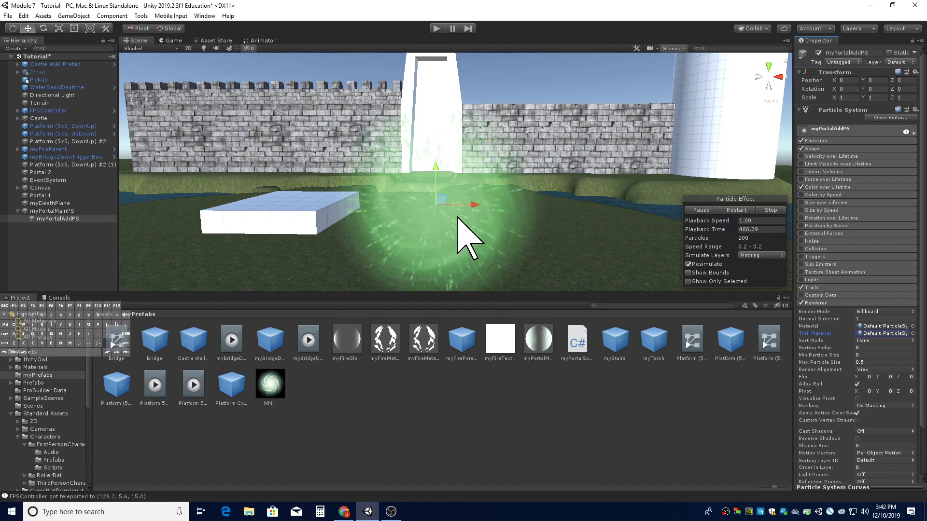
scroll(842, 270, "down", 3)
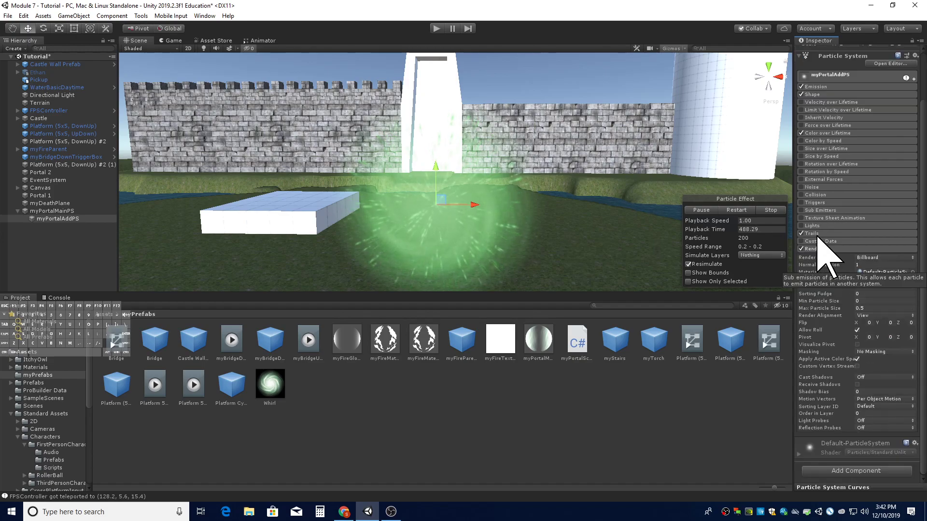
left_click(818, 234)
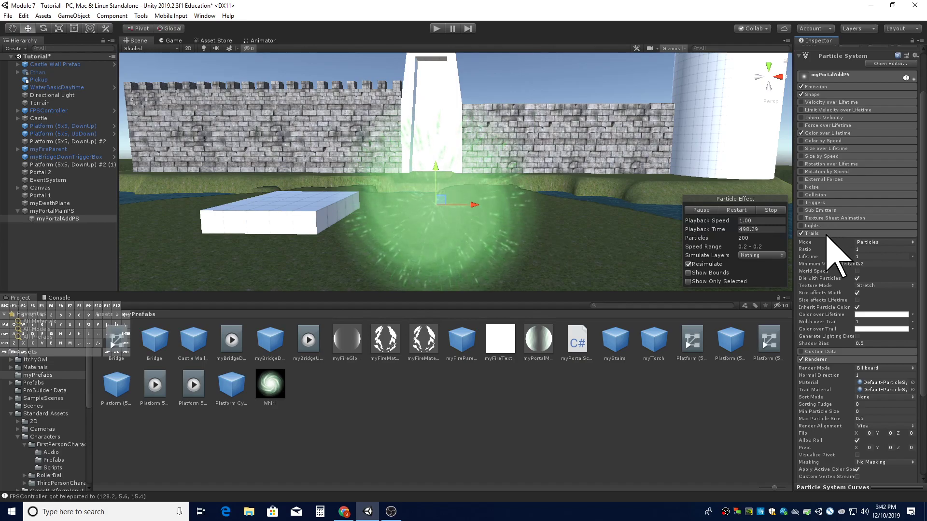
left_click(857, 249)
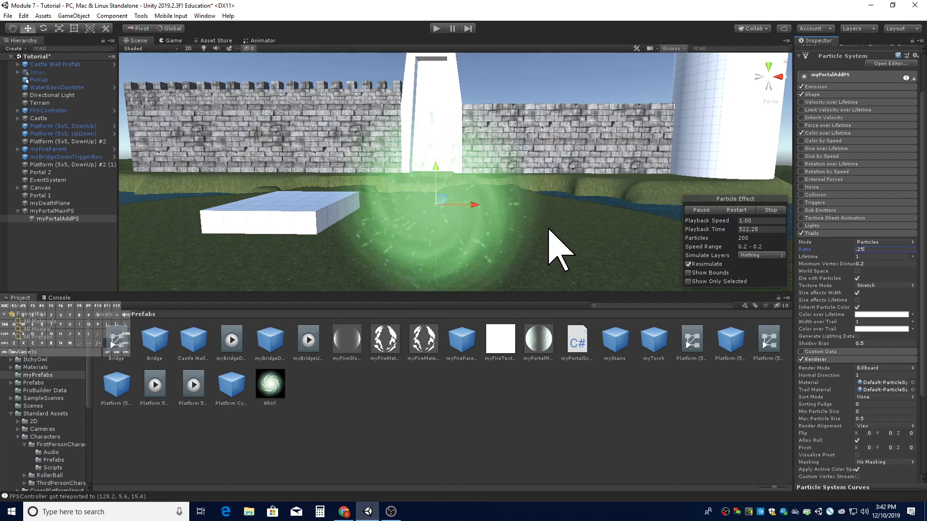
left_click(831, 233)
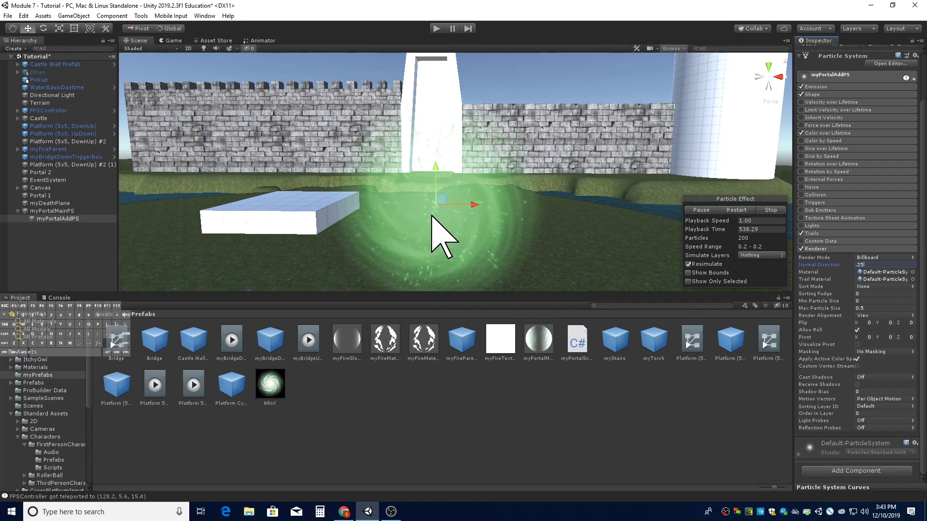
left_click(801, 187)
right_click_drag(595, 205, 591, 208)
key("s")
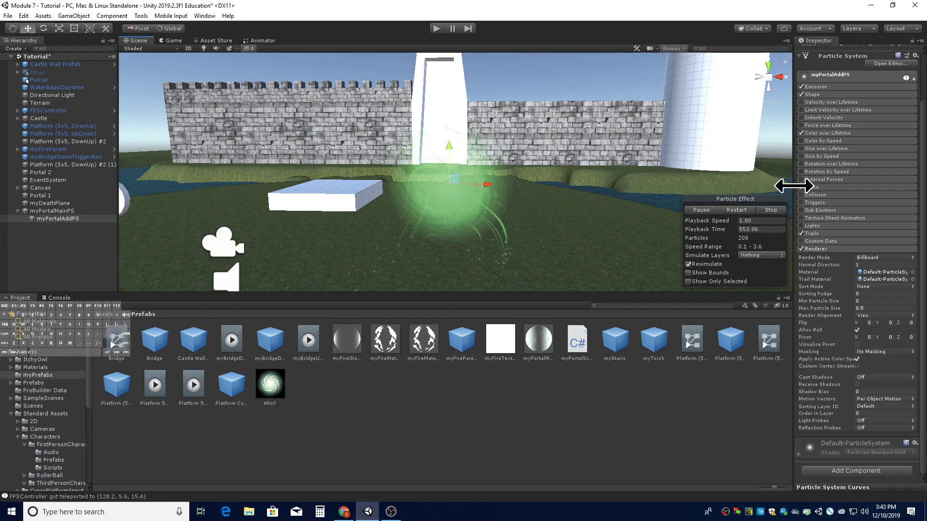
left_click(825, 187)
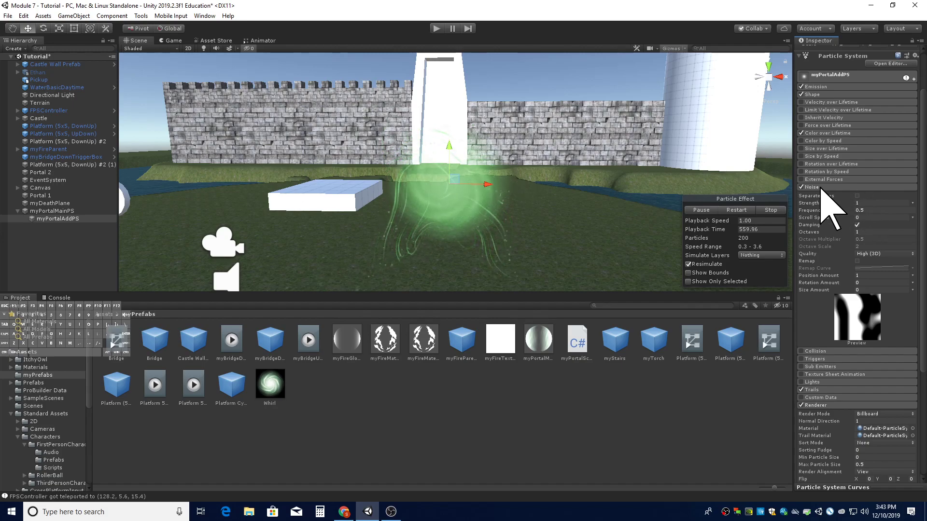
left_click(821, 187)
left_click(802, 187)
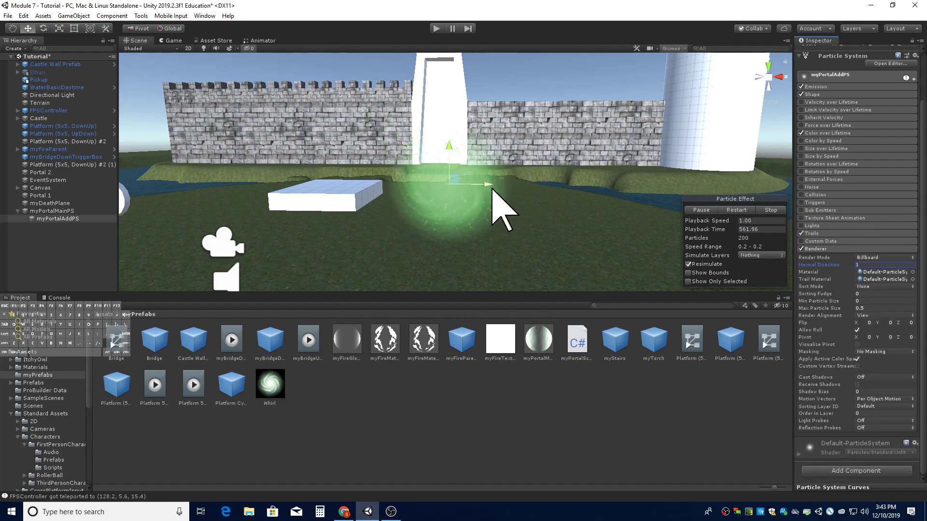
- Expand the Trails module of the sparkle particle system to review its settings
key("w")
right_click_drag(511, 220, 533, 210)
key("w")
key("s")
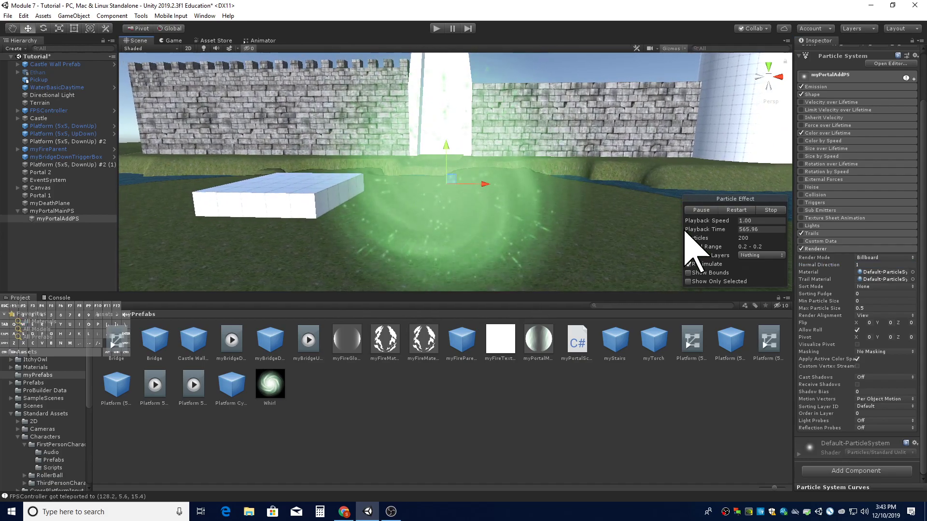
left_click(813, 234)
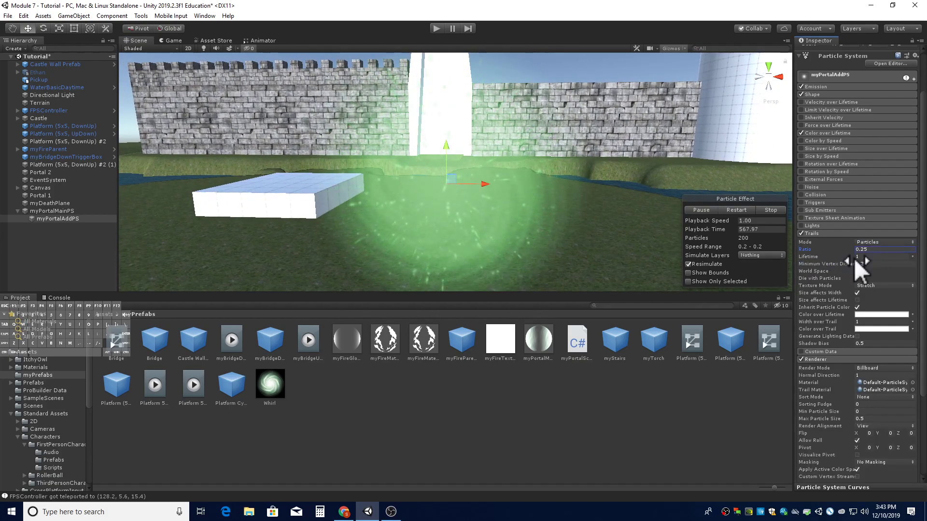
left_click(877, 257)
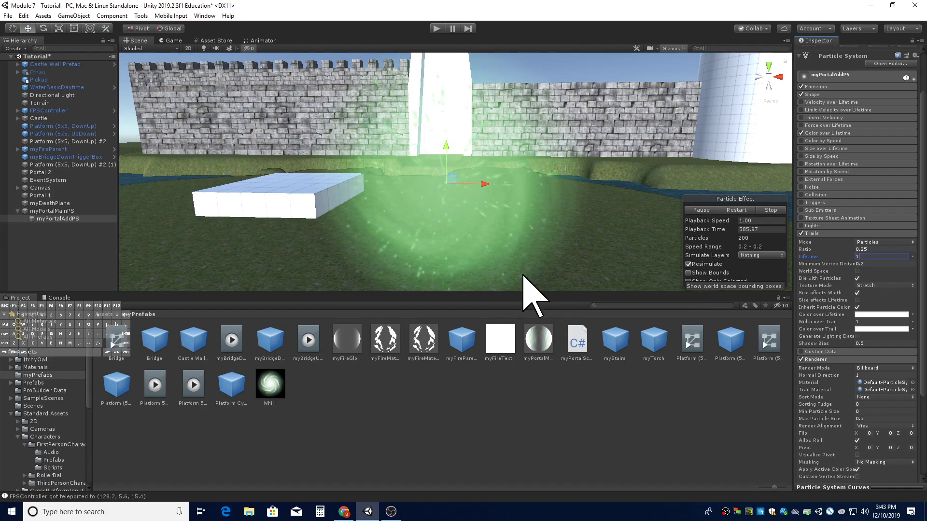
- Compare the main module and Emission settings of the main portal and sparkle particle systems
left_click(550, 277)
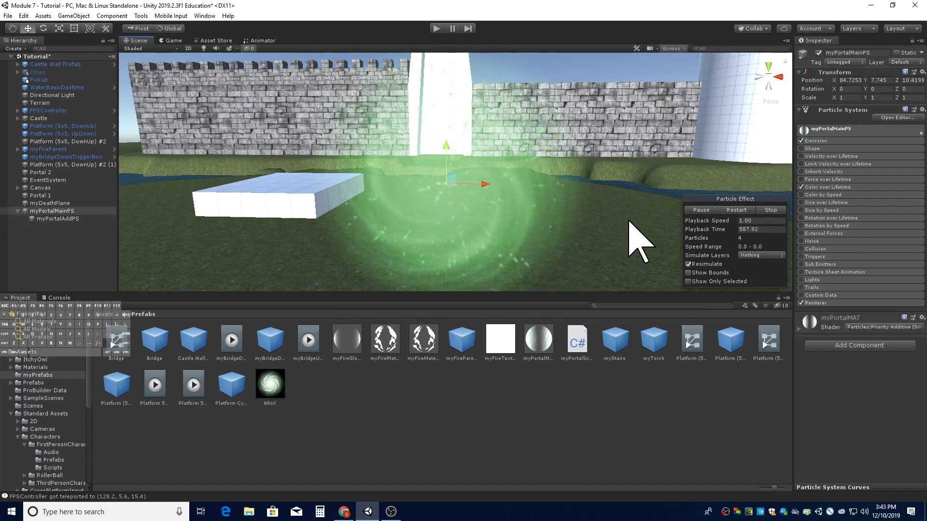
left_click(835, 130)
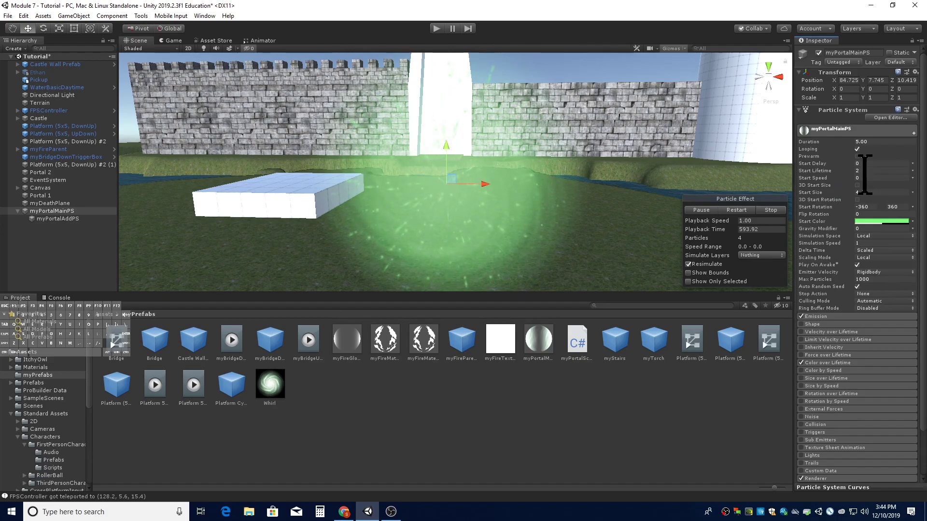
left_click(84, 218)
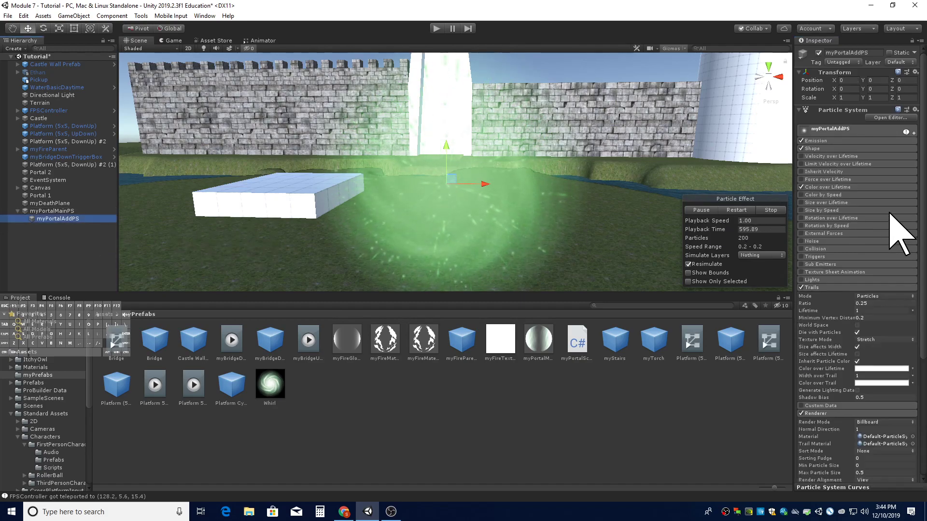
left_click(815, 288)
left_click(820, 140)
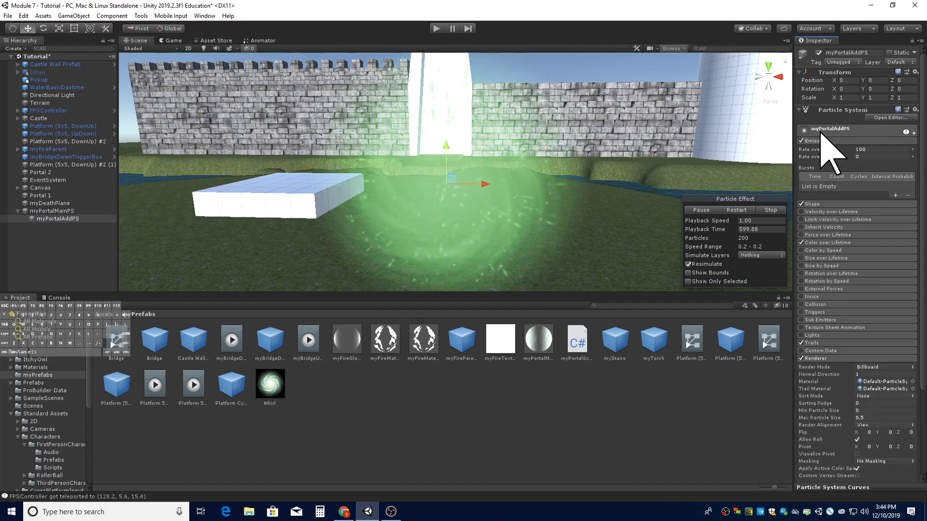
left_click(821, 130)
mouse_move(507, 238)
left_mouse_down("alt")
mouse_move(509, 217)
mouse_move(502, 241)
left_mouse_up("alt")
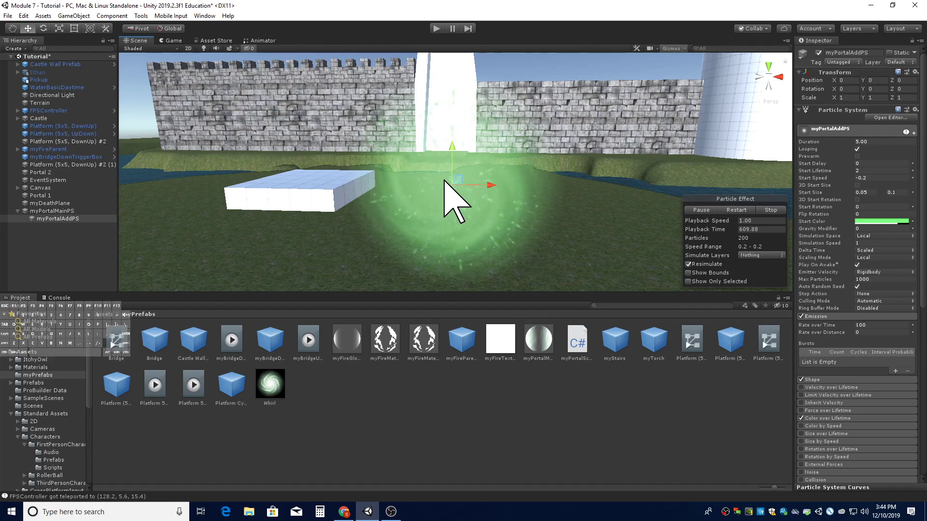
left_click_drag(473, 232, 472, 229, "alt")
scroll(830, 155, "down", 6)
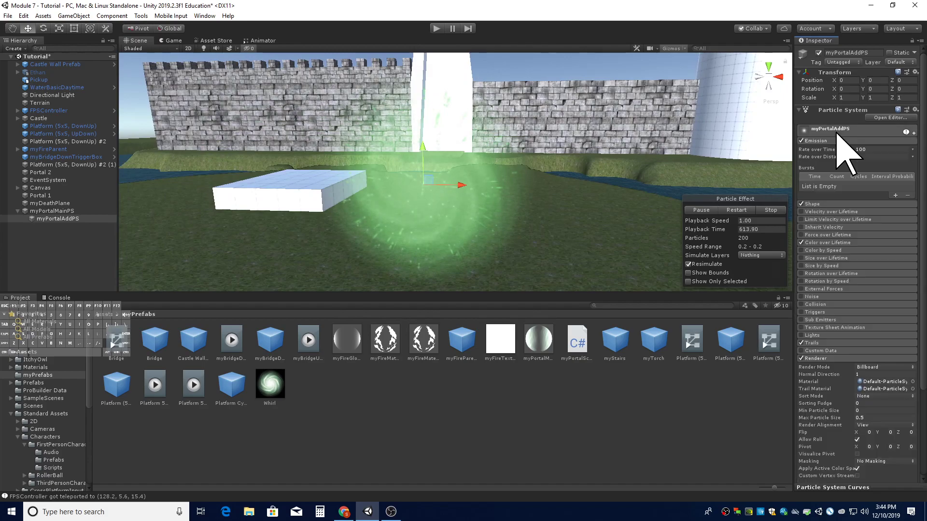
left_click(815, 140)
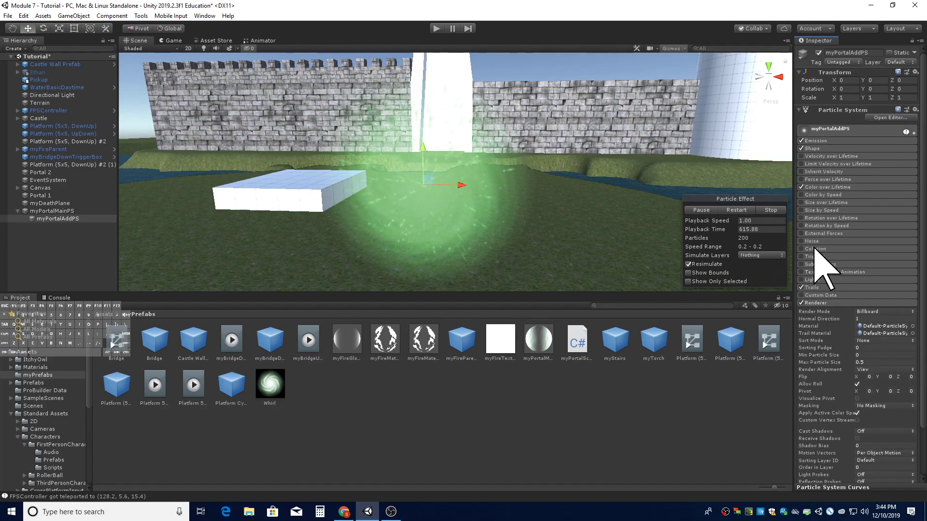
key("a")
mouse_move(494, 230)
right_mouse_down()
mouse_move(451, 229)
mouse_move(505, 248)
mouse_move(685, 240)
mouse_move(500, 245)
right_mouse_up()
key("d")
key("a")
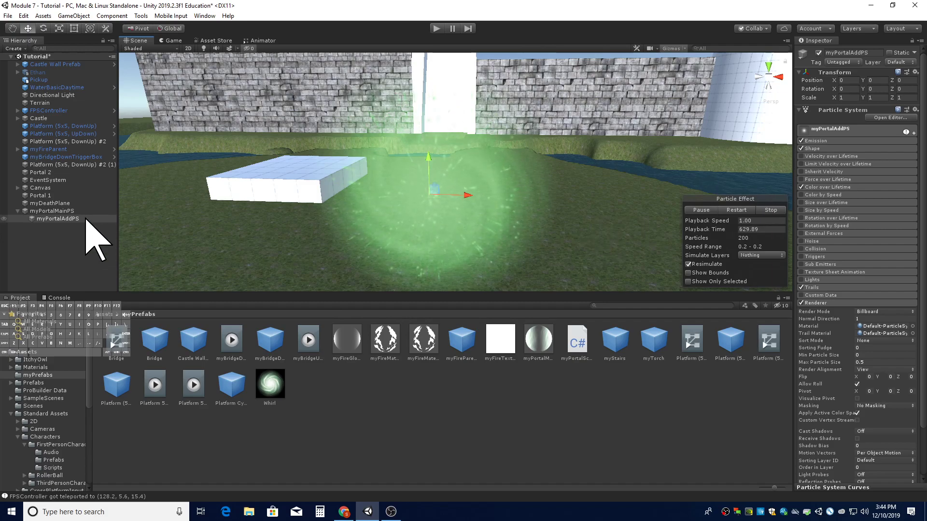
- Create an empty GameObject at the scene root and rename it myPortalParent
right_click(65, 240)
left_click(53, 244)
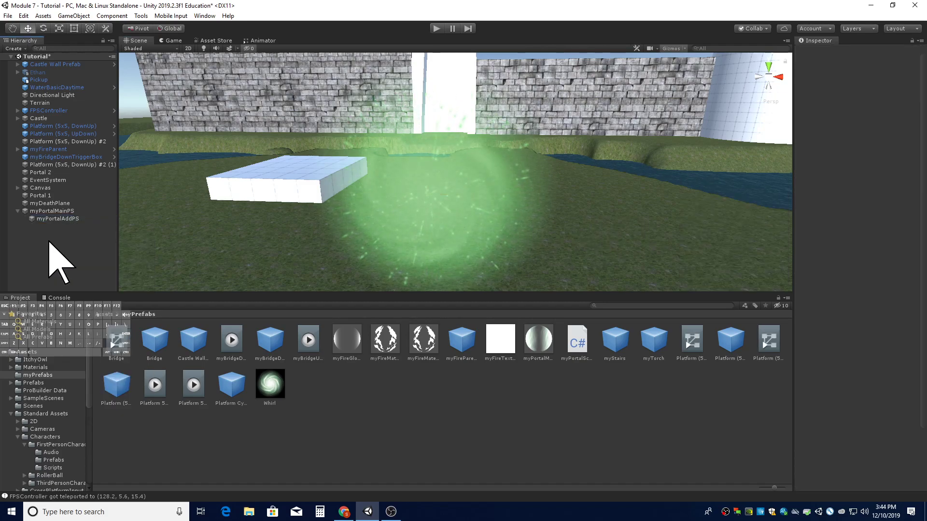
left_click(59, 211)
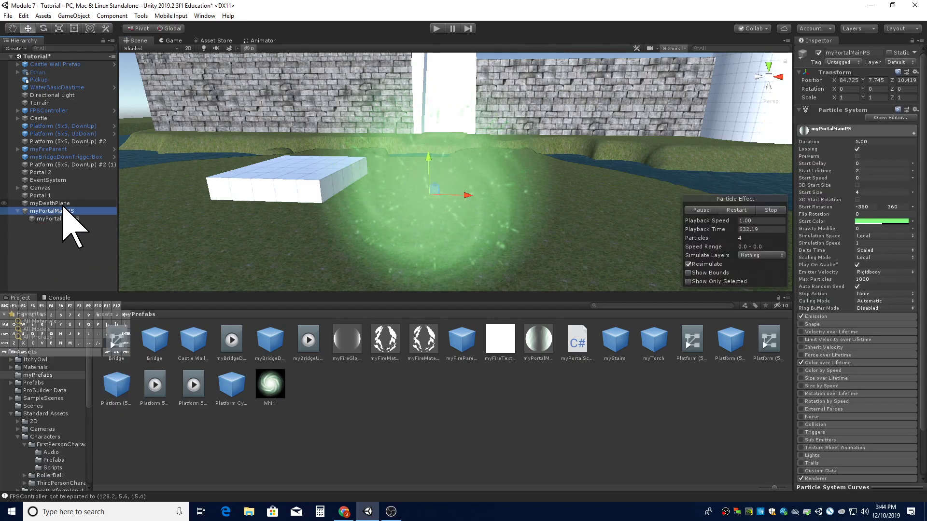
right_click(37, 238)
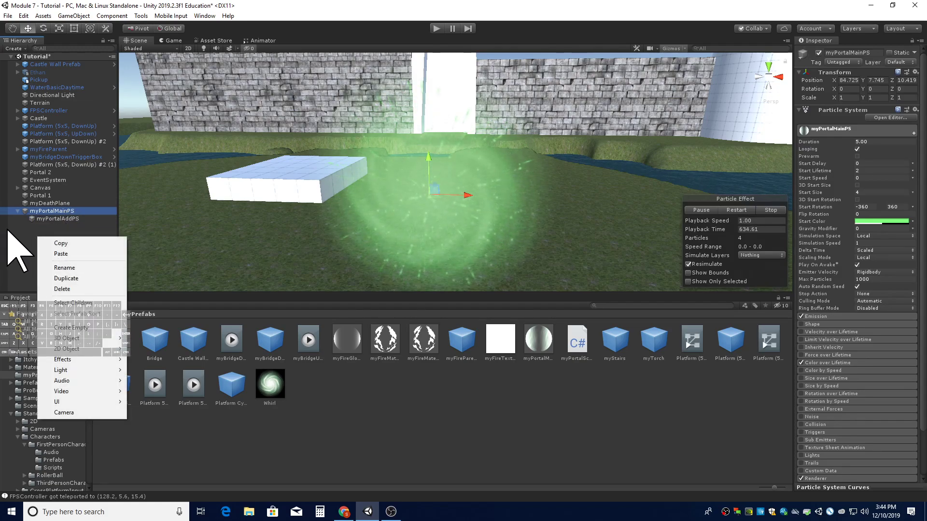
right_click(33, 233)
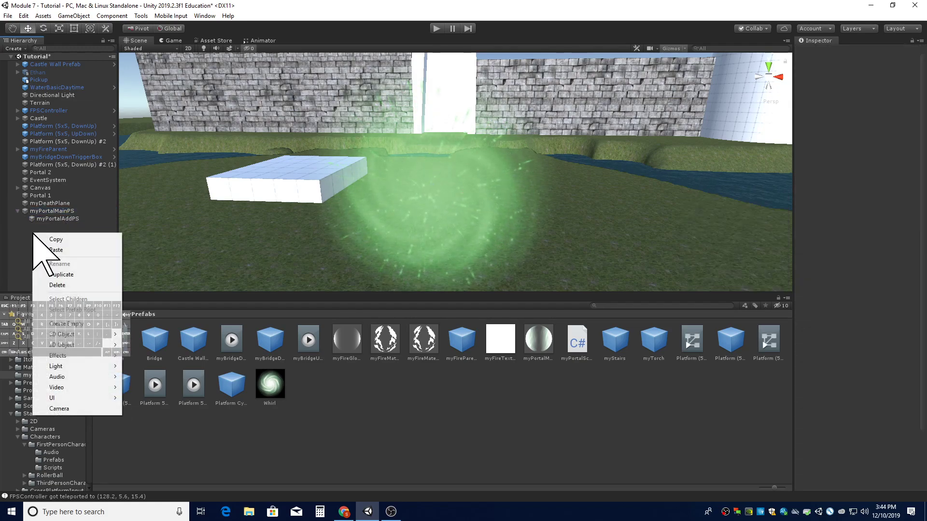
left_click(101, 324)
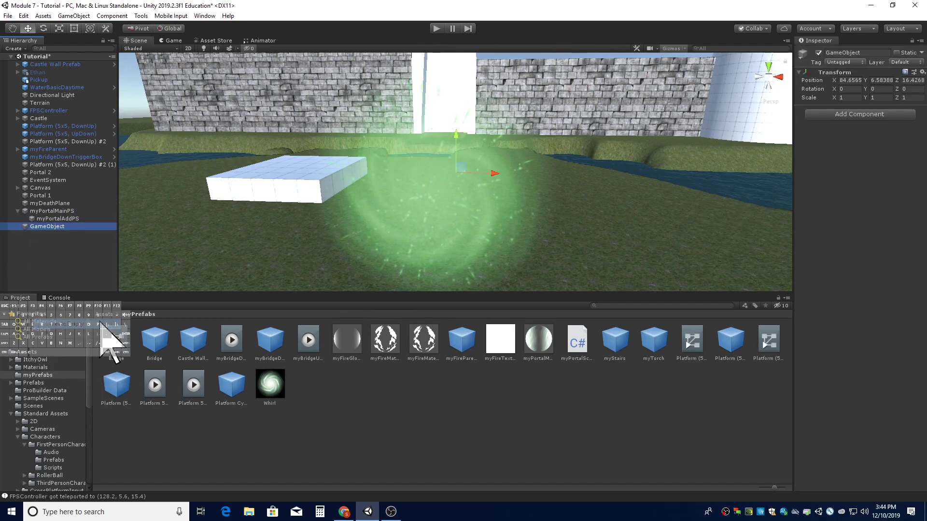
right_click(75, 226)
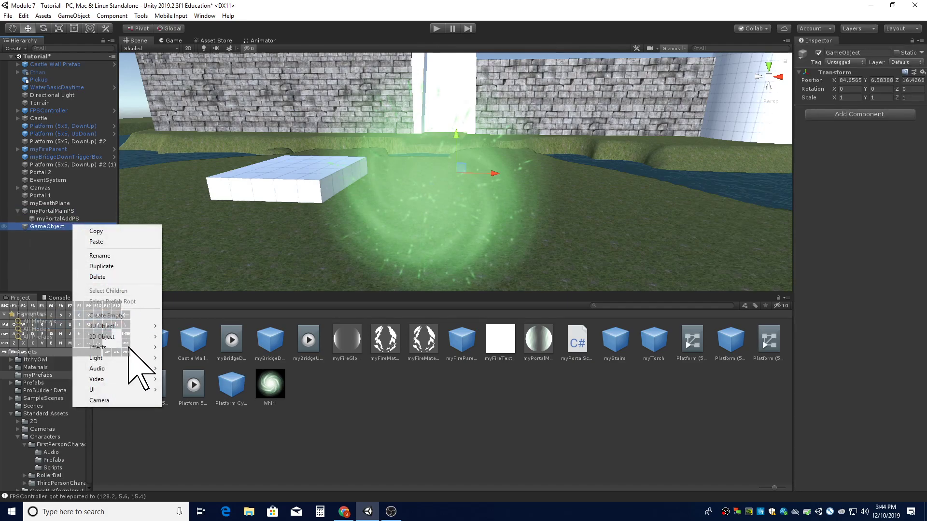
left_click(126, 255)
type("myPortalParent")
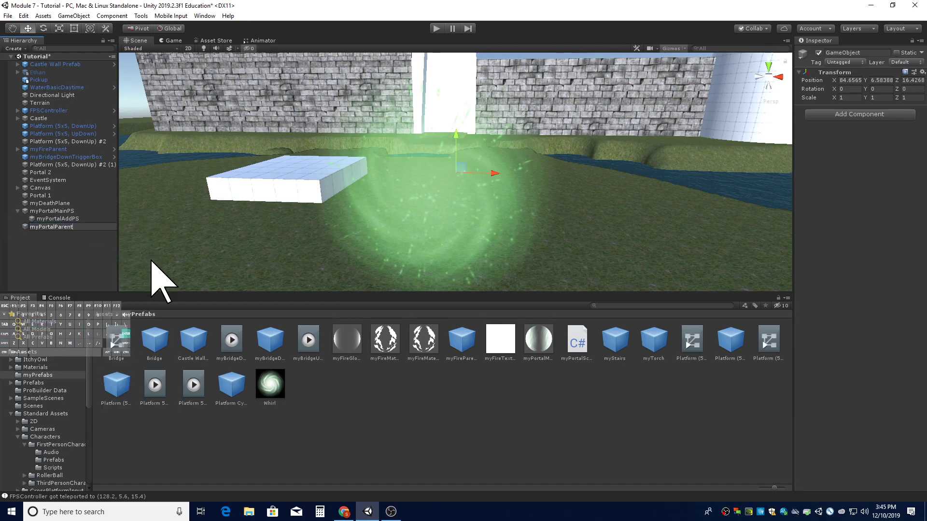
key("Return")
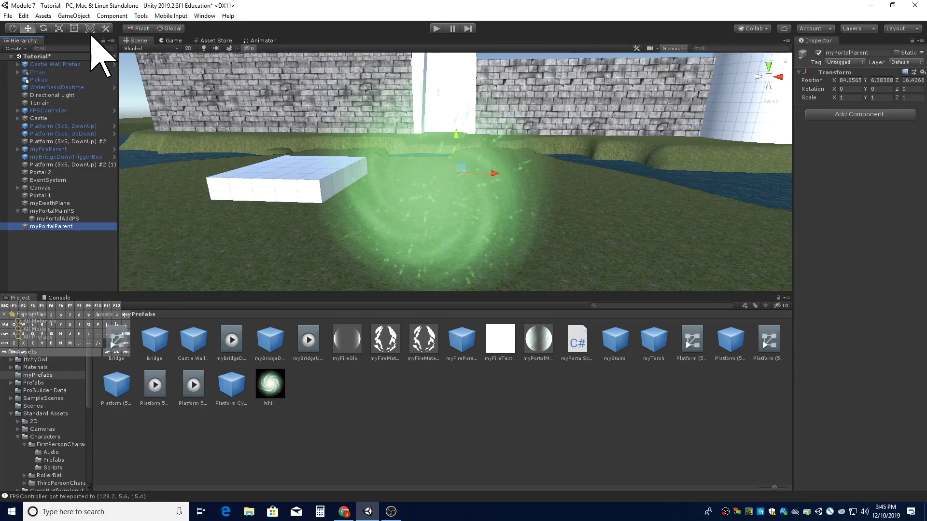
- Make myPortalMainPS a child of myPortalParent
left_click(82, 16)
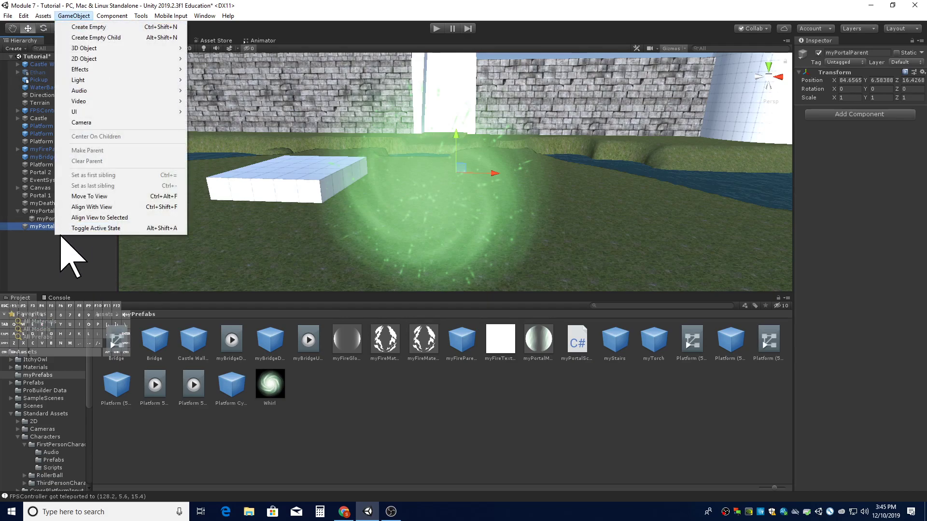
left_click(52, 267)
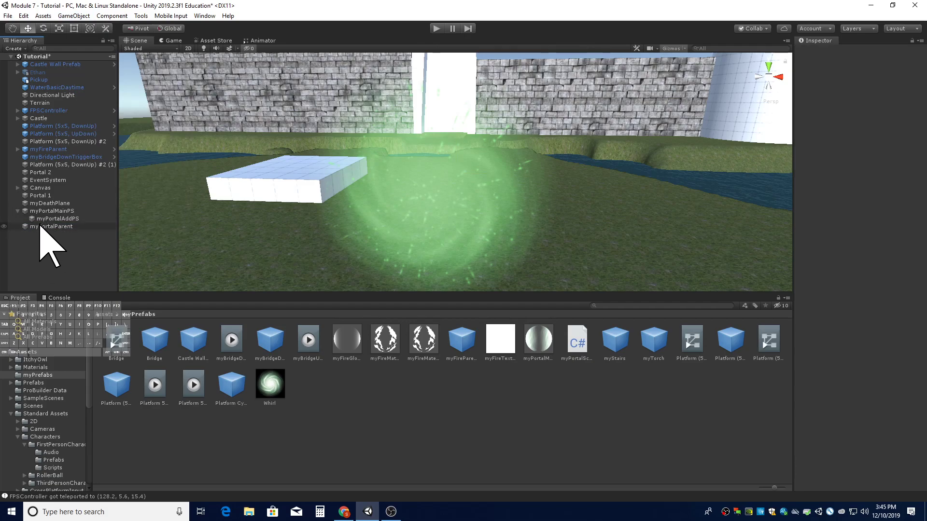
left_click(44, 212)
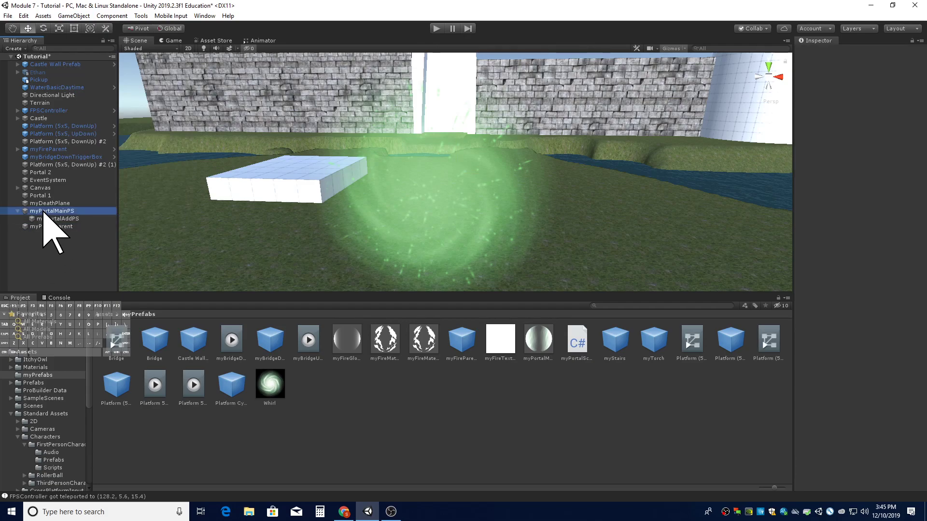
left_click_drag(43, 212, 69, 227)
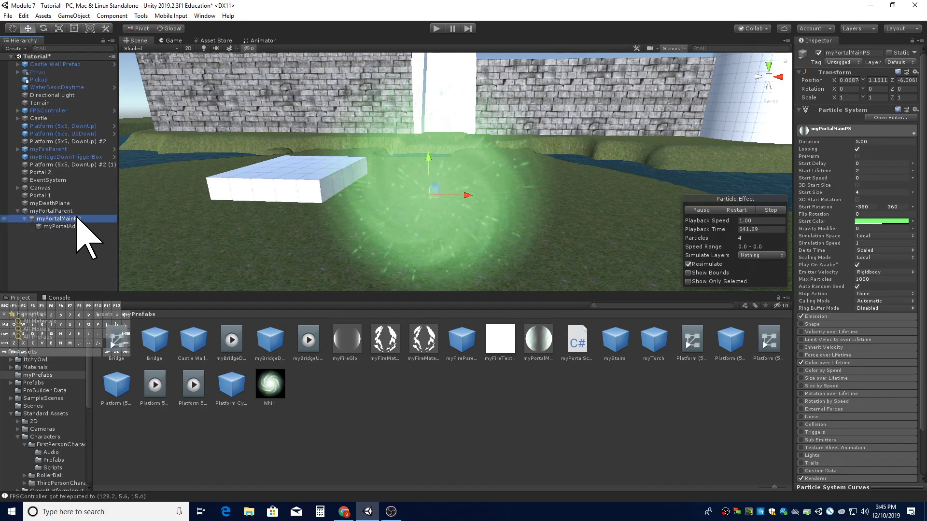
- Set myPortalMainPS's position to 0, 0, 0 relative to its parent
left_click(848, 80)
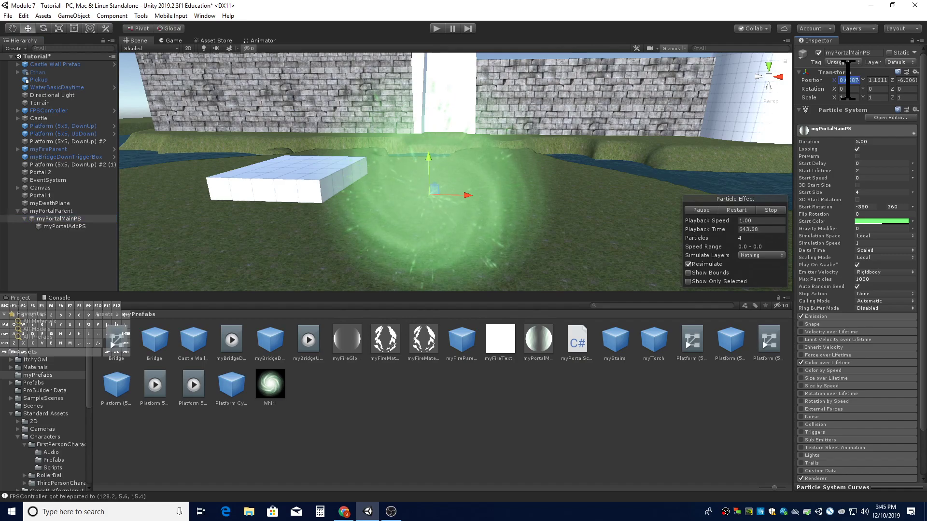
type("0")
key("Tab")
type("0")
left_click(907, 80)
type("0")
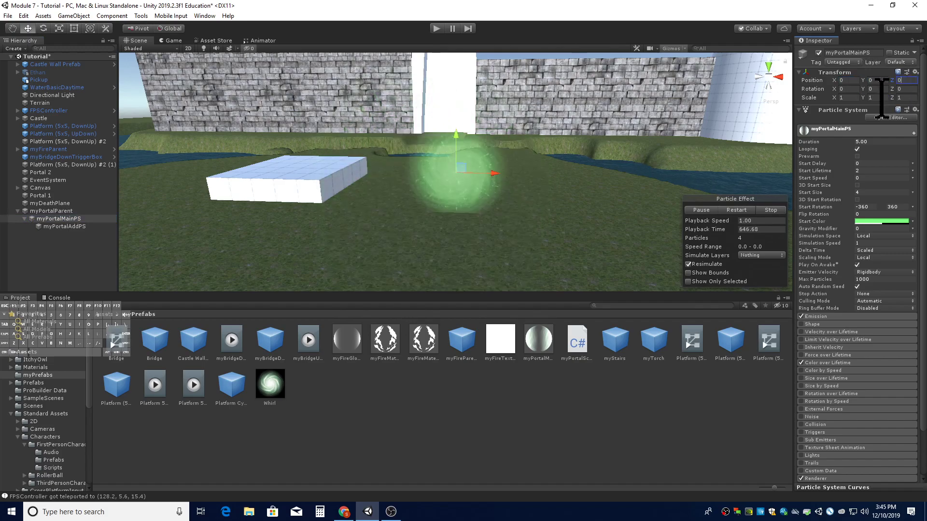
- Move myPortalParent to about Y 7.21 and Z 12.95
left_click(70, 226)
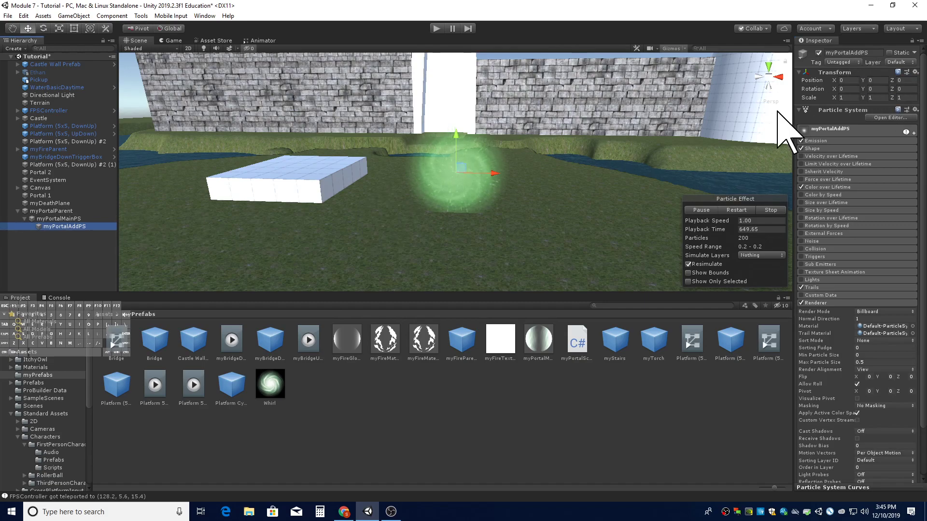
left_click(77, 211)
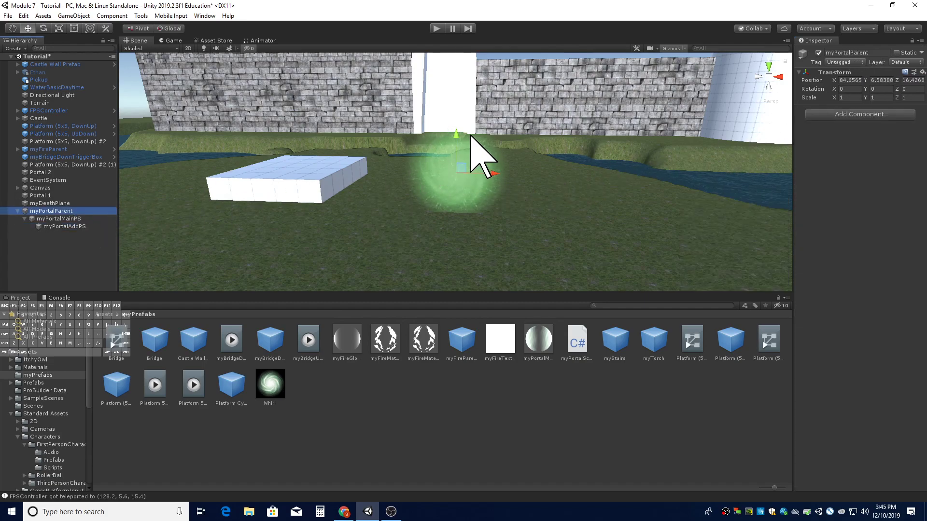
left_click_drag(457, 139, 457, 170)
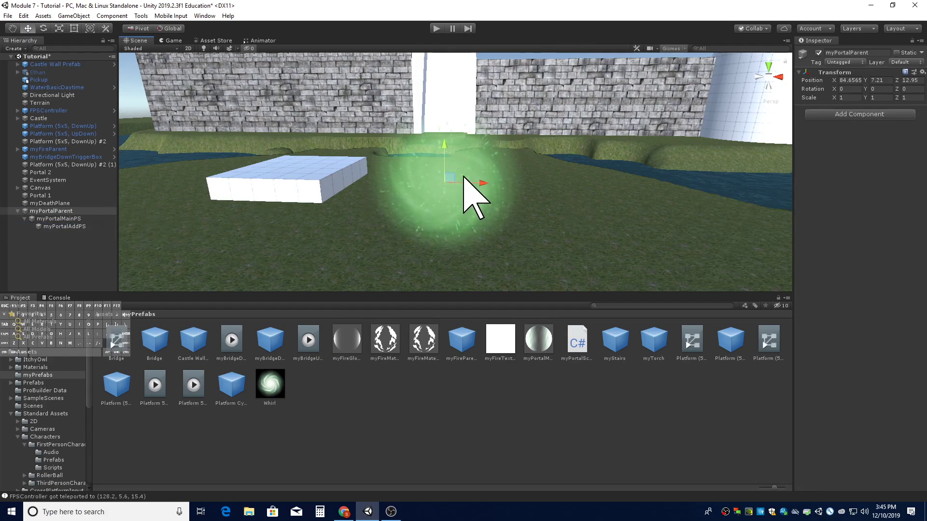
- Add a Box Collider component to myPortalParent
left_click(67, 211)
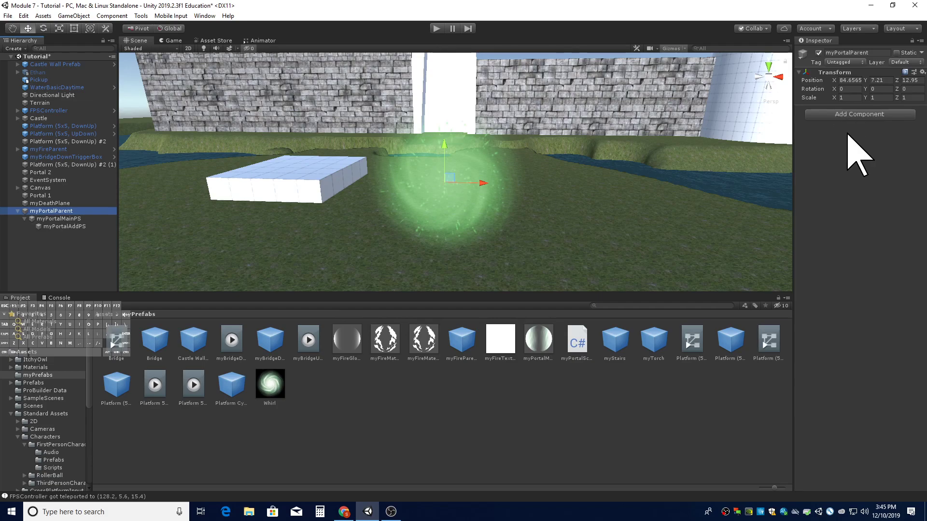
left_click(864, 116)
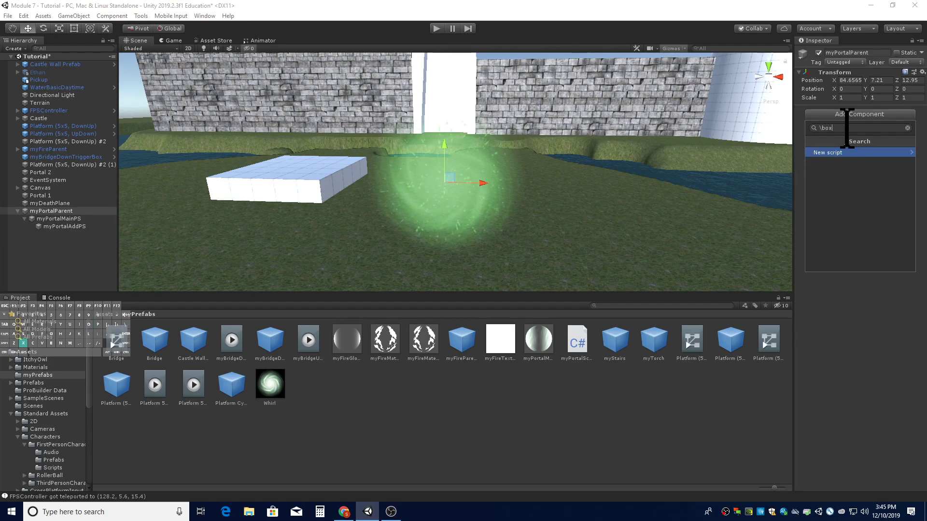
key("BackSpace")
key("BackSpace")
key("BackSpace")
type("box")
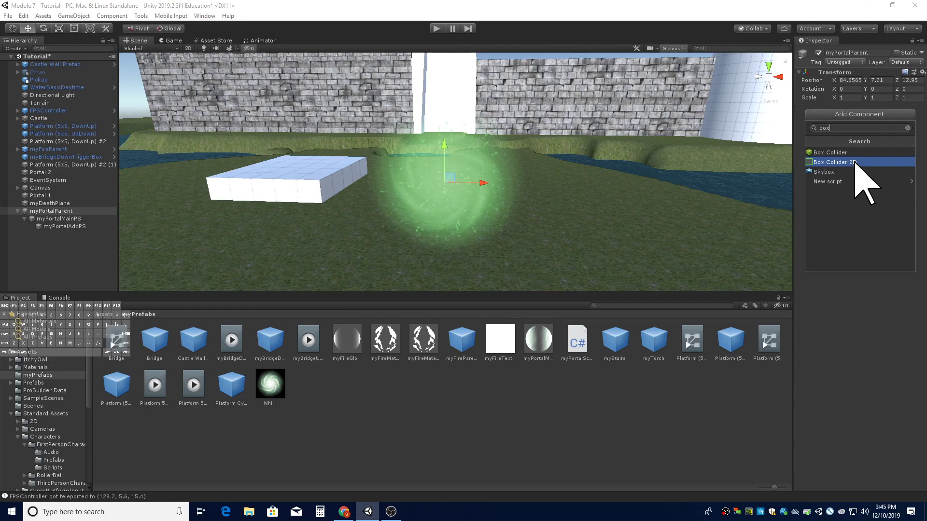
left_click(862, 153)
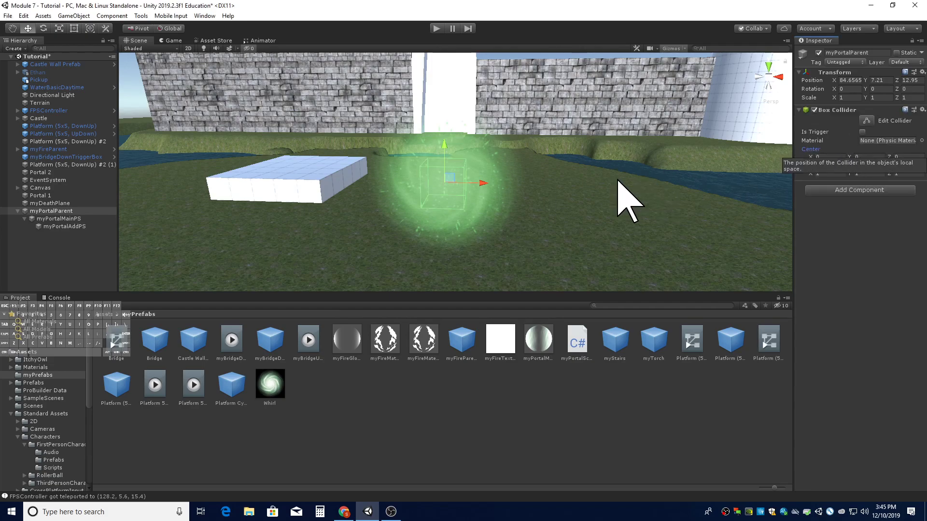
- Scale myPortalParent along its Z axis to about 0.21 to flatten it
right_click_drag(614, 182, 396, 189)
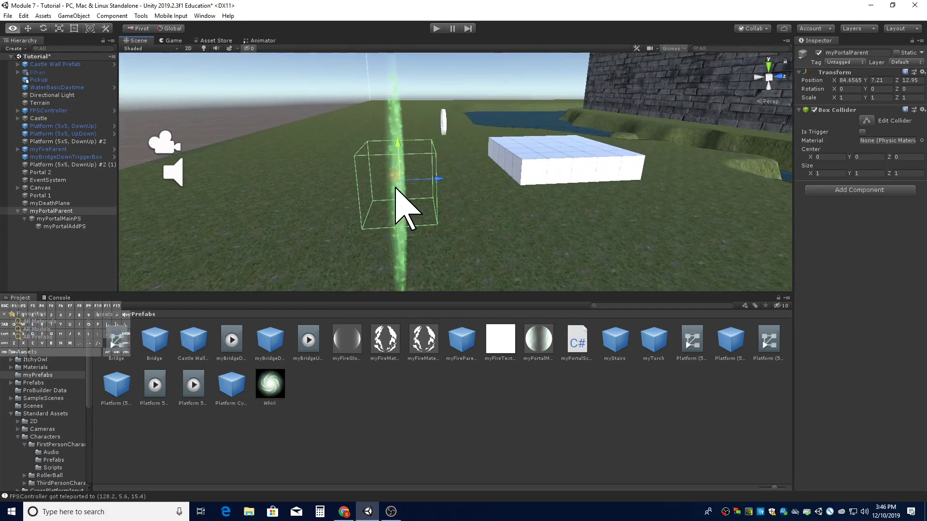
right_click_drag(314, 186, 407, 207)
right_click_drag(351, 193, 421, 207)
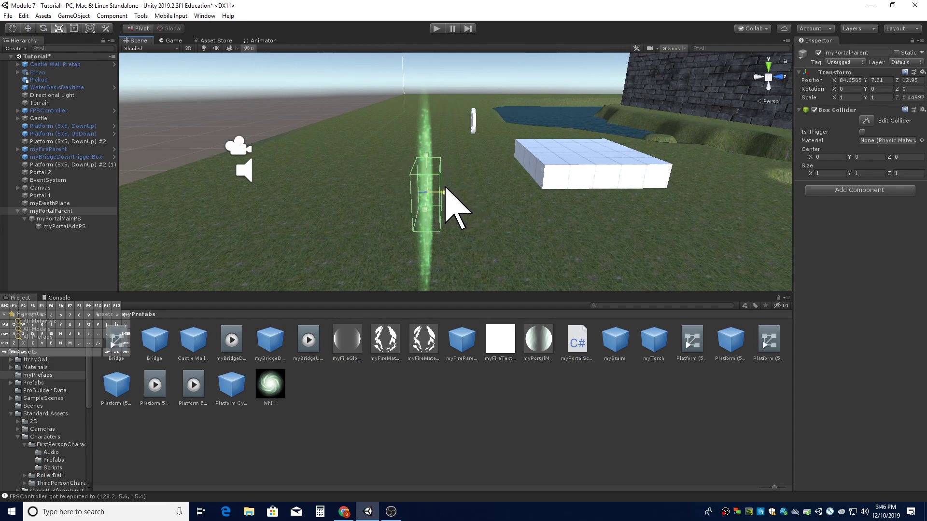
left_click_drag(308, 192, 551, 197, "alt")
key("a")
right_click_drag(552, 198, 551, 198)
key("q")
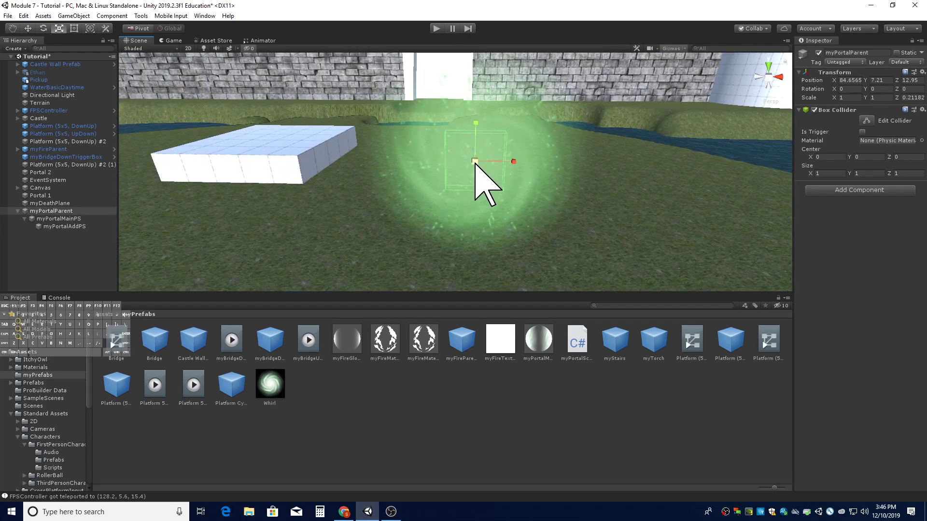
- Scale myPortalParent up to about 2.47 on X and Y and 0.52 on Z, and make its box collider a trigger
left_click_drag(475, 163, 502, 145)
left_click_drag(592, 165, 496, 167, "alt")
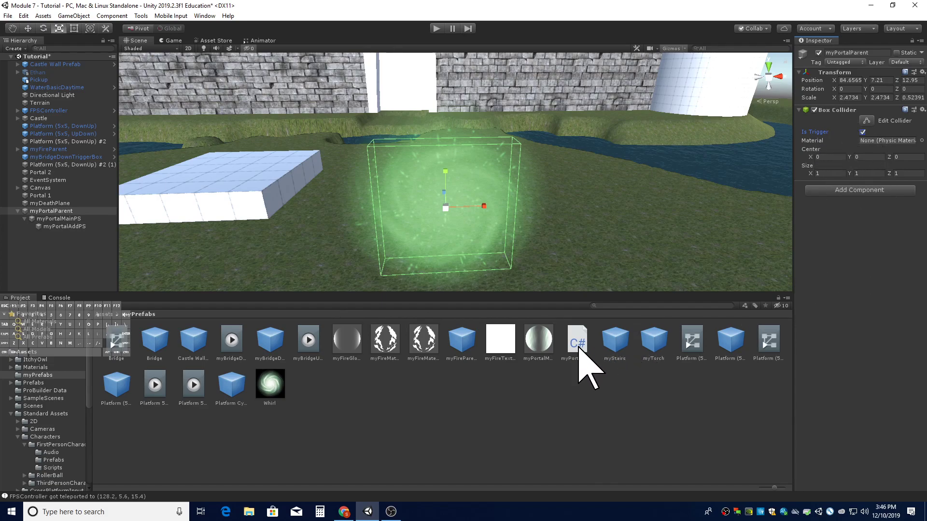
- Attach myPortalScript to myPortalParent and assign Portal 2 as its Target Game Object
left_click_drag(581, 356, 856, 265)
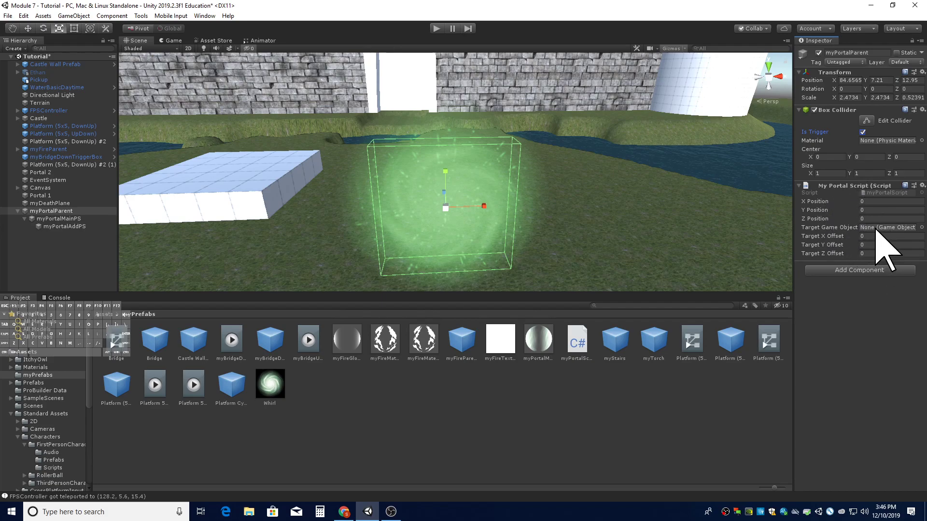
left_click_drag(77, 173, 52, 173)
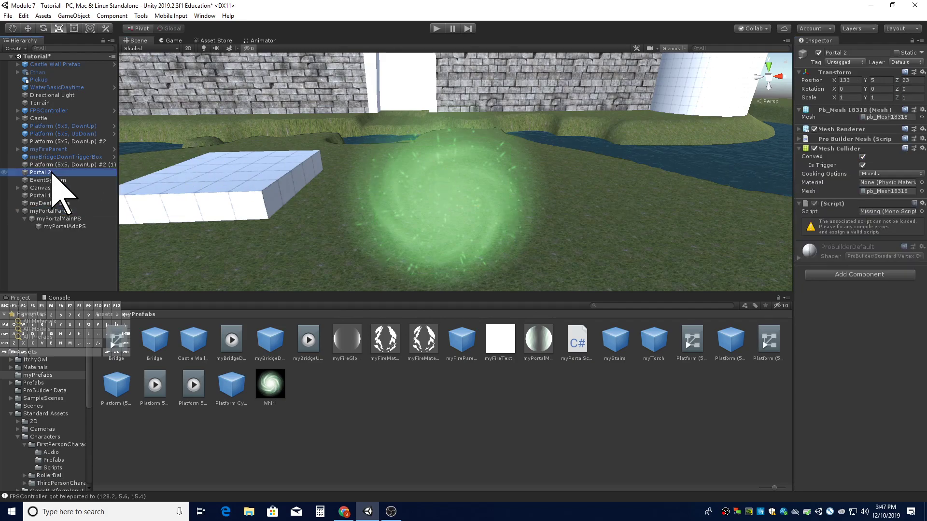
left_click(48, 213)
left_click(51, 172)
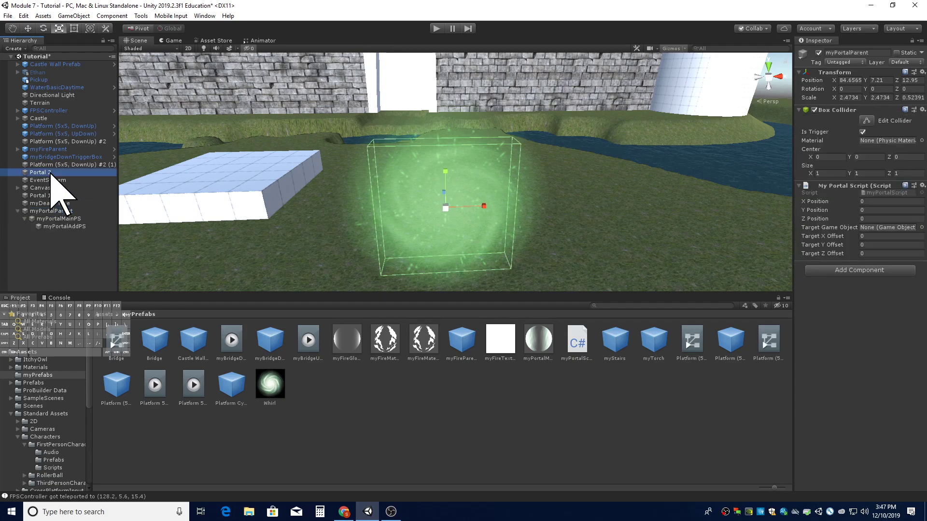
left_click_drag(51, 173, 885, 226)
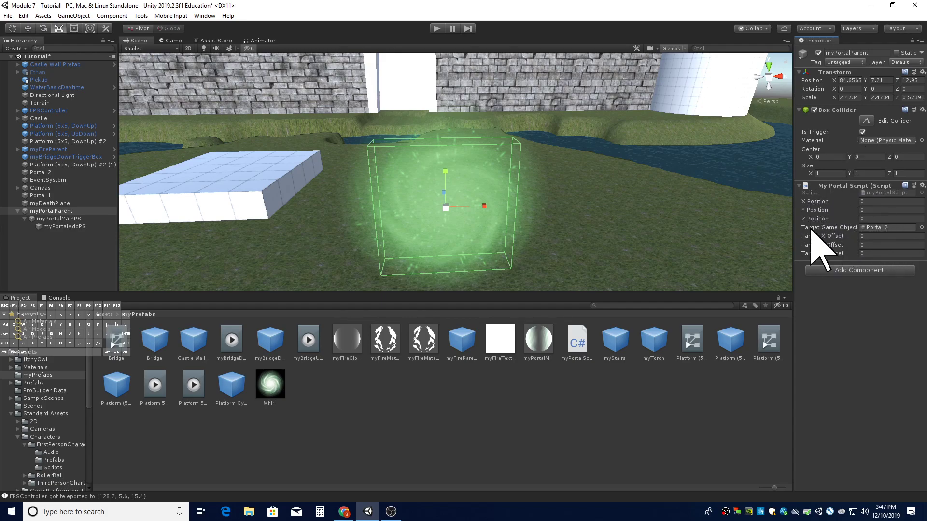
- Play the scene and walk the player toward the portal to test it, then stop playing
left_click(436, 29)
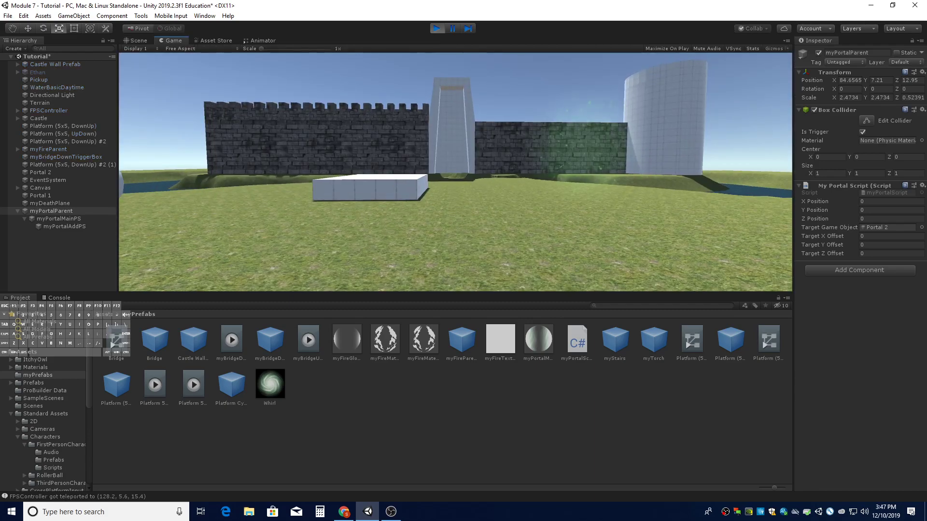
key("d")
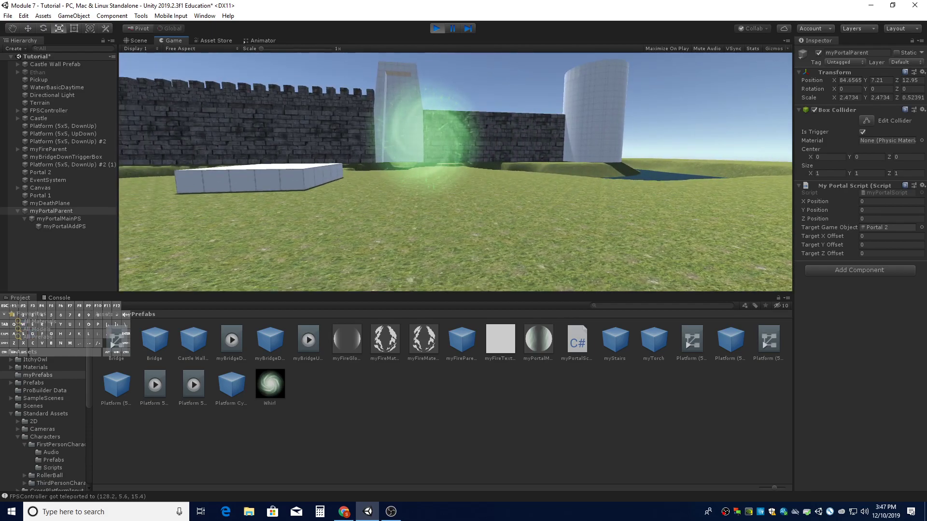
key("w")
key("space")
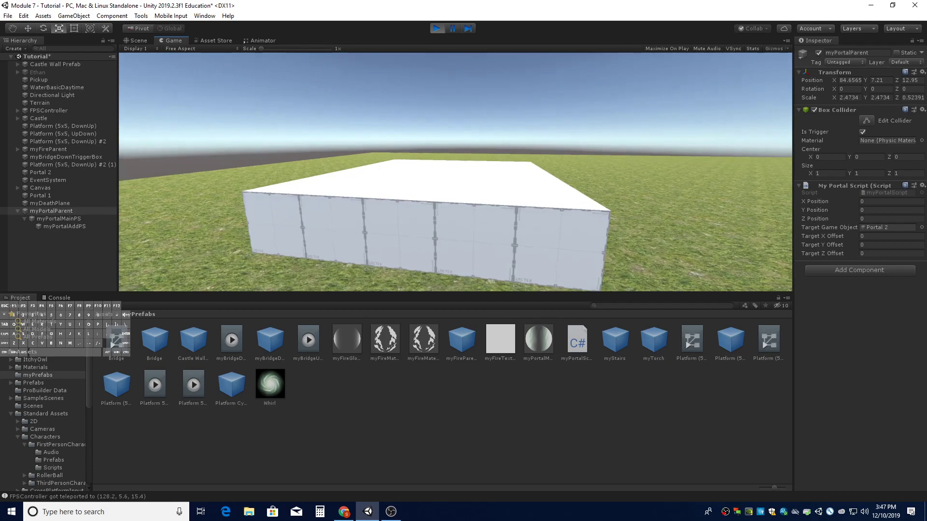
left_click(435, 28)
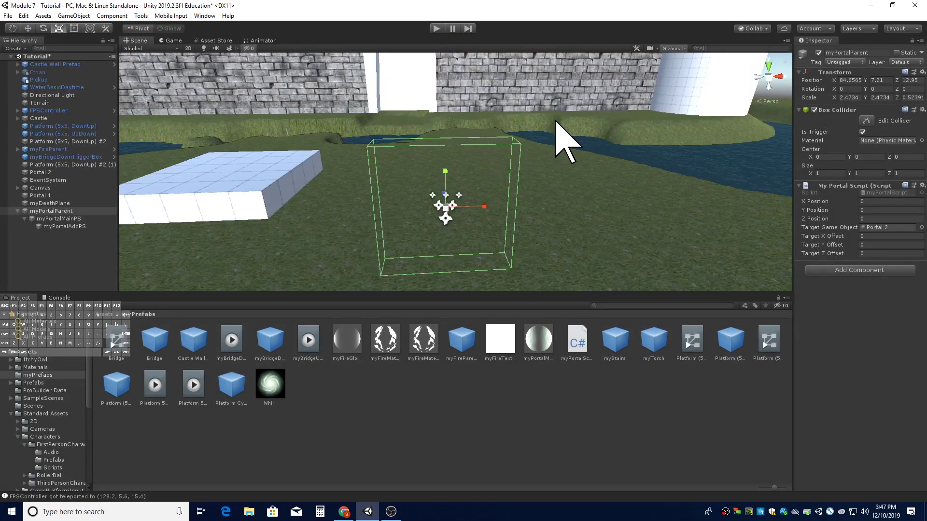
right_click_drag(557, 120, 558, 121)
key("s")
key("d")
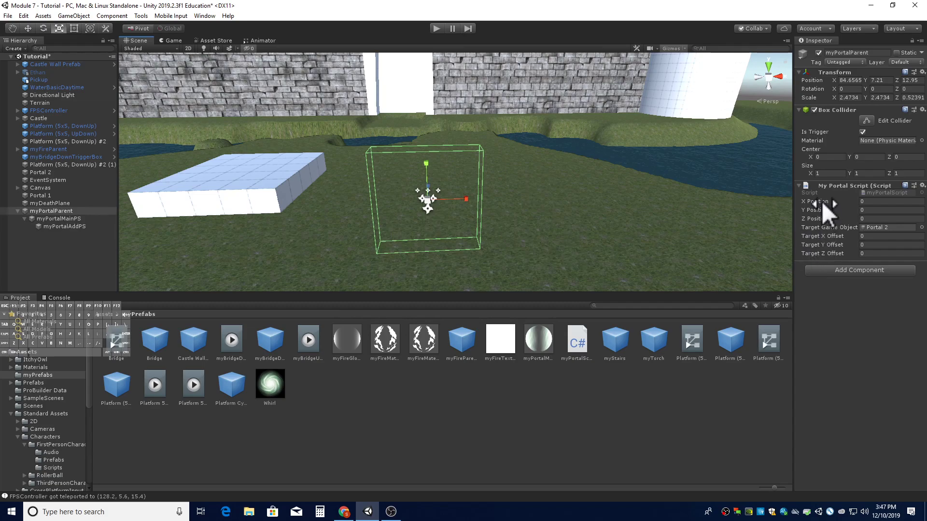
right_click_drag(560, 226, 554, 245)
key("d")
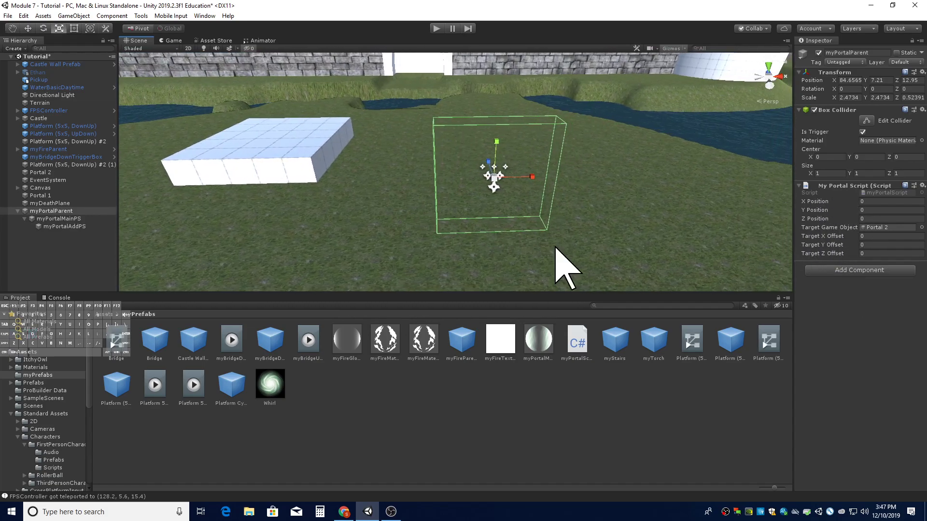